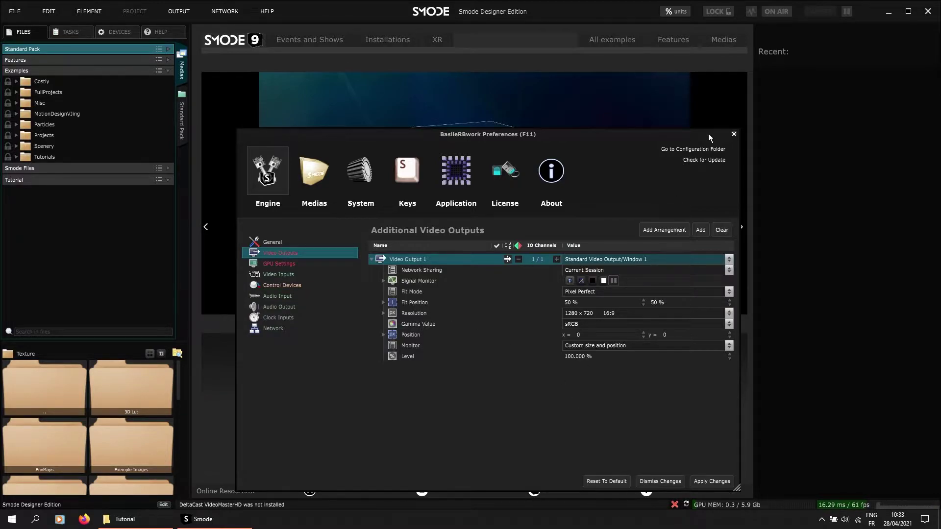
# Step: Create a new Minimal show at 1920 x 1080 and save it in the Tutorial folder as Xrtuto
pyautogui.click(734, 134)
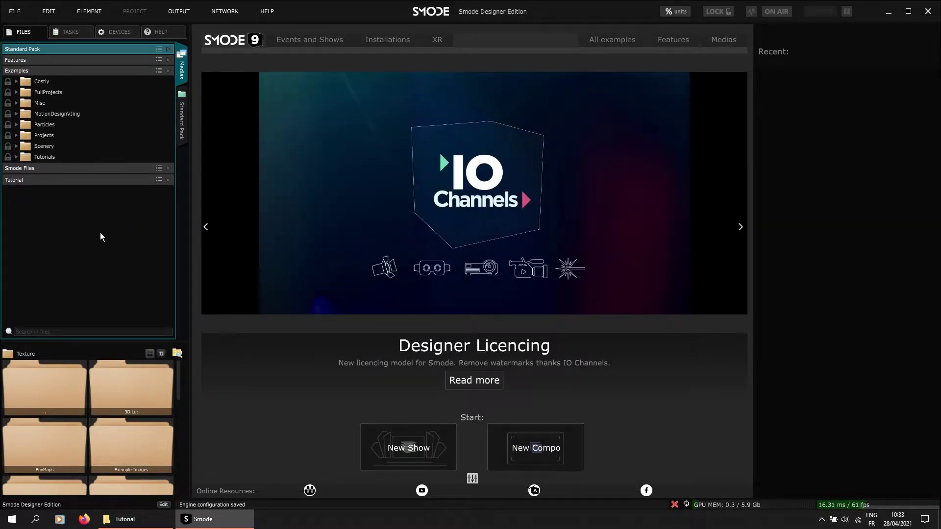
pyautogui.click(419, 448)
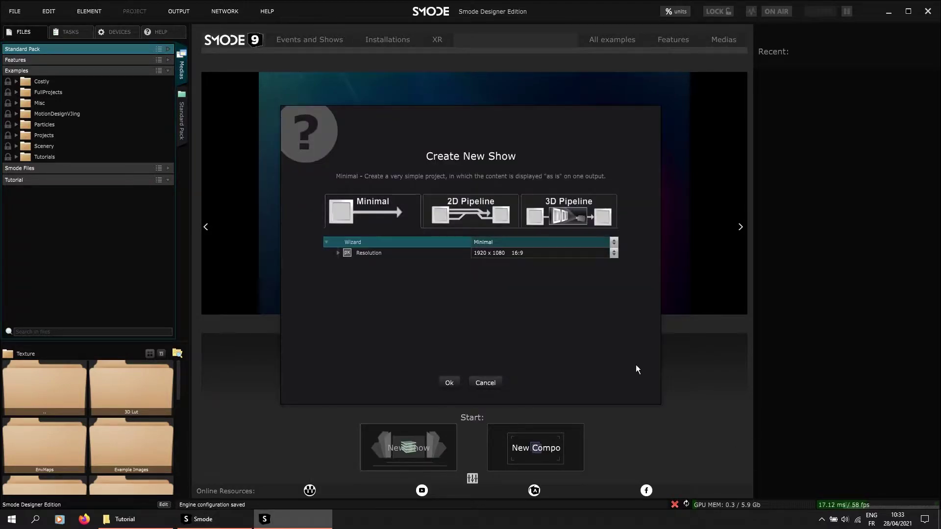
pyautogui.click(449, 383)
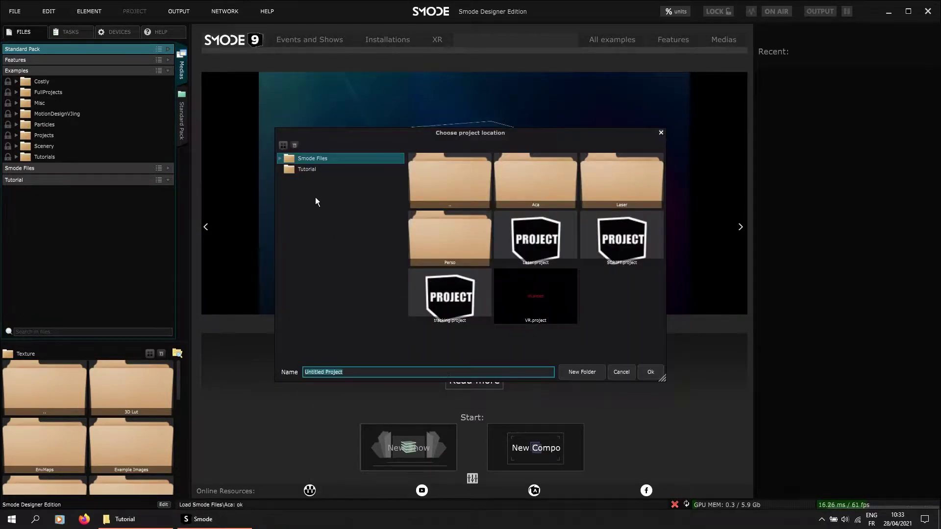
pyautogui.click(307, 169)
pyautogui.click(382, 373)
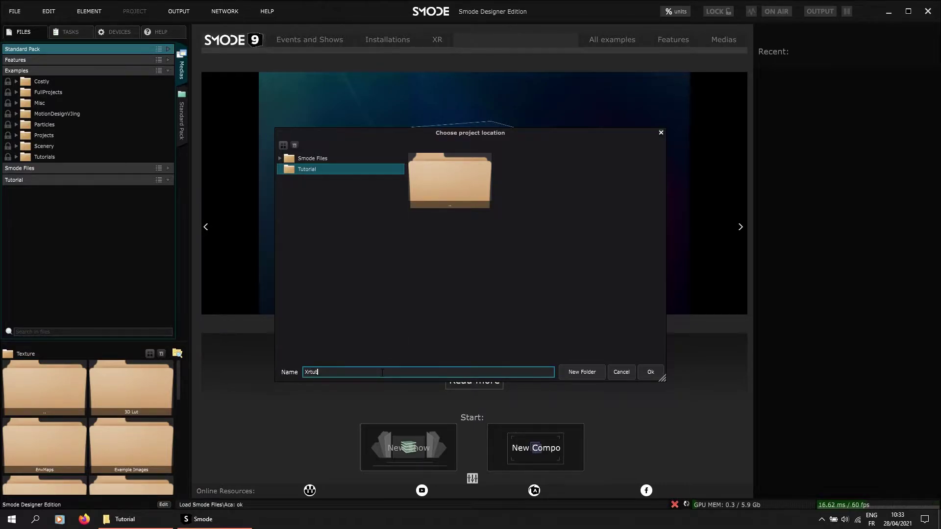
pyautogui.click(649, 372)
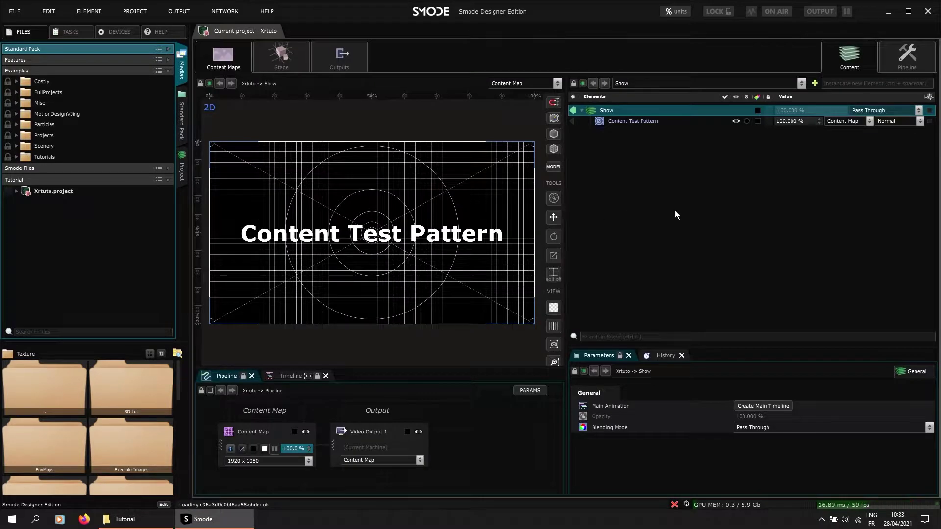
# Step: Add a Planar Led Screen to the pipeline's Stage with Internal Processor as its content
pyautogui.click(267, 62)
pyautogui.moveTo(327, 270); pyautogui.dragTo(392, 325, button='middle')
pyautogui.moveTo(387, 368); pyautogui.dragTo(380, 395)
pyautogui.click(893, 48)
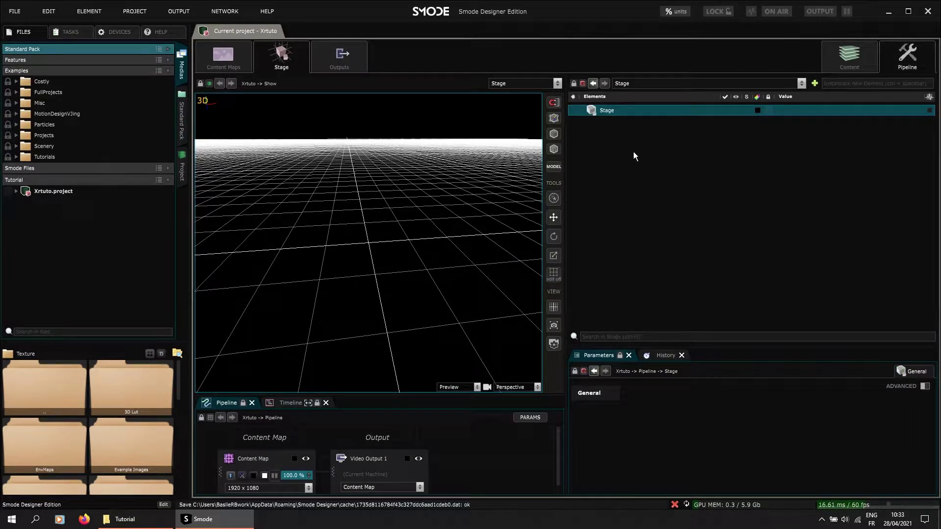
pyautogui.rightClick(612, 144)
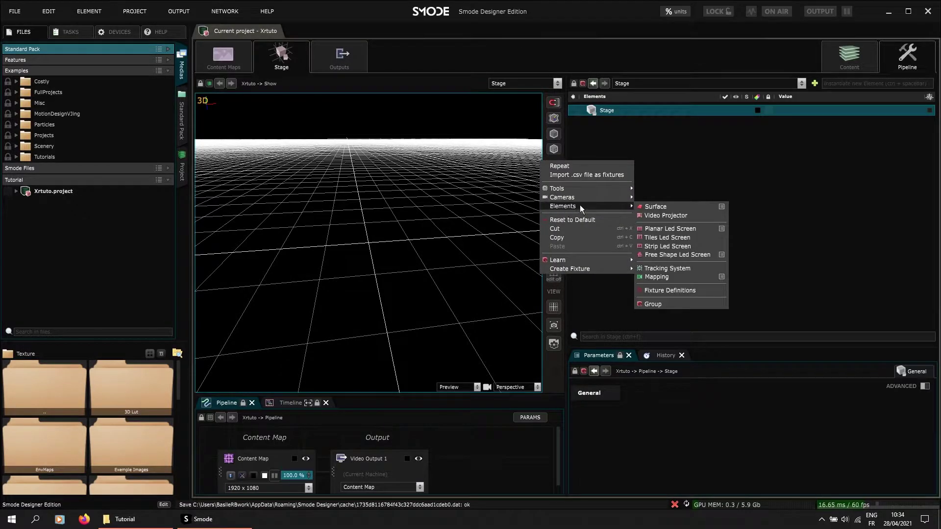
pyautogui.moveTo(600, 204)
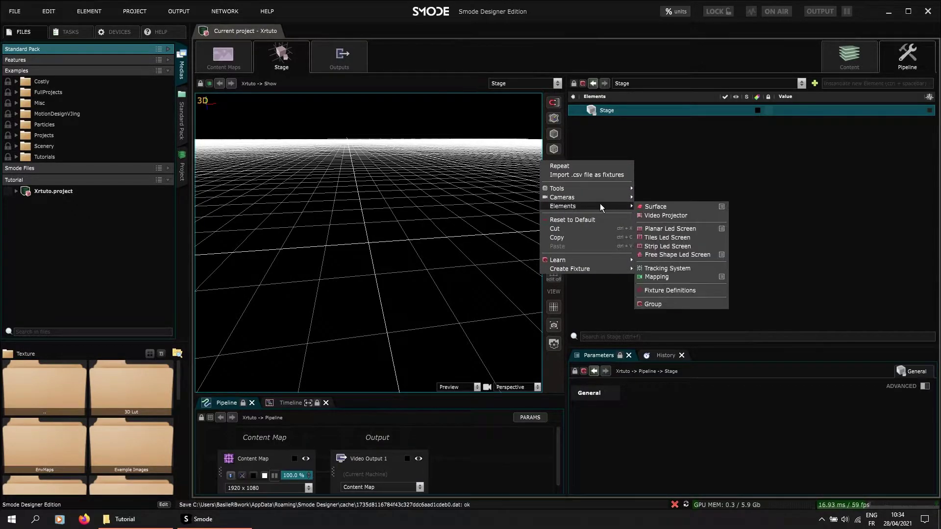
pyautogui.click(688, 229)
pyautogui.click(466, 257)
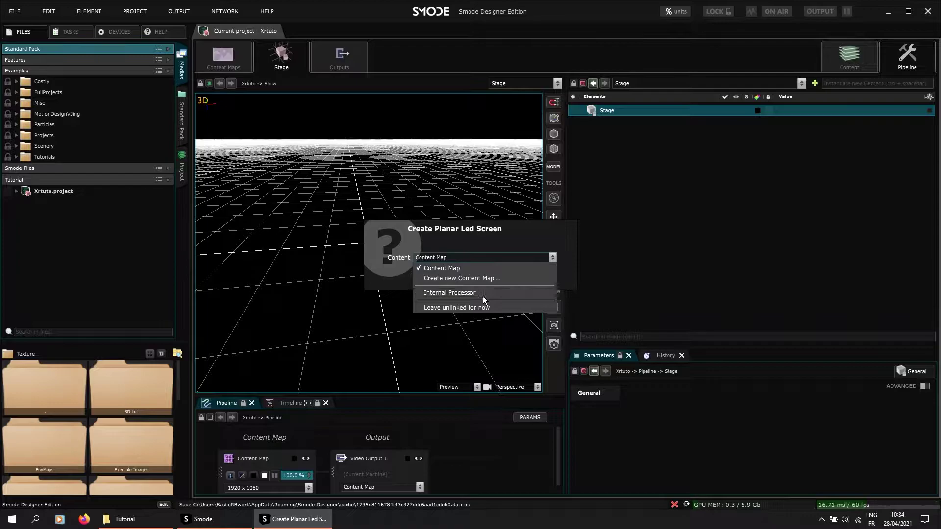
pyautogui.click(452, 292)
pyautogui.click(449, 280)
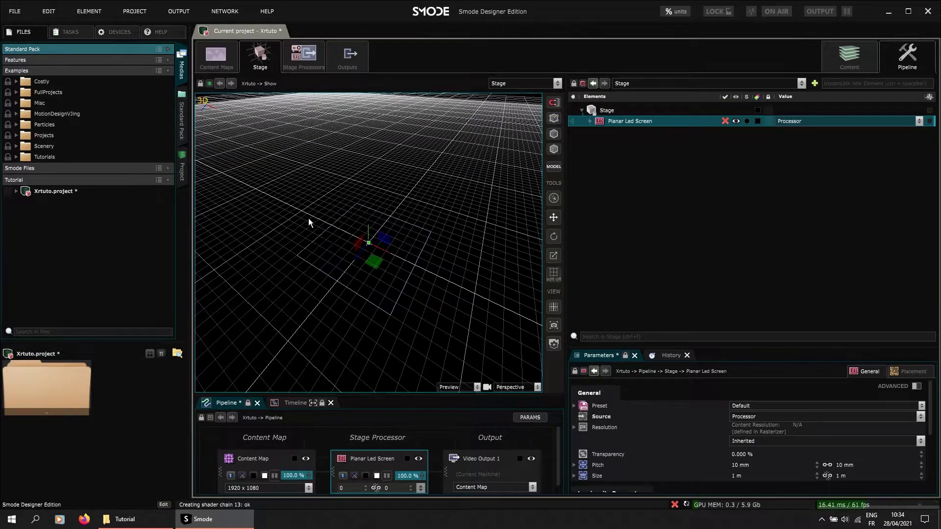
# Step: Rename the planar LED screen as Ground
pyautogui.click(590, 122)
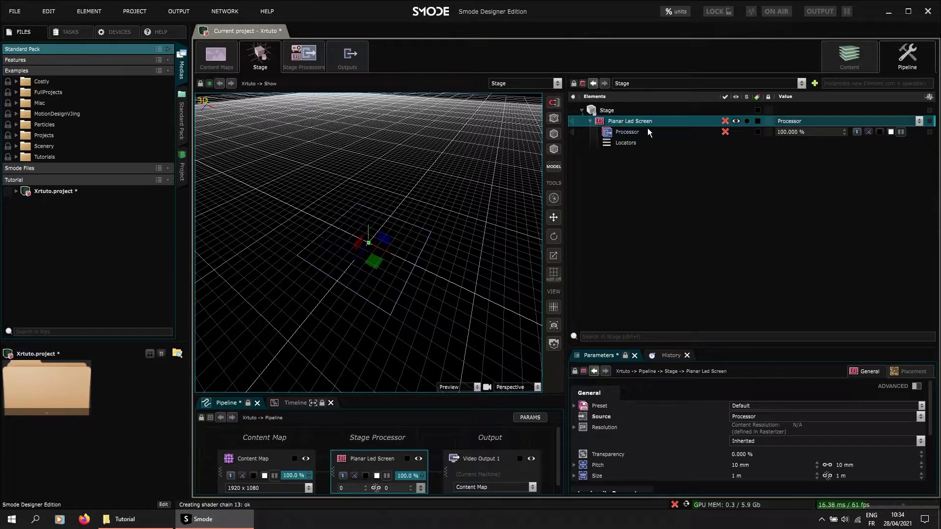
pyautogui.doubleClick(641, 122)
pyautogui.click(639, 122)
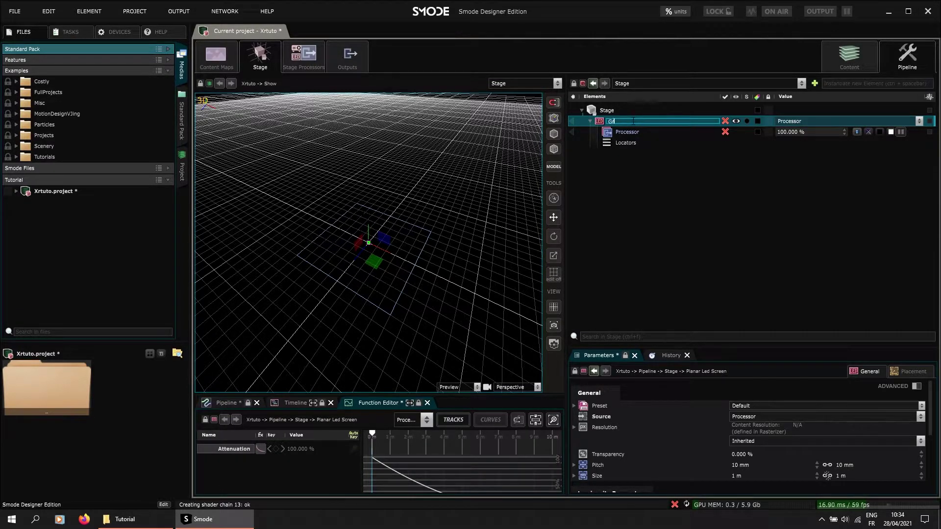
pyautogui.press('Return')
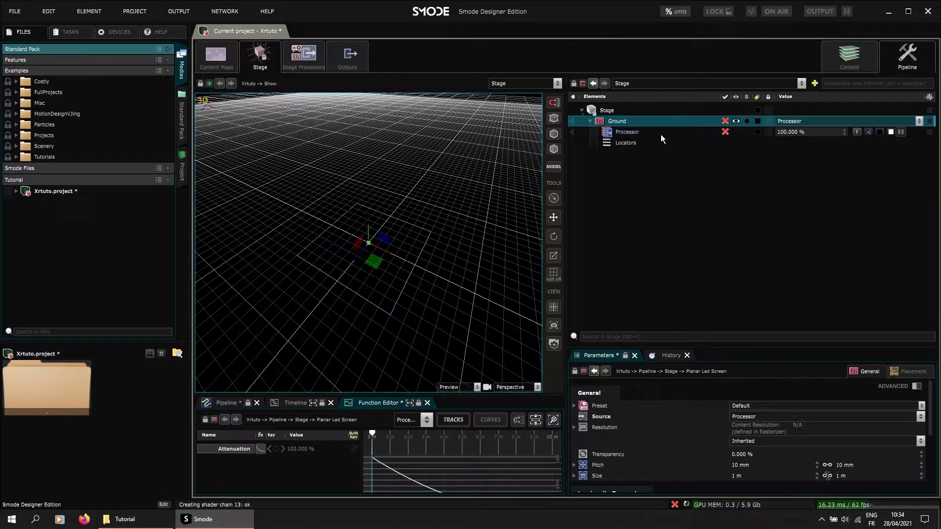
# Step: Set the resolution of the Ground screen's processor to 1024 x 1024
pyautogui.click(647, 133)
pyautogui.click(773, 472)
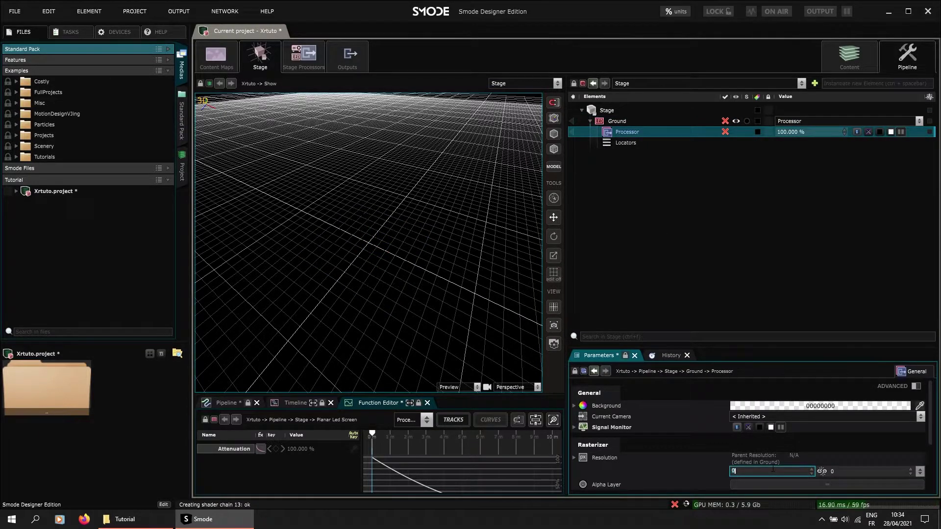
pyautogui.click(858, 472)
pyautogui.write('1024')
pyautogui.press('Return')
pyautogui.click(707, 462)
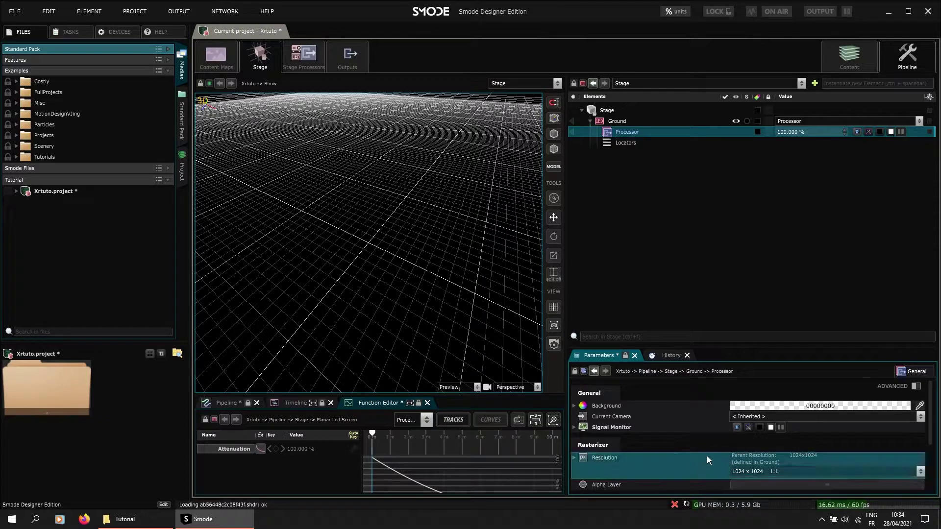
# Step: Set the Ground screen's size to 10 m by 10 m
pyautogui.click(589, 122)
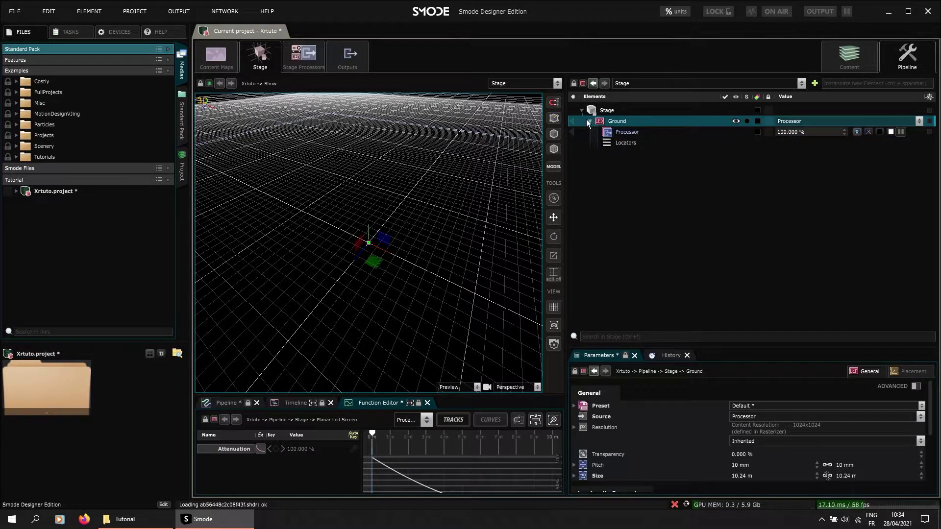
pyautogui.click(590, 122)
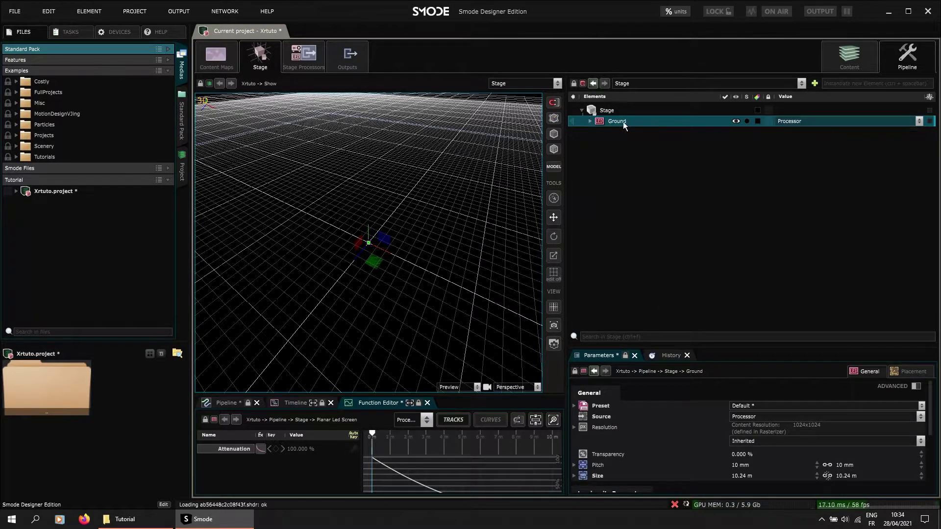
pyautogui.click(866, 372)
pyautogui.doubleClick(774, 476)
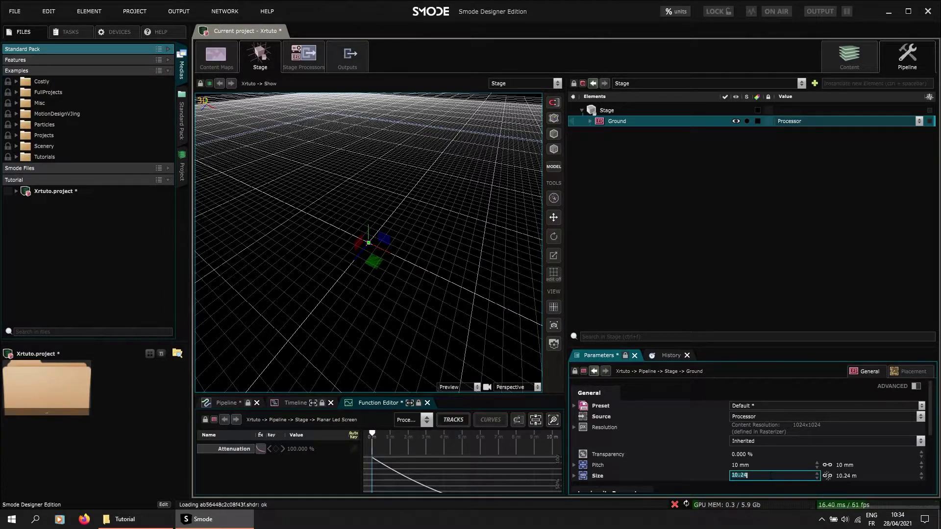
pyautogui.press('Return')
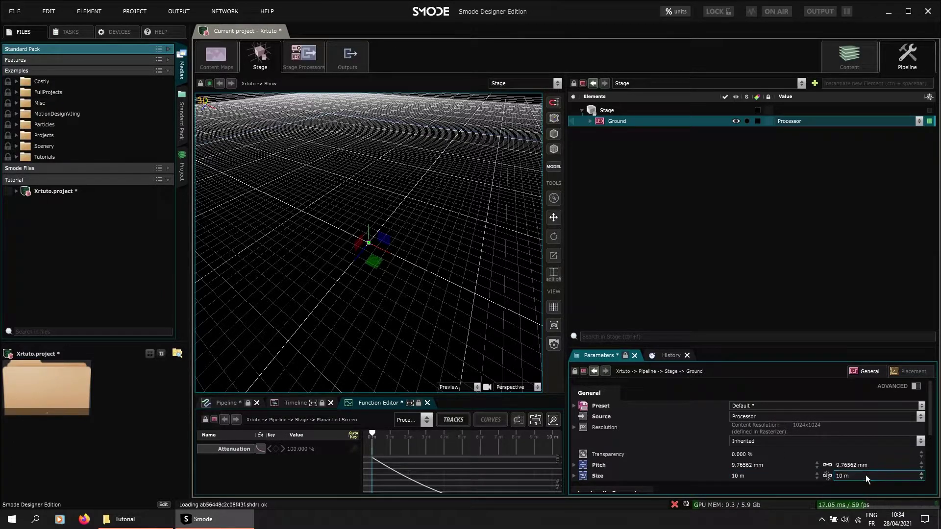
# Step: Turn on the test pattern of the Ground screen's processor and bring the whole screen into view
pyautogui.moveTo(470, 229); pyautogui.dragTo(311, 378)
pyautogui.click(590, 122)
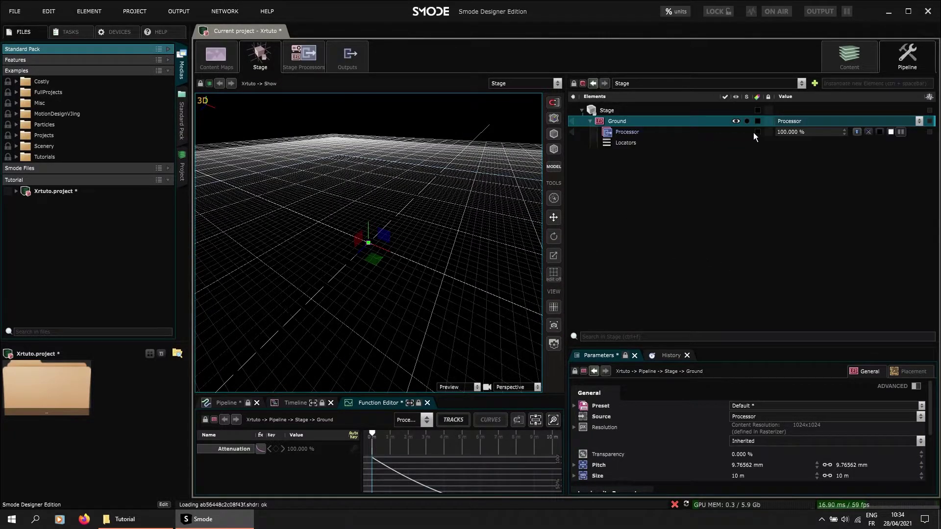
pyautogui.click(868, 131)
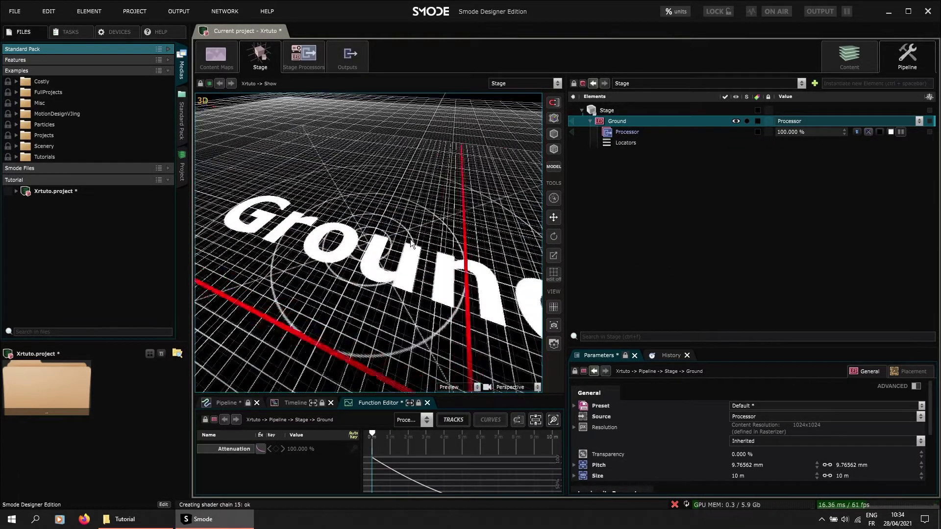
pyautogui.scroll(-8, 387, 302)
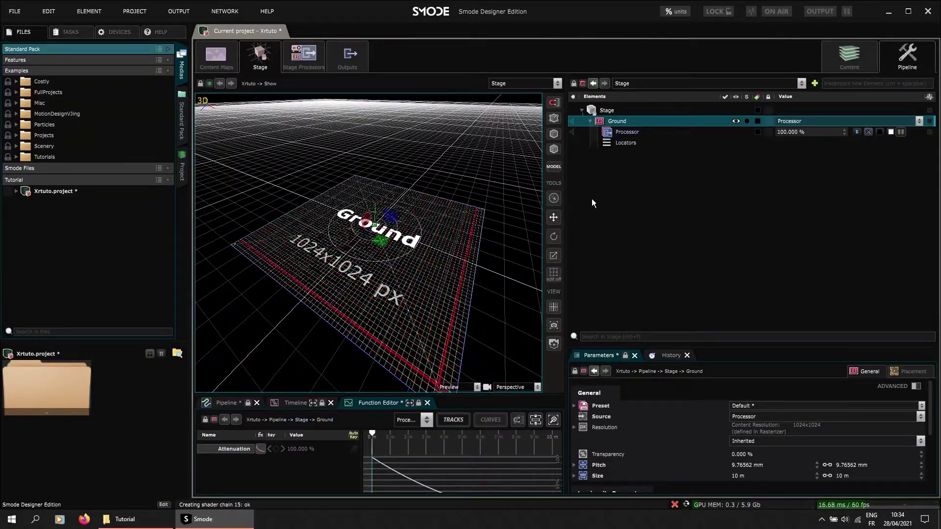
# Step: Duplicate the Ground screen and rename the copy as Left
pyautogui.hotkey('ctrl', 'd')
pyautogui.doubleClick(616, 154)
pyautogui.write('Left')
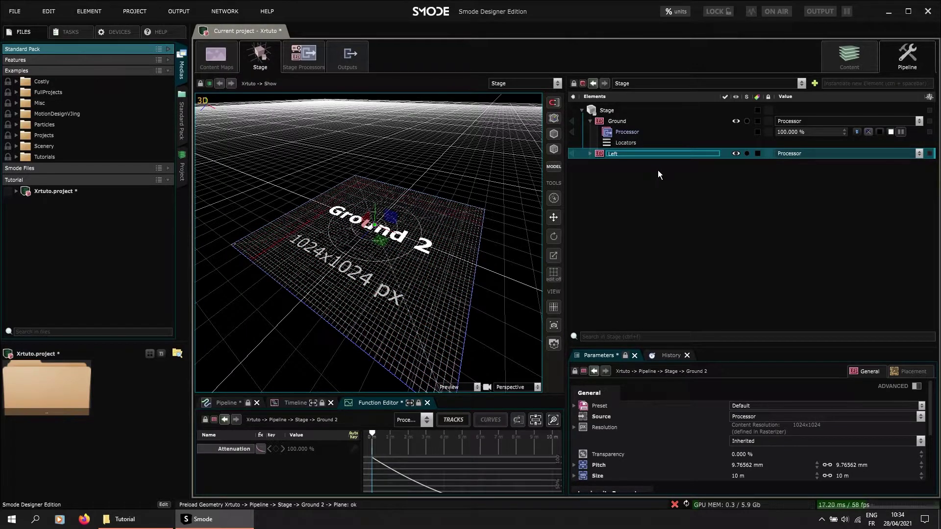
pyautogui.press('Return')
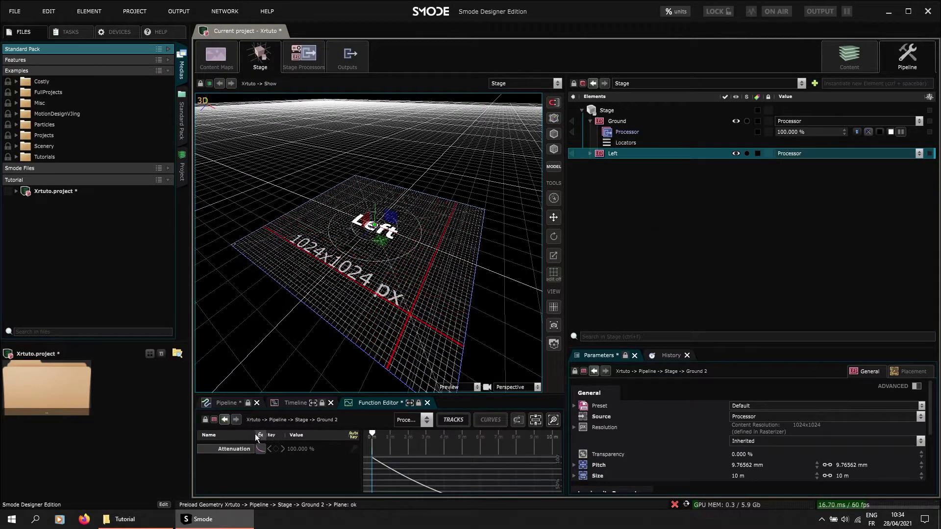
# Step: Set the Left screen's processor to a custom resolution of 2048 x 1024
pyautogui.click(227, 402)
pyautogui.click(370, 483)
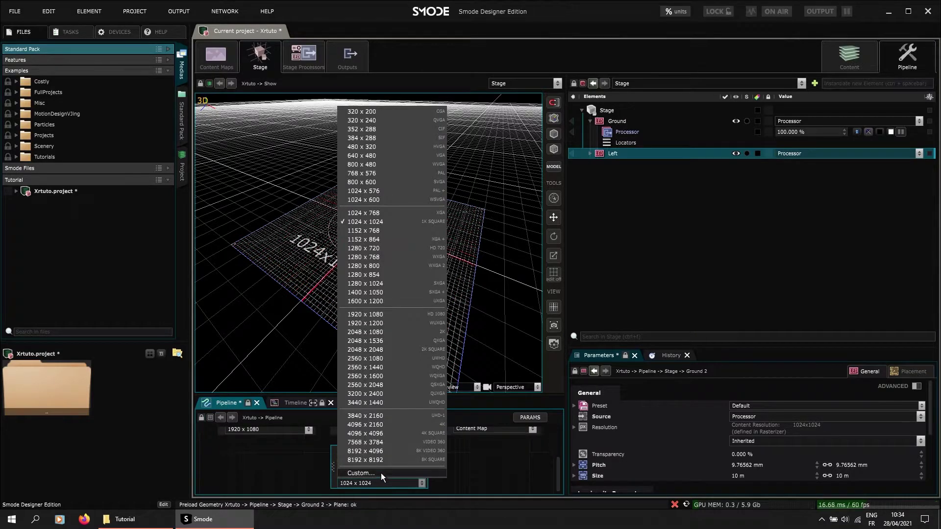
pyautogui.click(381, 472)
pyautogui.doubleClick(451, 248)
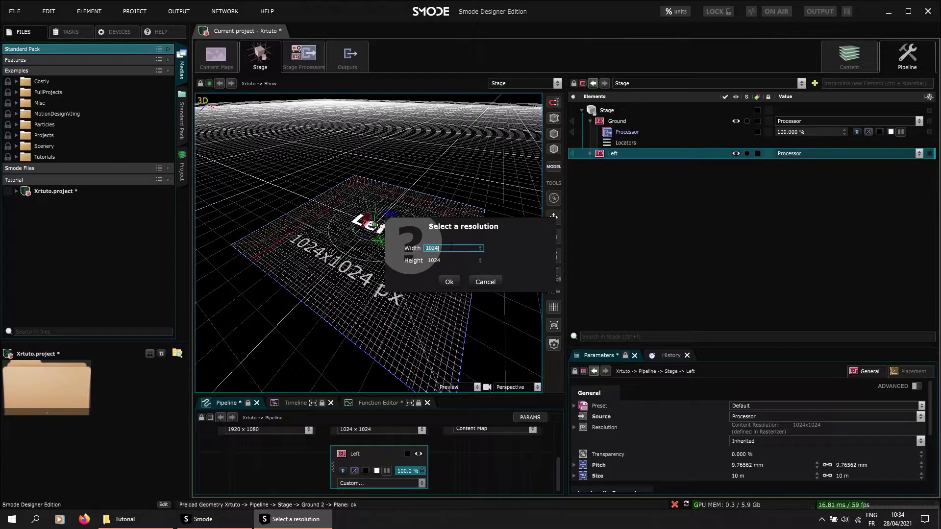
pyautogui.write('2048')
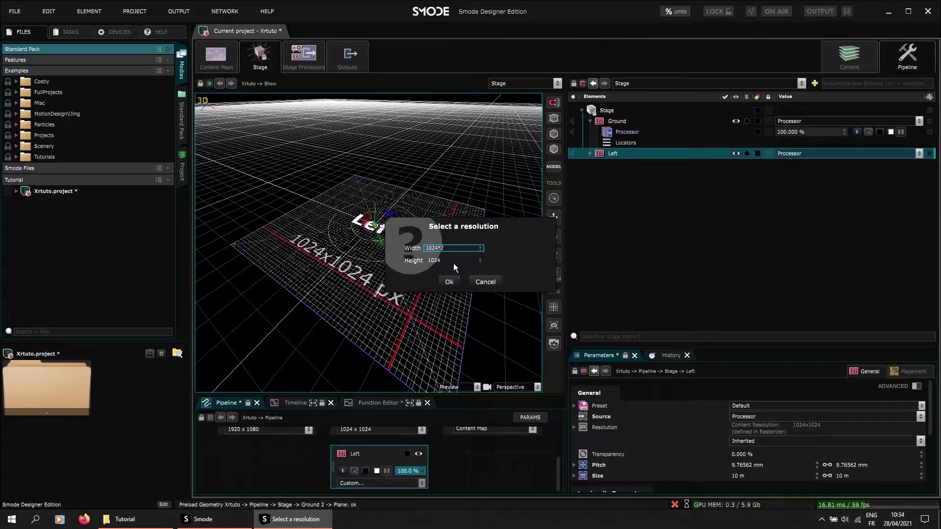
pyautogui.click(448, 282)
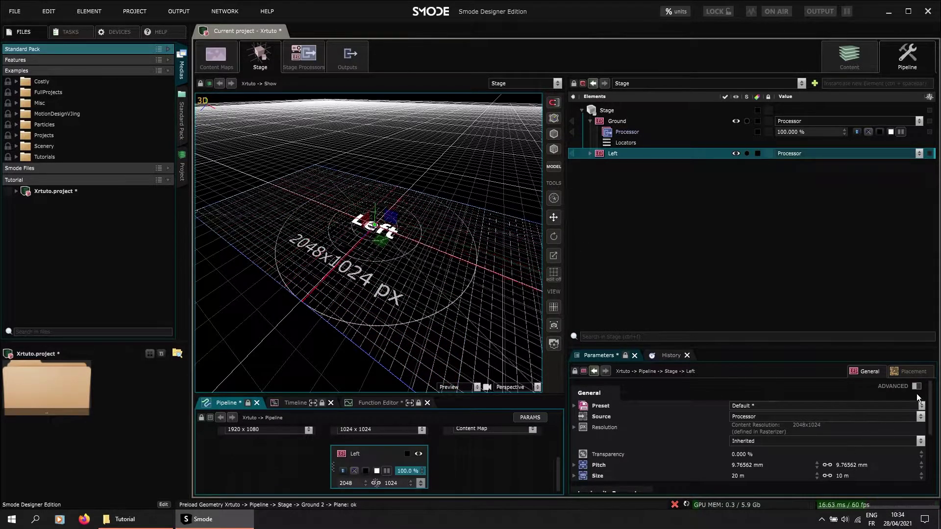
# Step: Link the Left screen's size proportions and set its width to 10 m
pyautogui.click(892, 374)
pyautogui.click(877, 373)
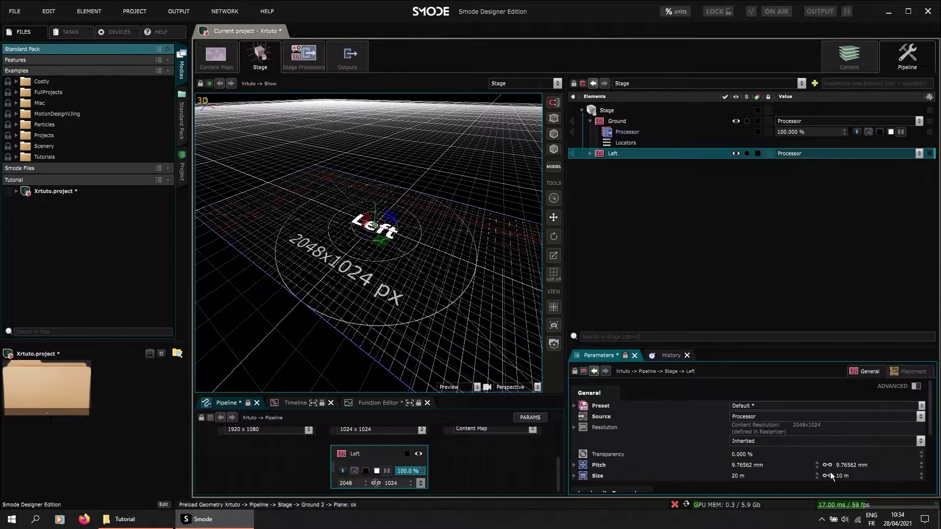
pyautogui.doubleClick(795, 475)
pyautogui.write('10')
pyautogui.press('Return')
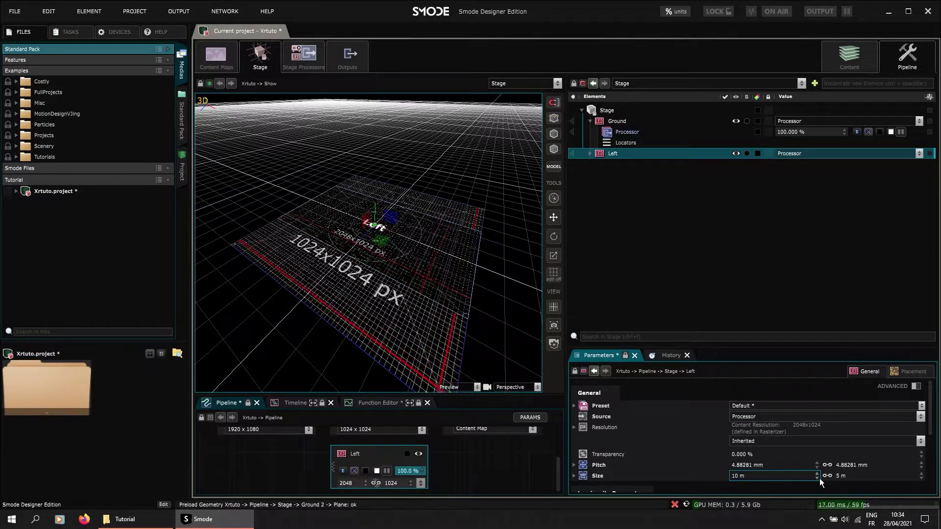
# Step: Set the Left screen's orientation to 90 degrees on X and 90 degrees on Y
pyautogui.click(912, 372)
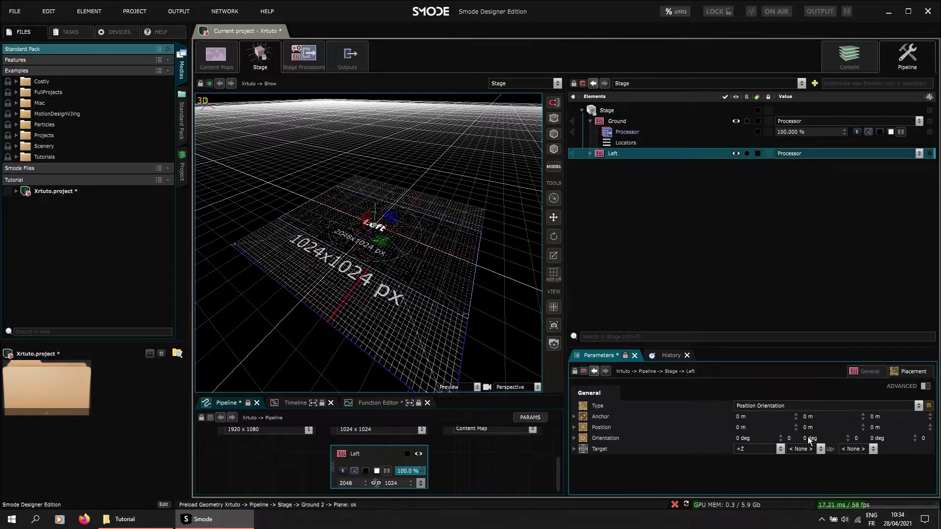
pyautogui.doubleClick(750, 438)
pyautogui.write('90')
pyautogui.press('Return')
pyautogui.doubleClick(813, 438)
pyautogui.write('90')
pyautogui.press('Return')
# Step: Position the Left screen at -5 m on X and 2.5 m on Y
pyautogui.doubleClick(757, 427)
pyautogui.write('-4')
pyautogui.press('BackSpace')
pyautogui.write('5')
pyautogui.press('Return')
pyautogui.doubleClick(830, 427)
pyautogui.write('2.5')
pyautogui.press('Return')
pyautogui.moveTo(439, 284); pyautogui.dragTo(448, 284, button='middle')
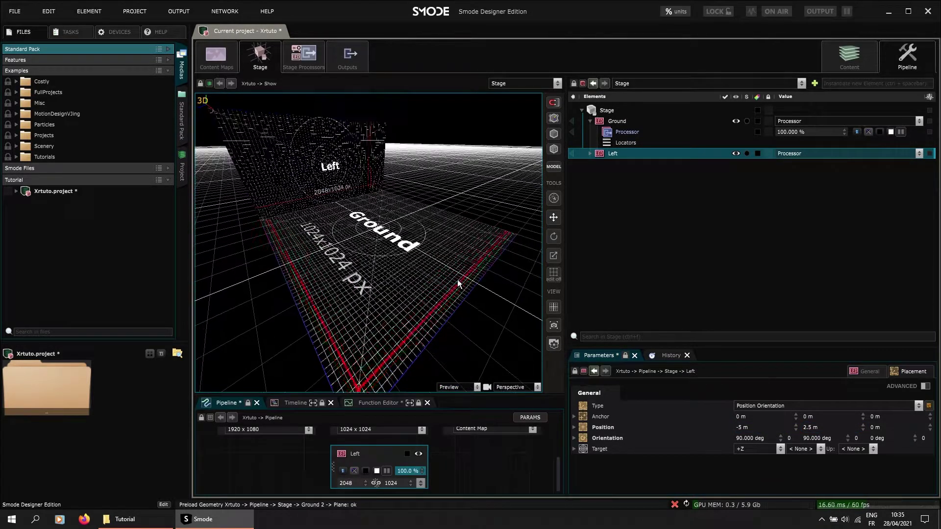
# Step: Duplicate the Left screen and rename the copy as Right
pyautogui.hotkey('ctrl', 'd')
pyautogui.doubleClick(625, 168)
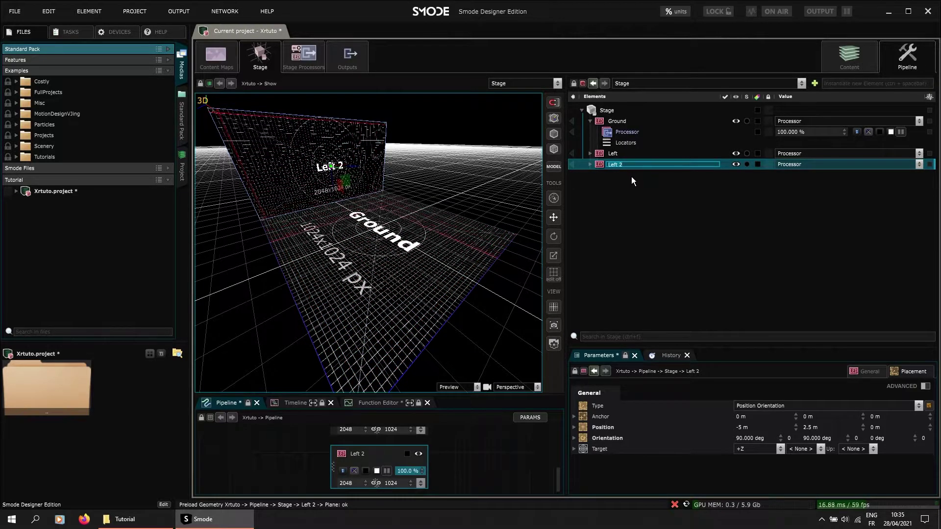
pyautogui.write('Right')
pyautogui.press('Return')
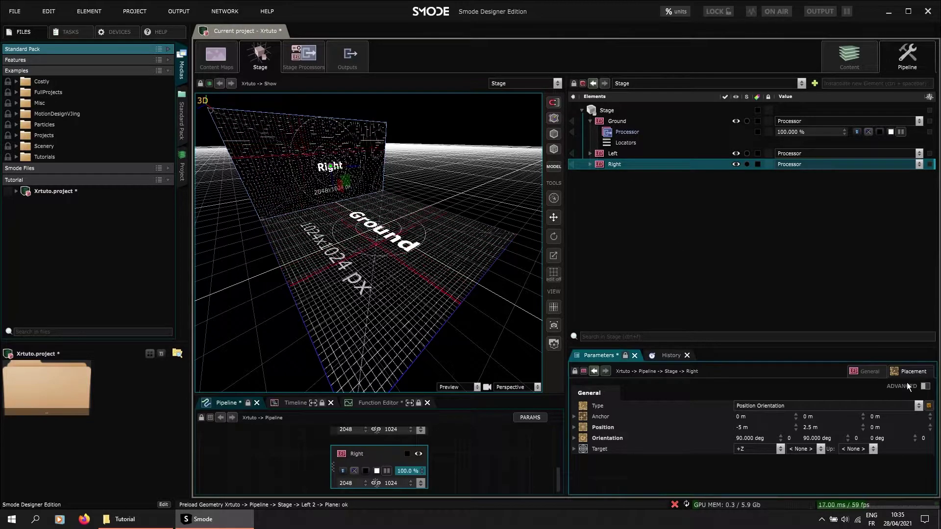
# Step: Set the Right screen's Y orientation to 0 degrees and its position to 0 m on X and -5 m on Z, and save the project
pyautogui.click(824, 439)
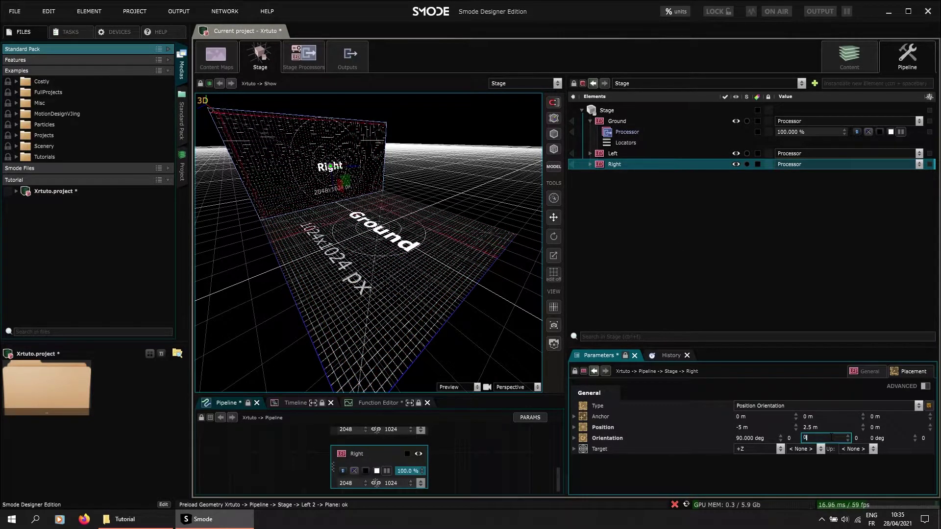
pyautogui.press('Return')
pyautogui.click(773, 427)
pyautogui.write('0')
pyautogui.click(885, 428)
pyautogui.write('-')
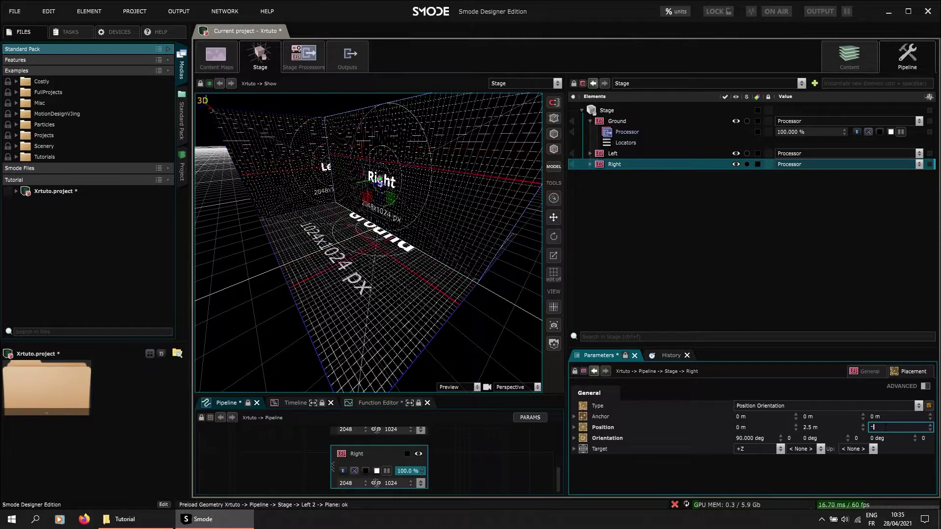
pyautogui.write('5')
pyautogui.press('Return')
pyautogui.moveTo(505, 333); pyautogui.dragTo(539, 264, button='middle')
pyautogui.hotkey('ctrl', 's')
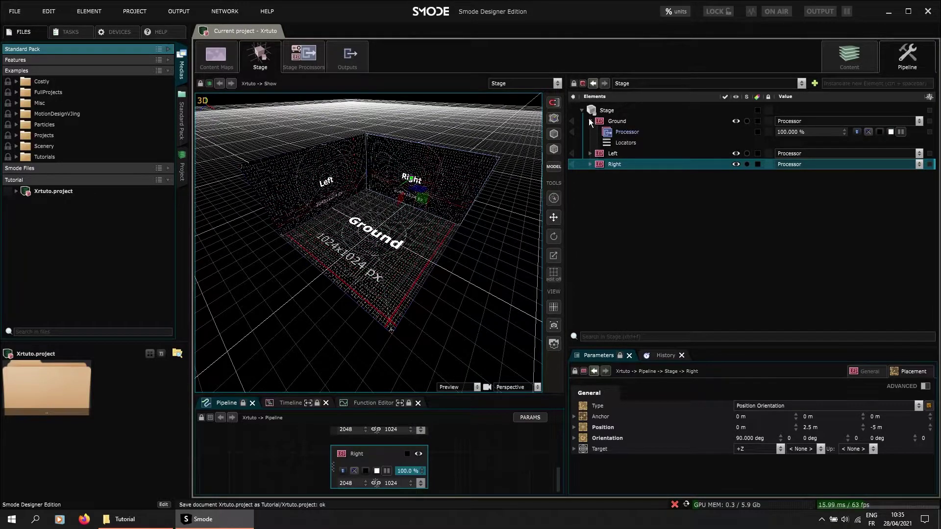
# Step: Add a Tracking System to the stage and create a Tracker inside it
pyautogui.click(590, 121)
pyautogui.rightClick(602, 176)
pyautogui.moveTo(526, 223)
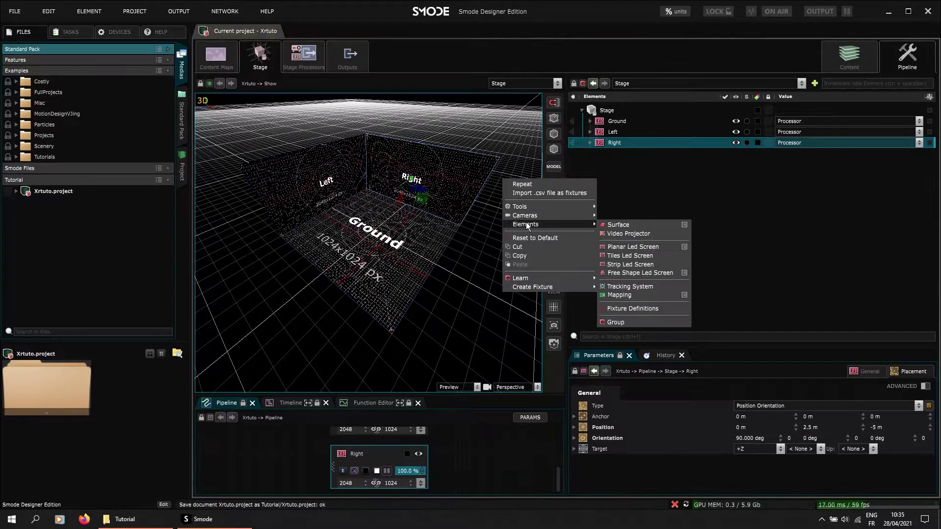
pyautogui.click(645, 287)
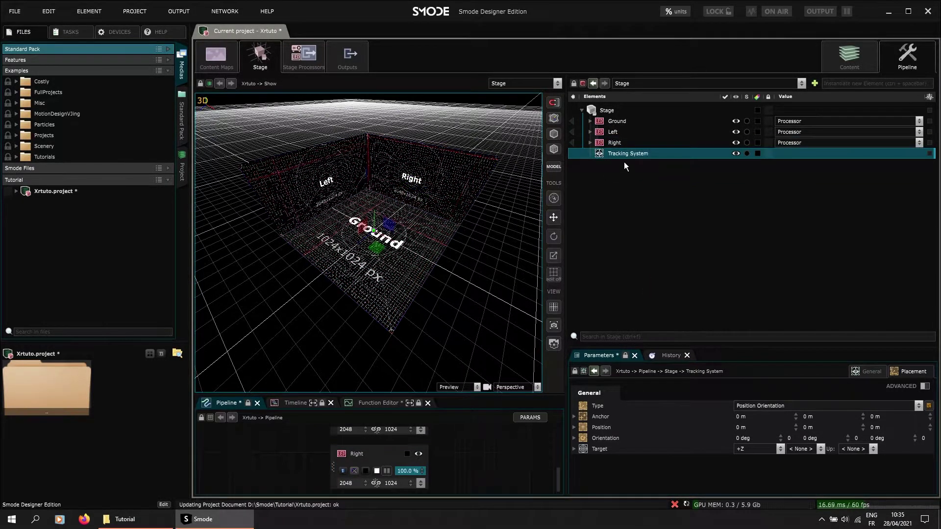
pyautogui.rightClick(613, 155)
pyautogui.moveTo(572, 189)
pyautogui.click(636, 190)
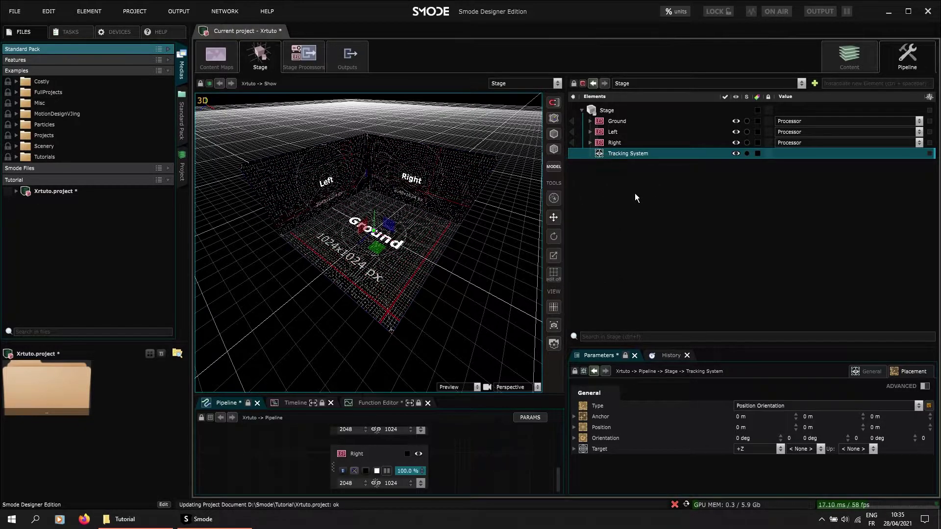
pyautogui.click(590, 154)
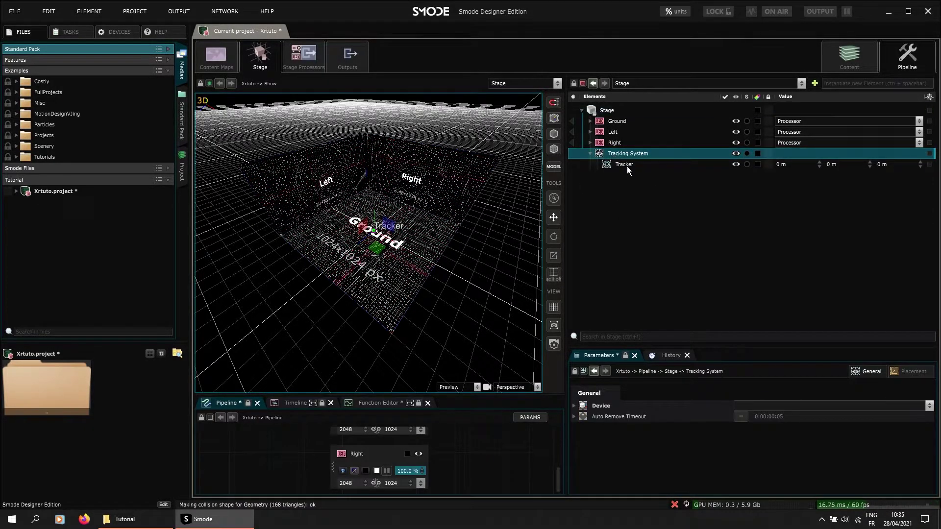
# Step: Check the connected devices and the device choices offered for the Tracking System
pyautogui.click(130, 33)
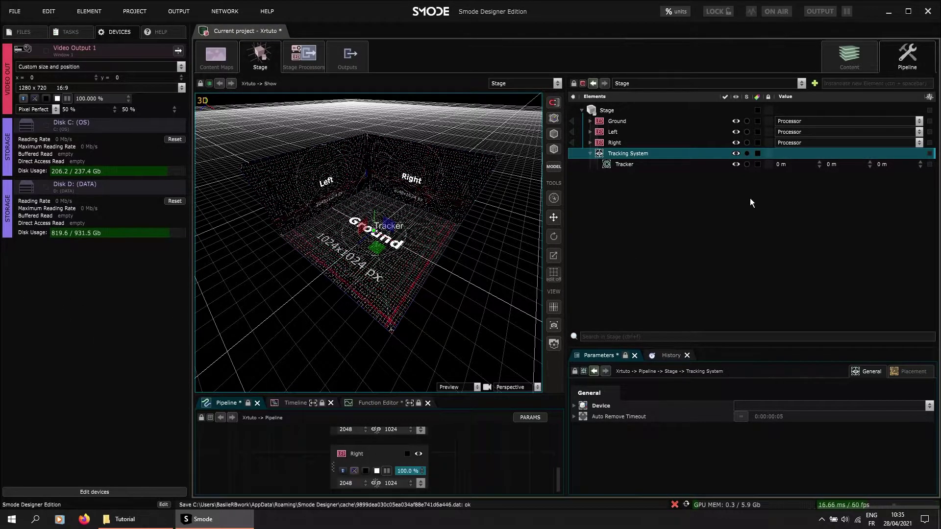
pyautogui.click(916, 407)
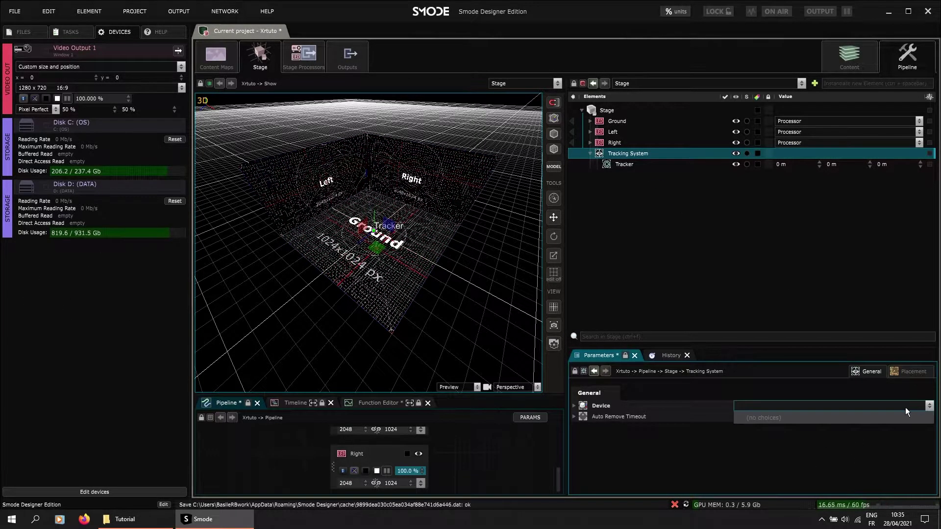
pyautogui.click(769, 374)
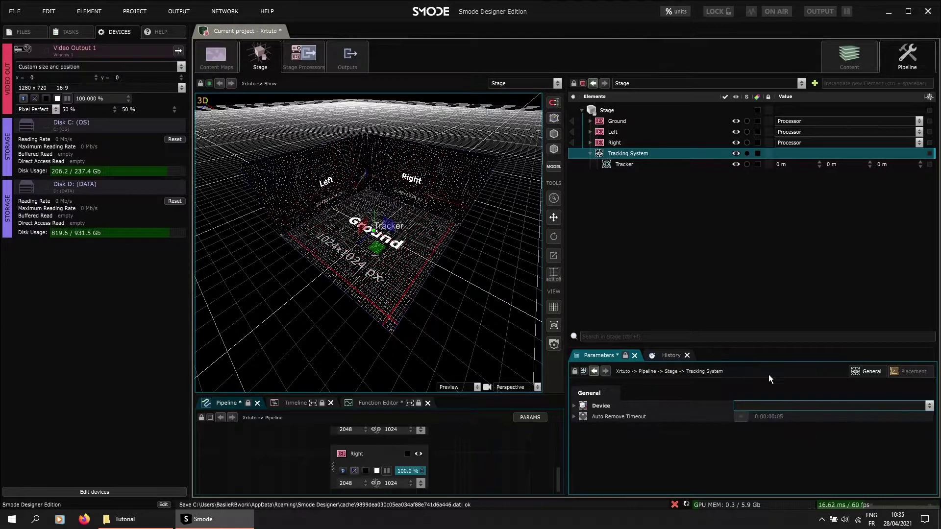
# Step: Move the Tracking System with its Tracker above the Ground screen in the stage hierarchy
pyautogui.click(624, 163)
pyautogui.click(637, 153)
pyautogui.click(629, 164)
pyautogui.moveTo(631, 153); pyautogui.dragTo(647, 116)
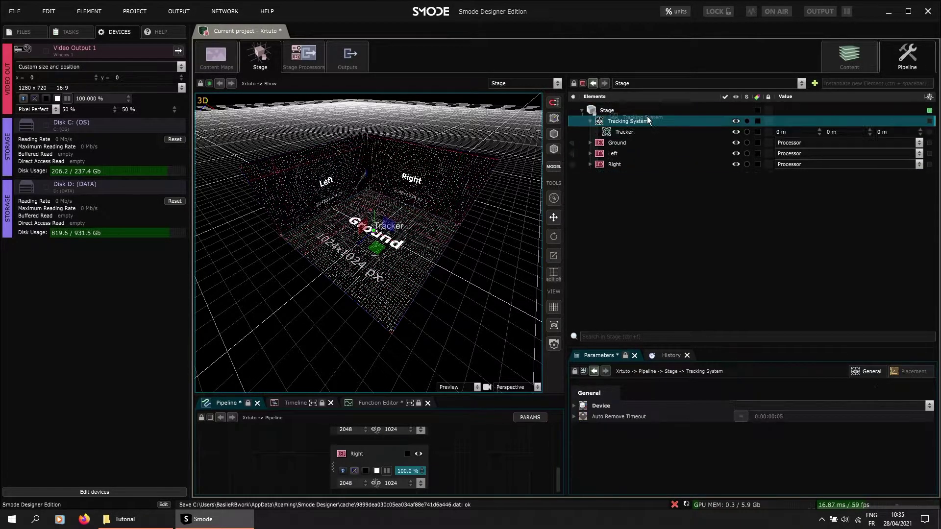
# Step: Open the built-in documentation while browsing the camera and element types that can be added to the stage
pyautogui.rightClick(603, 191)
pyautogui.moveTo(541, 224)
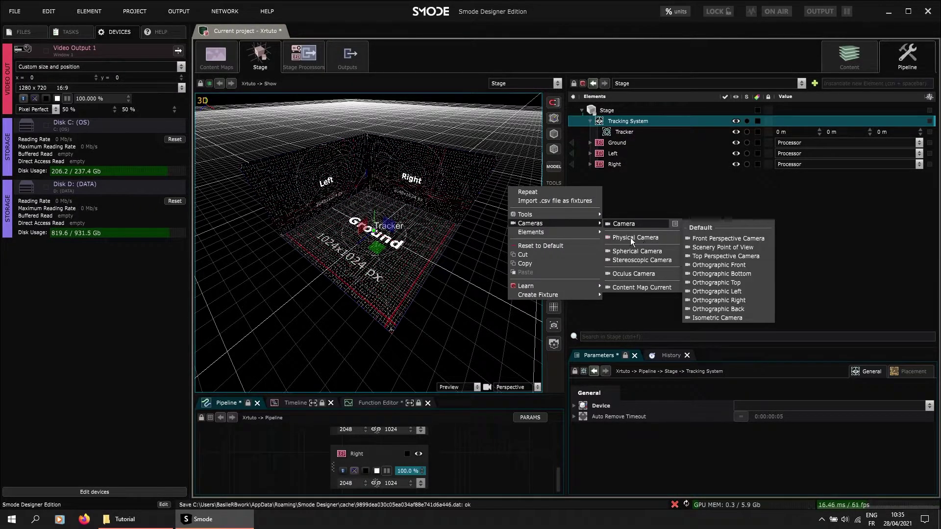
pyautogui.press('F1')
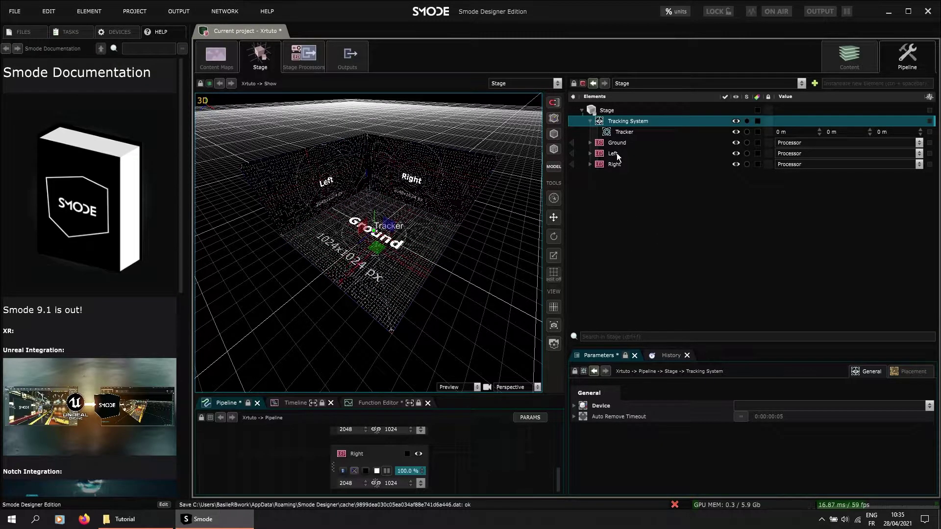
pyautogui.click(612, 111)
pyautogui.rightClick(612, 112)
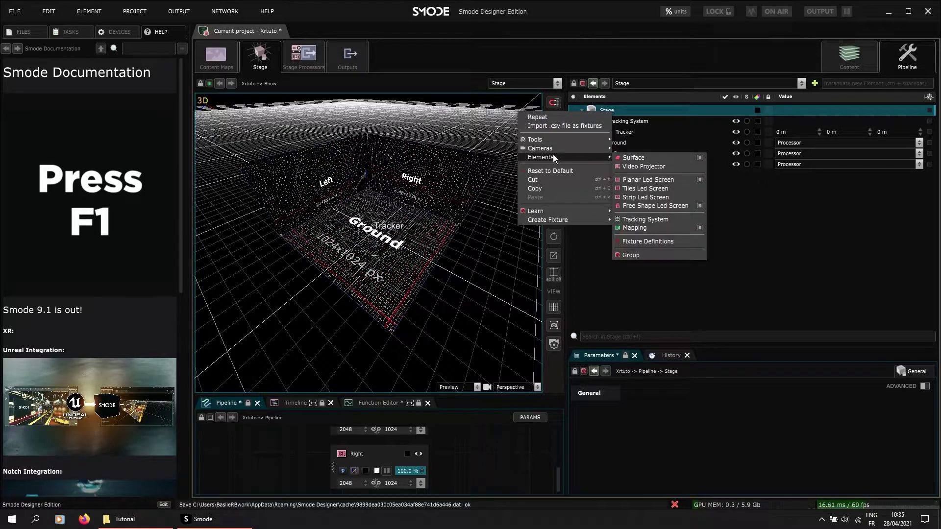
pyautogui.click(112, 231)
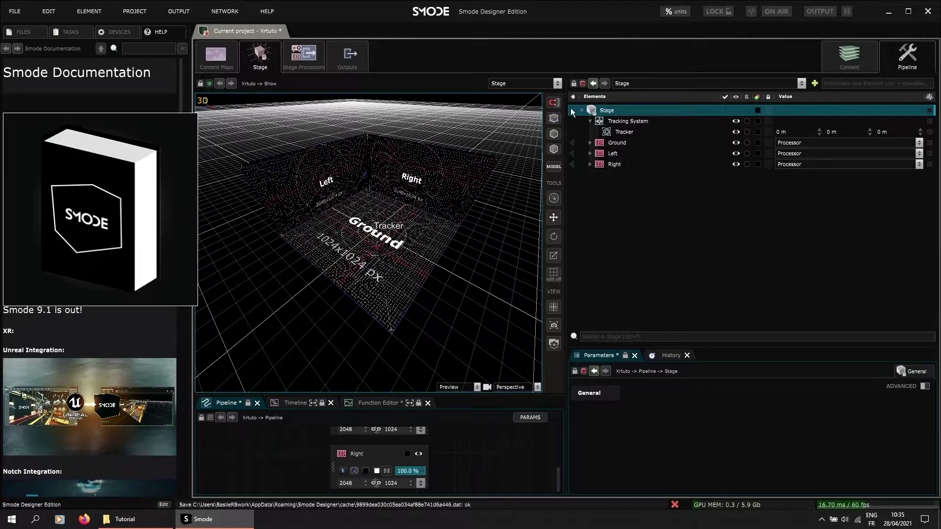
# Step: Add a Physical Camera to the stage
pyautogui.click(623, 113)
pyautogui.rightClick(623, 112)
pyautogui.moveTo(570, 150)
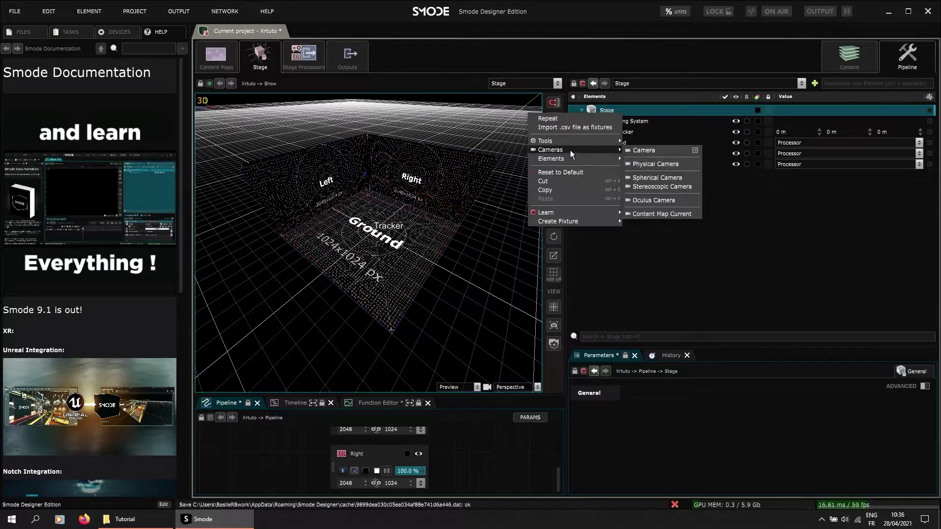
pyautogui.click(660, 162)
# Step: Add a Group element to the stage and move the Physical Camera into it
pyautogui.rightClick(610, 194)
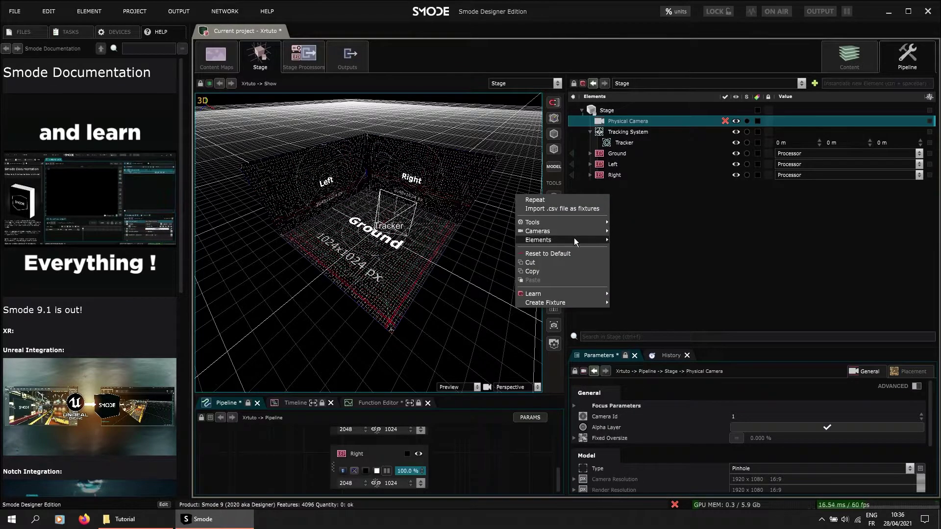
pyautogui.moveTo(581, 240)
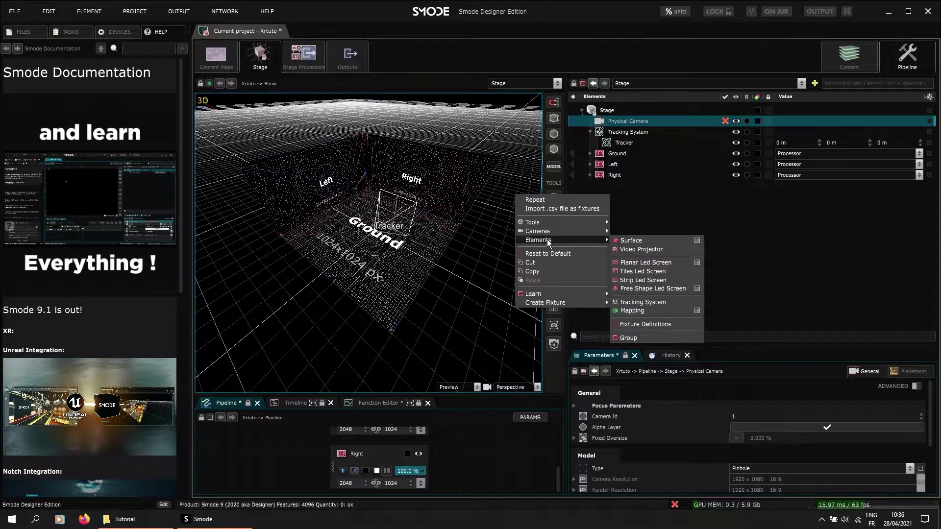
pyautogui.click(638, 338)
pyautogui.moveTo(616, 125); pyautogui.dragTo(635, 139)
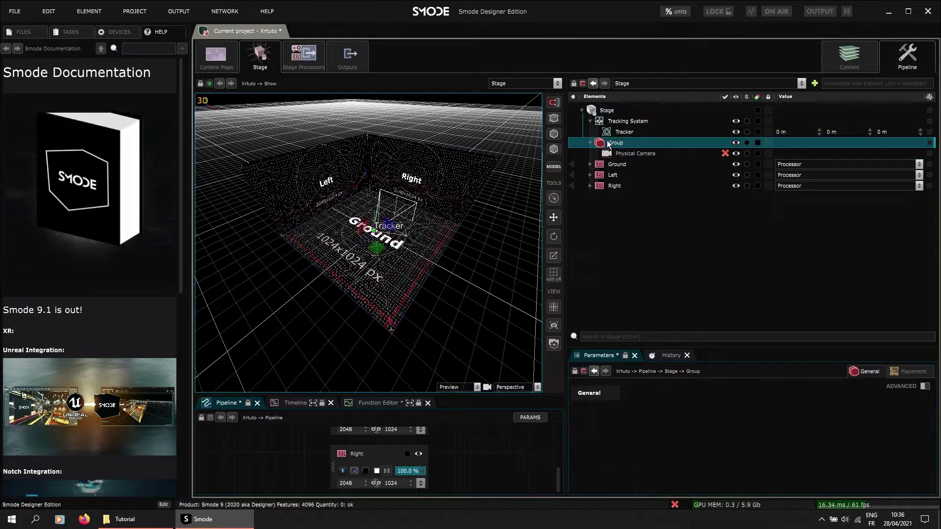
pyautogui.click(616, 122)
pyautogui.click(615, 165)
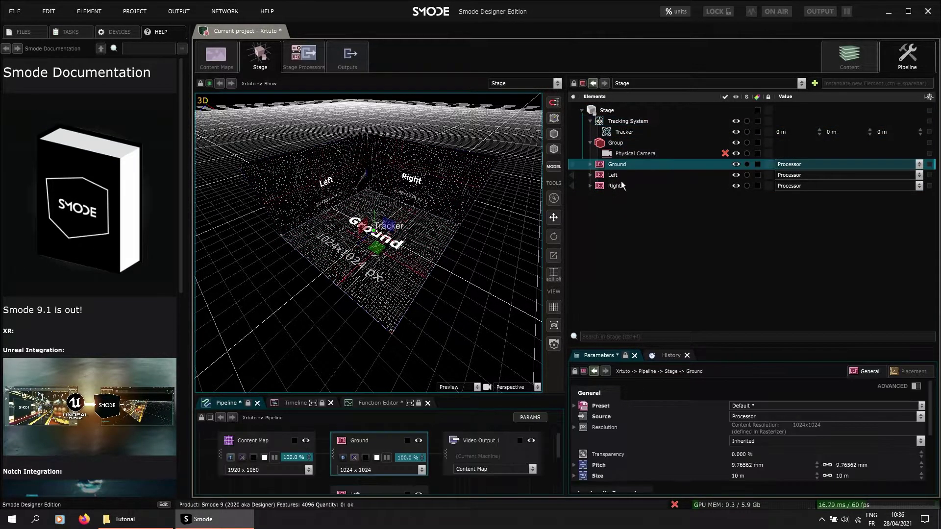
pyautogui.keyDown('shift'); pyautogui.click(626, 187); pyautogui.keyUp('shift')
# Step: In the Physical Camera's placement, keep the Link To Tracker type and assign Tracker as its tracker
pyautogui.click(618, 155)
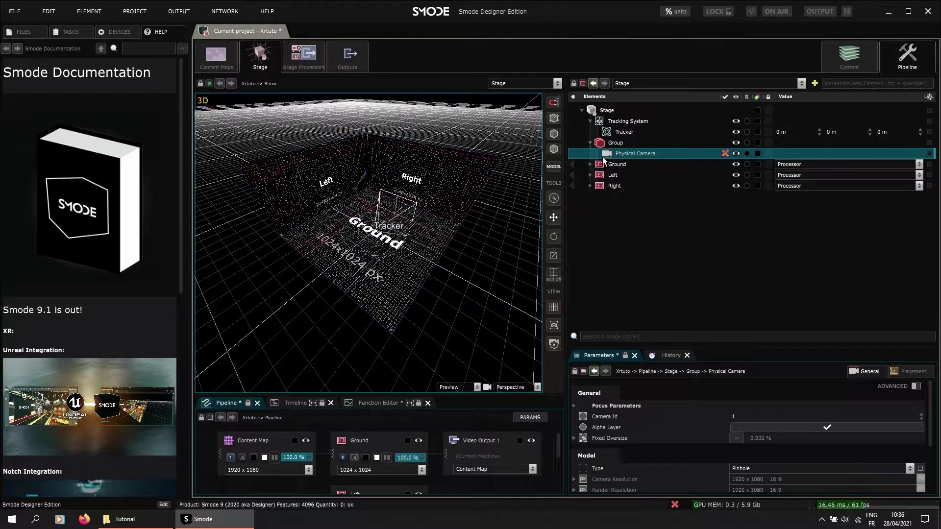
pyautogui.click(895, 370)
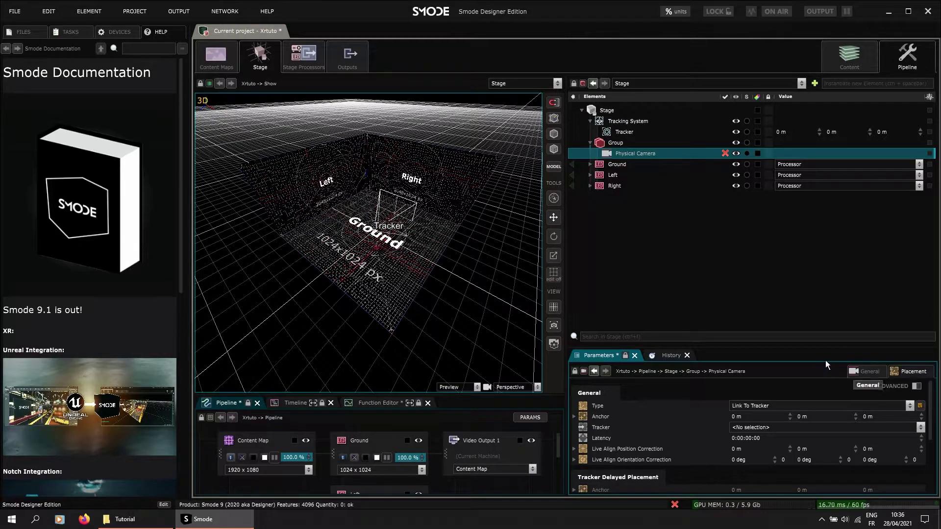
pyautogui.moveTo(807, 347); pyautogui.dragTo(765, 298)
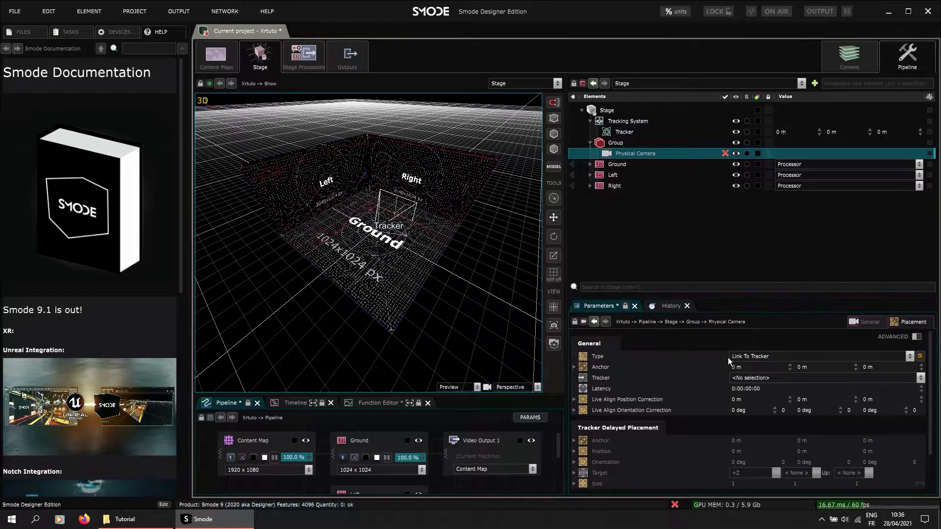
pyautogui.click(736, 358)
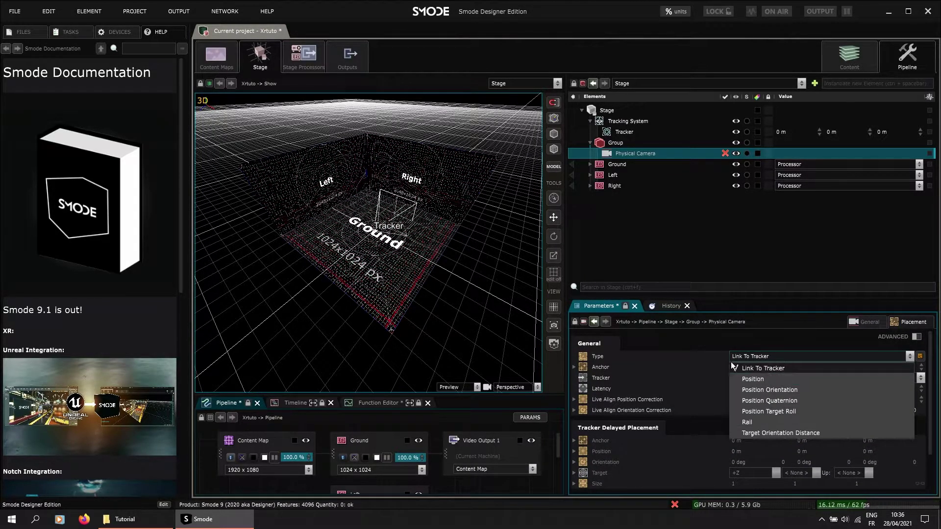
pyautogui.click(746, 368)
pyautogui.click(756, 378)
pyautogui.click(773, 401)
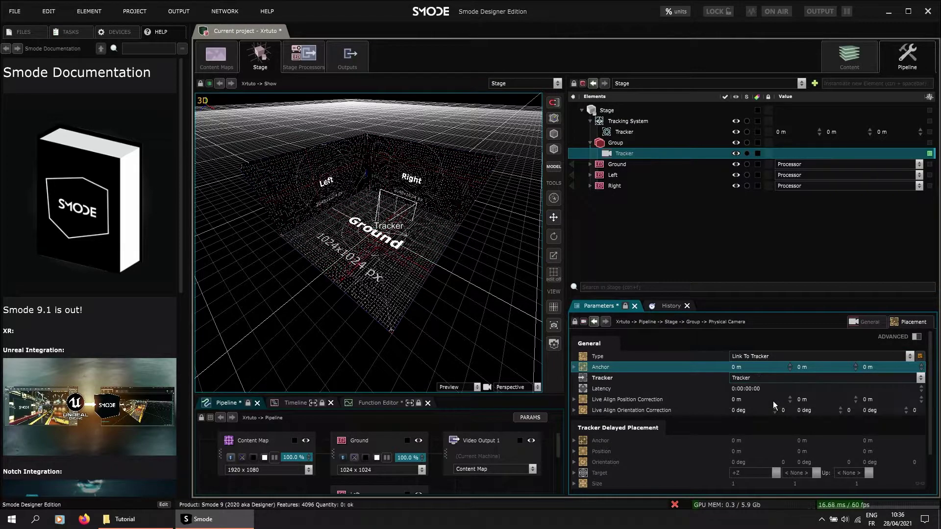
# Step: Rename the tracked camera as PhysicalCamera and its parent group as Camera
pyautogui.doubleClick(624, 153)
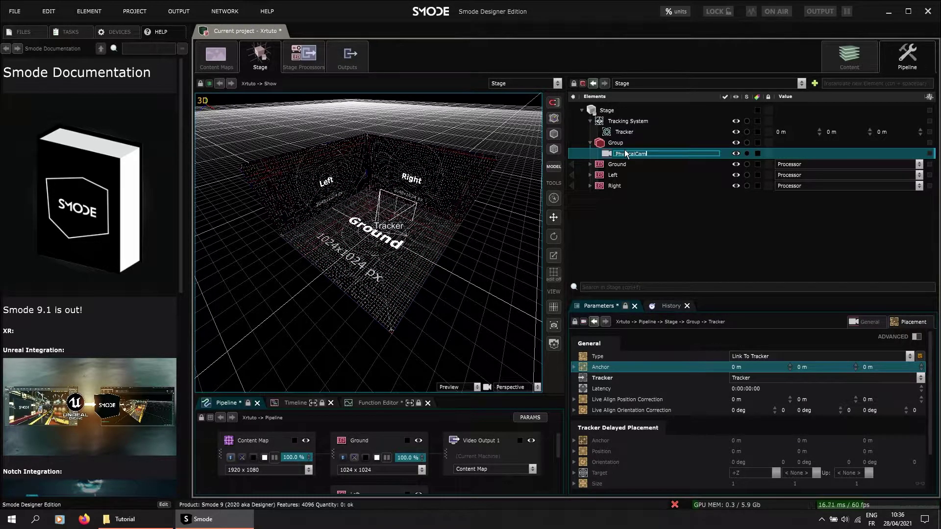
pyautogui.press('Return')
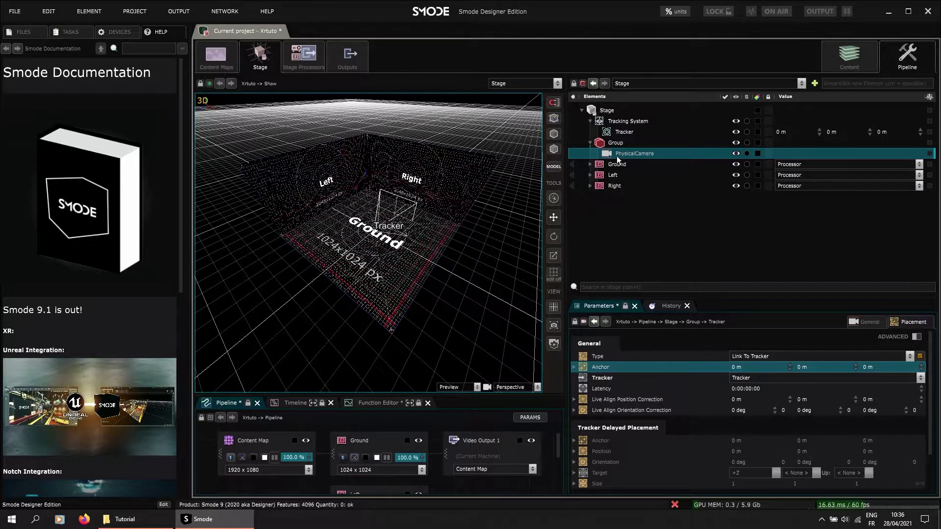
pyautogui.doubleClick(620, 145)
pyautogui.write('Cam')
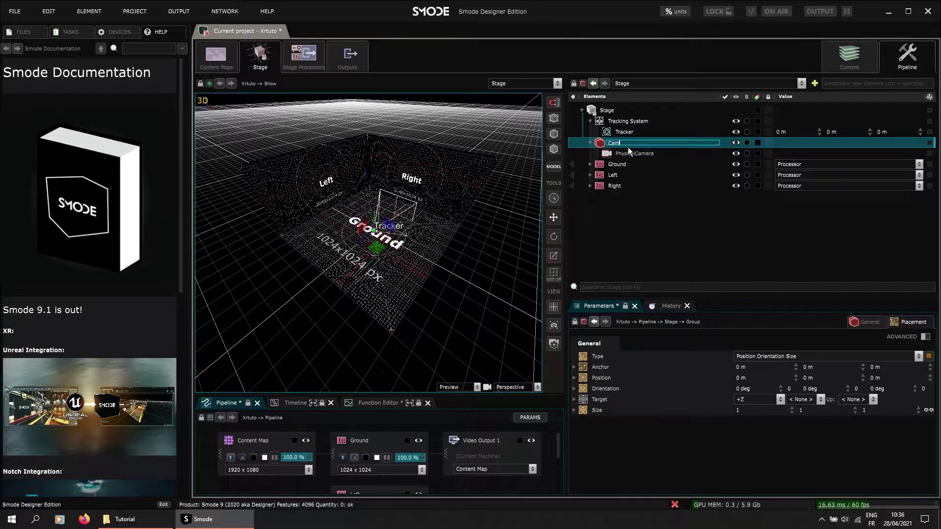
pyautogui.write('era')
pyautogui.press('Return')
# Step: Raise the Tracker to about 1.96 m on Y and check the linked PhysicalCamera in the stage view
pyautogui.click(826, 130)
pyautogui.moveTo(827, 132); pyautogui.dragTo(829, 116)
pyautogui.click(628, 154)
pyautogui.moveTo(397, 260); pyautogui.dragTo(416, 225, button='middle')
pyautogui.scroll(5, 416, 225)
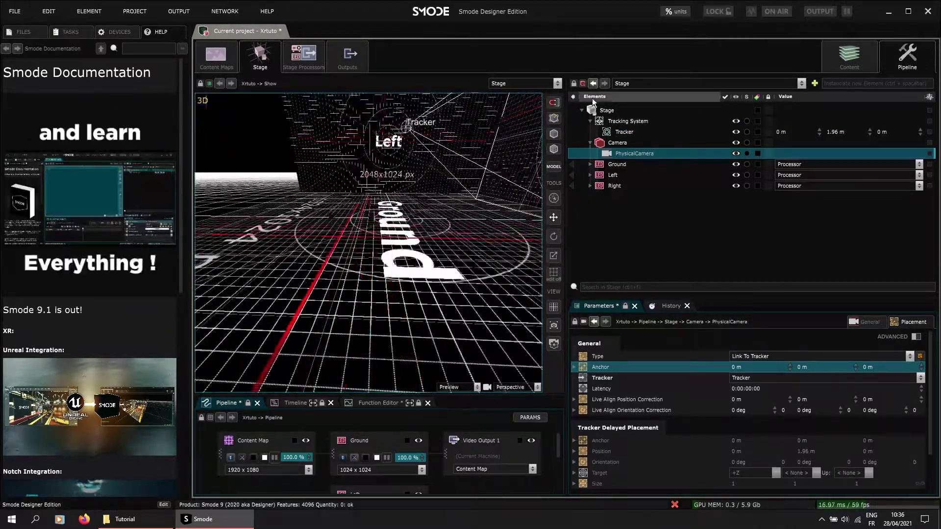
# Step: Move the Tracker to about 3.87 m on X and 6.66 m on Z, and orient it about -23.9 degrees on X and 55.3 degrees on Y
pyautogui.click(632, 131)
pyautogui.keyDown('ctrl'); pyautogui.click(637, 154); pyautogui.keyUp('ctrl')
pyautogui.moveTo(468, 206); pyautogui.dragTo(440, 273, button='middle')
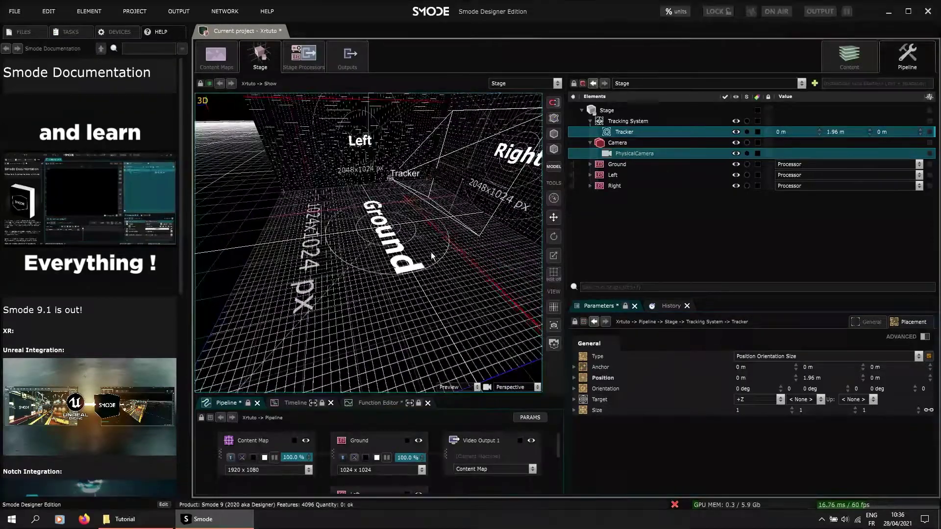
pyautogui.moveTo(390, 178); pyautogui.dragTo(195, 360)
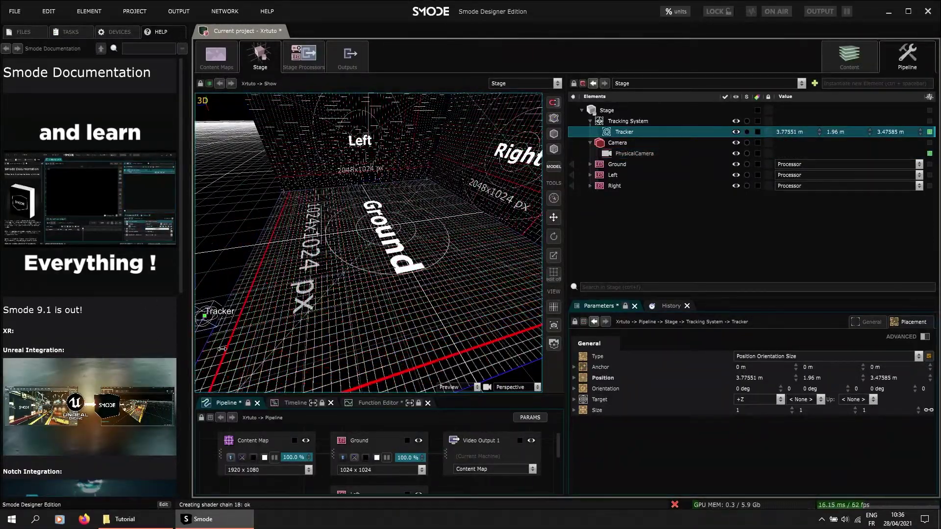
pyautogui.scroll(-3, 324, 344)
pyautogui.moveTo(325, 344); pyautogui.dragTo(338, 265, button='middle')
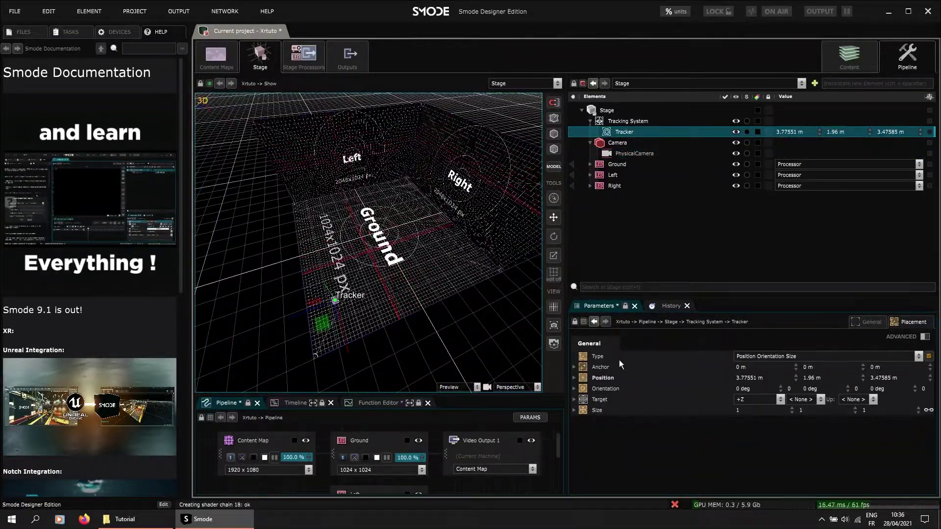
pyautogui.moveTo(322, 323); pyautogui.dragTo(210, 371)
pyautogui.moveTo(828, 389); pyautogui.dragTo(773, 393)
pyautogui.click(547, 326)
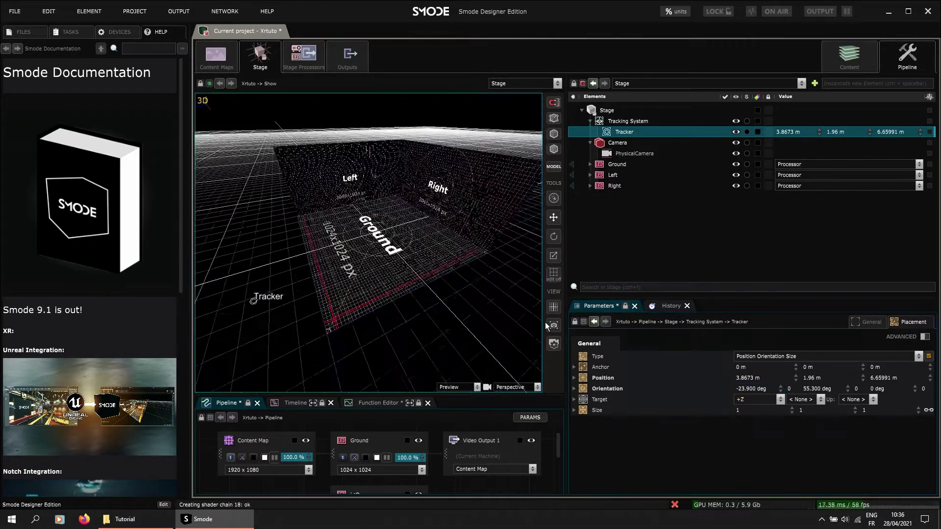
# Step: Shift the Tracker to about 6.34 m on X and 3.52 m on Y, and save the project
pyautogui.click(636, 153)
pyautogui.moveTo(800, 133); pyautogui.dragTo(836, 131)
pyautogui.moveTo(476, 217); pyautogui.dragTo(417, 303, button='middle')
pyautogui.hotkey('ctrl', 's')
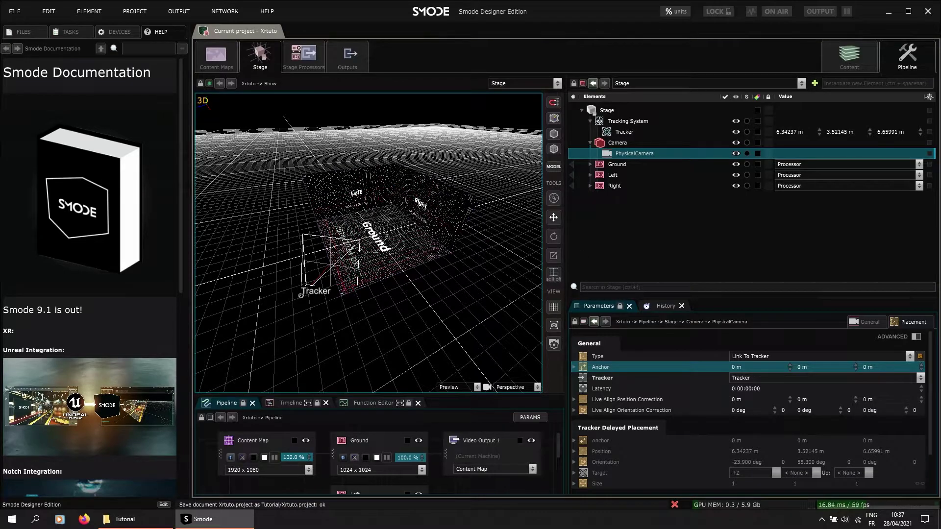
pyautogui.moveTo(621, 298); pyautogui.dragTo(619, 239)
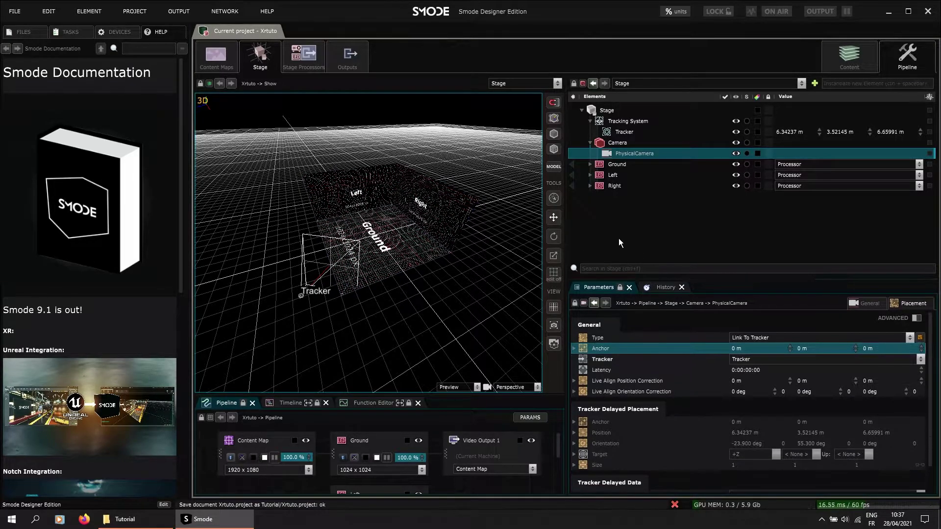
# Step: Expand the Ground and Left screens in the stage tree
pyautogui.click(589, 164)
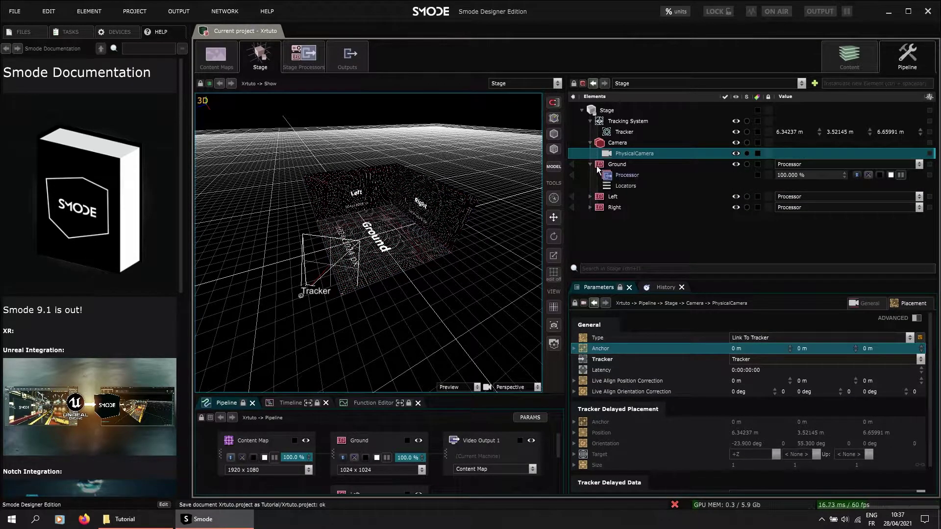
pyautogui.click(608, 111)
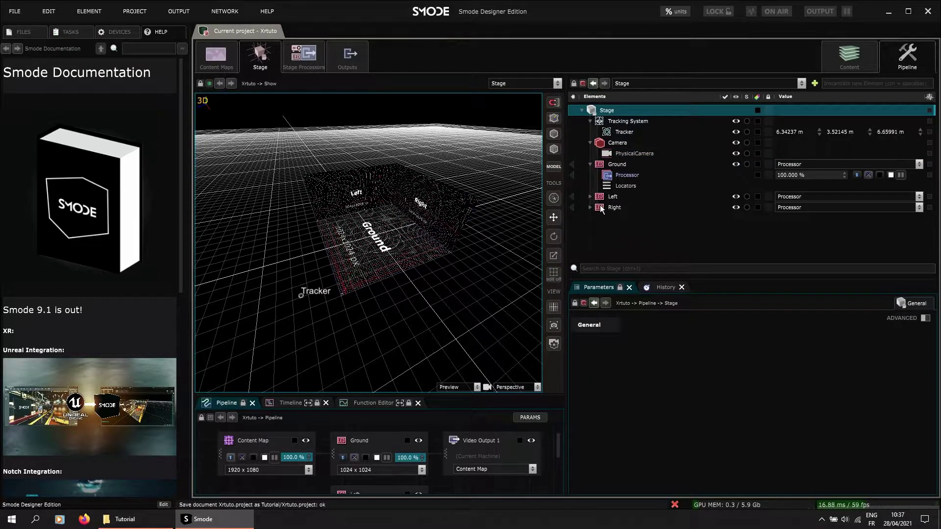
pyautogui.click(590, 197)
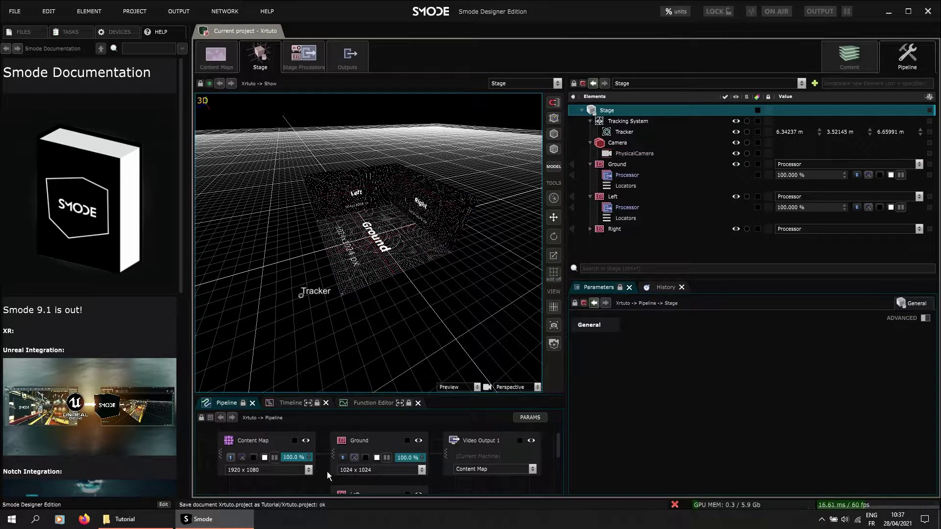
# Step: Rename the content map as Back and set its resolution to 2560 x 1440
pyautogui.click(268, 443)
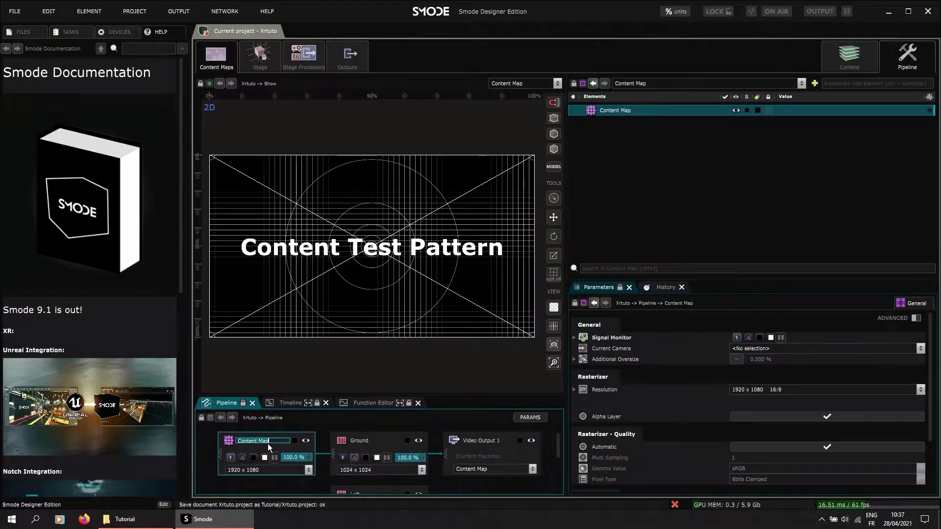
pyautogui.write('Bad')
pyautogui.press('Return')
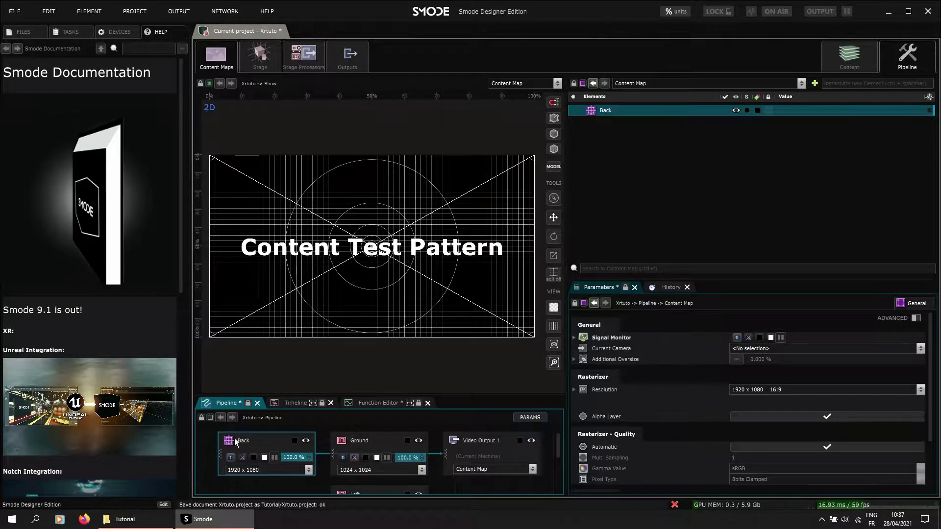
pyautogui.click(265, 468)
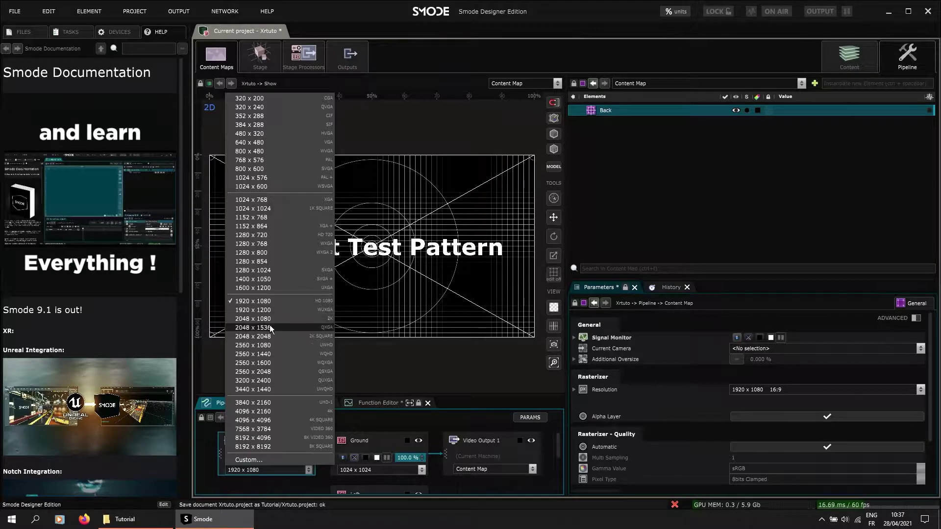
pyautogui.click(267, 356)
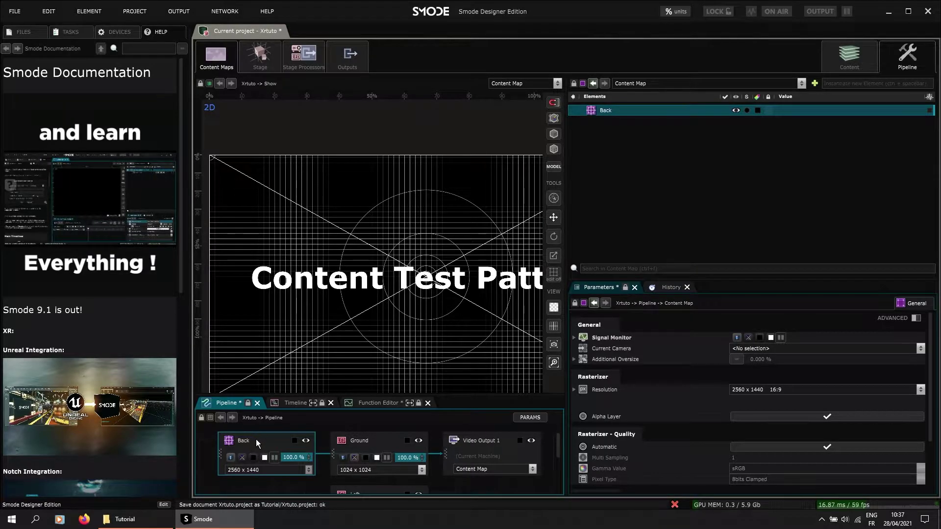
# Step: Assign PhysicalCamera as the current camera of the Back content map
pyautogui.click(266, 444)
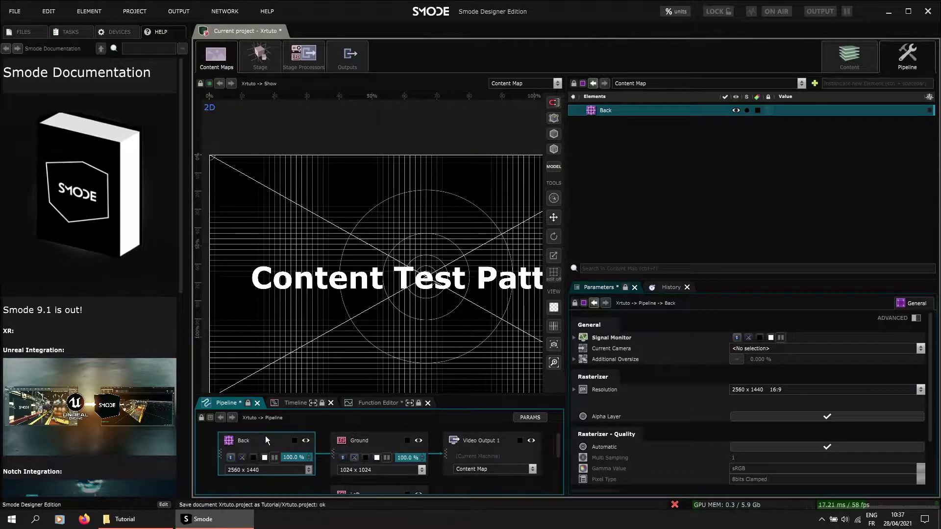
pyautogui.click(773, 348)
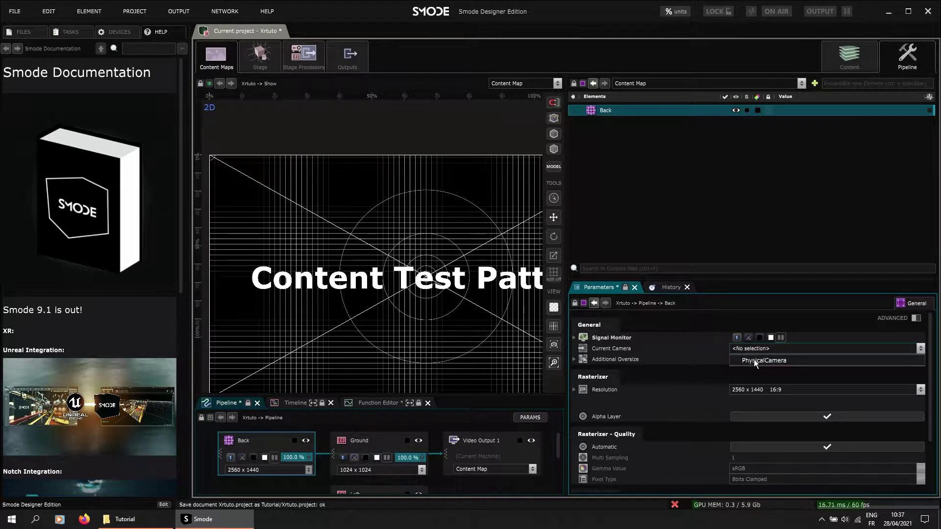
pyautogui.click(755, 362)
pyautogui.click(629, 349)
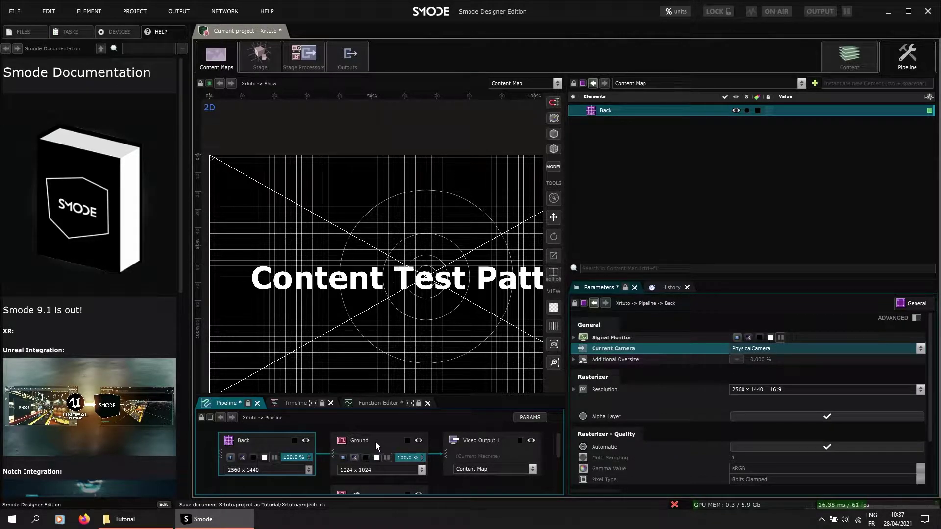
# Step: Duplicate the Back content map and rename the copy as Front
pyautogui.rightClick(266, 484)
pyautogui.scroll(-1, 266, 442)
pyautogui.click(252, 446)
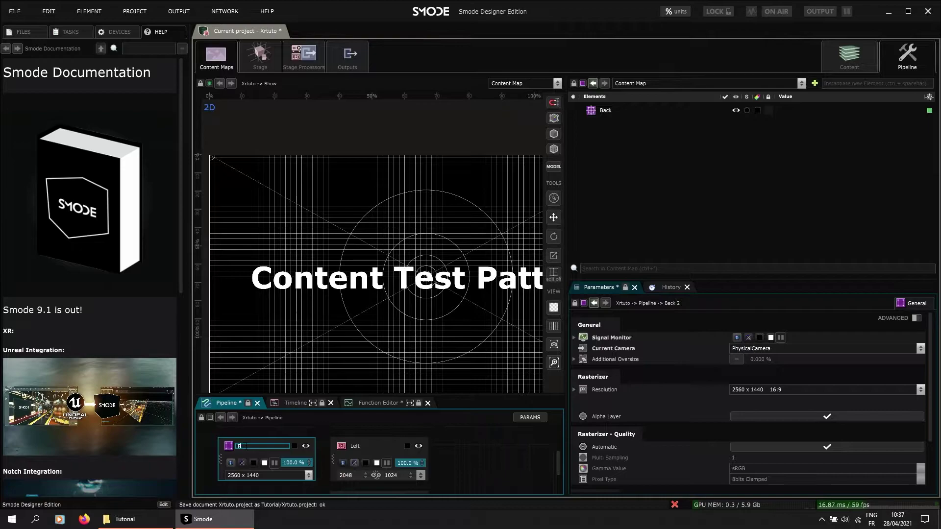
pyautogui.scroll(-2, 272, 452)
pyautogui.scroll(1, 280, 463)
pyautogui.scroll(2, 265, 451)
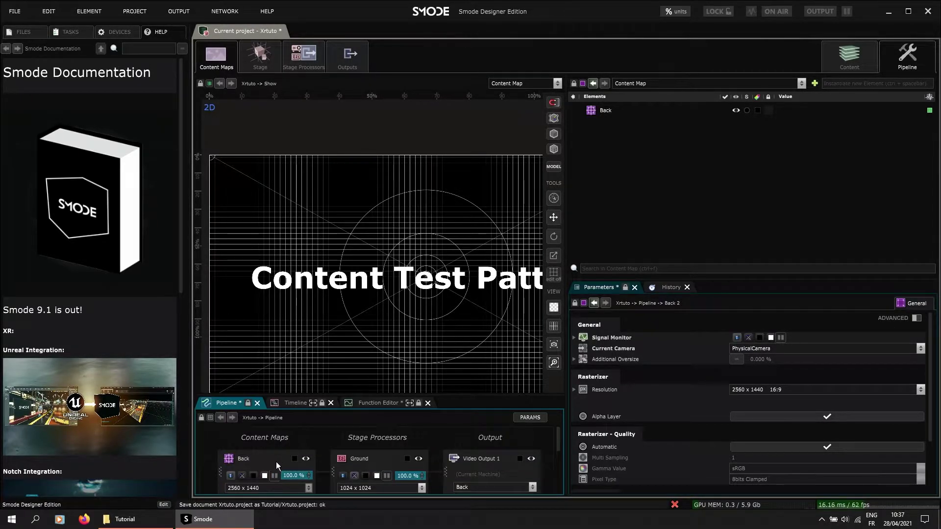
# Step: Add the Back content map as a layer inside the Ground screen's Processor
pyautogui.click(376, 460)
pyautogui.scroll(3, 380, 275)
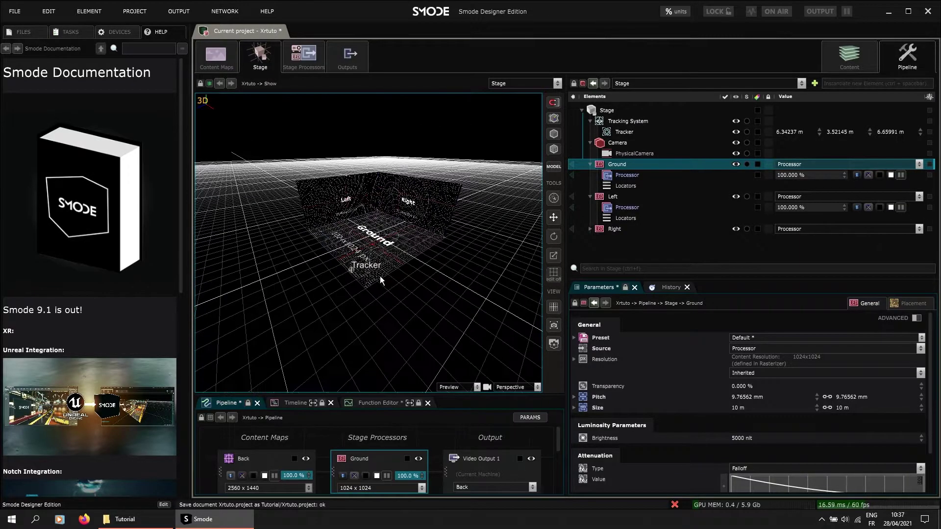
pyautogui.moveTo(260, 465); pyautogui.dragTo(635, 180)
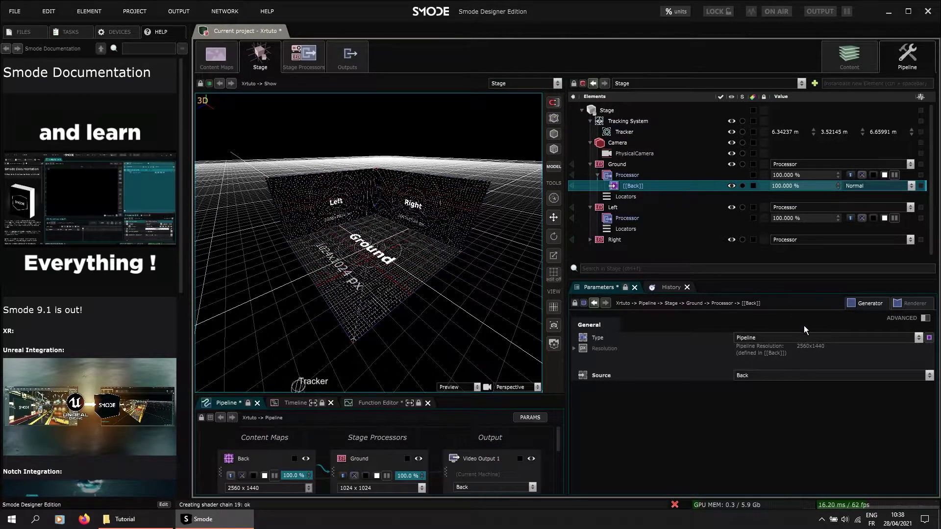
# Step: Set the renderer type of the Ground Processor's Back layer to Warp To Geometry
pyautogui.click(619, 167)
pyautogui.click(628, 185)
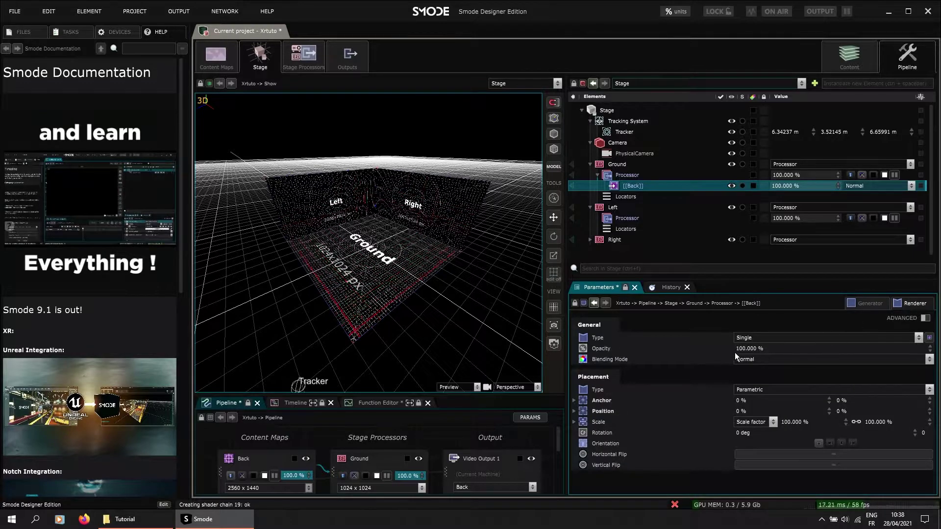
pyautogui.click(766, 338)
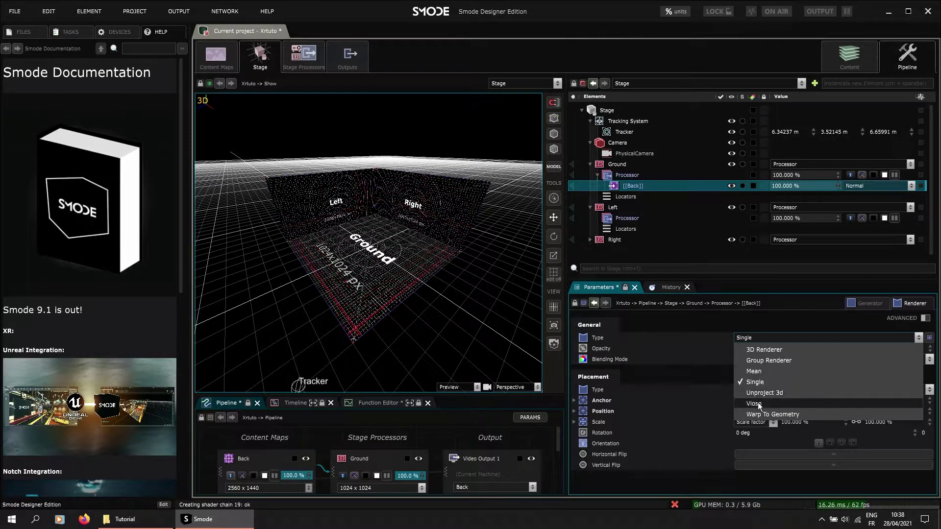
pyautogui.click(781, 415)
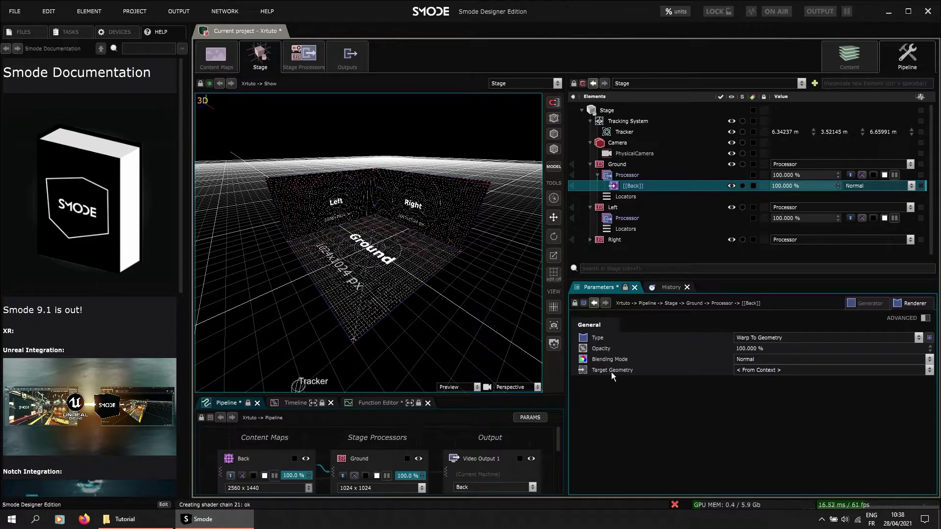
# Step: Review the Target Geometry choices of the Back layer and the Ground screen that contains it
pyautogui.click(753, 370)
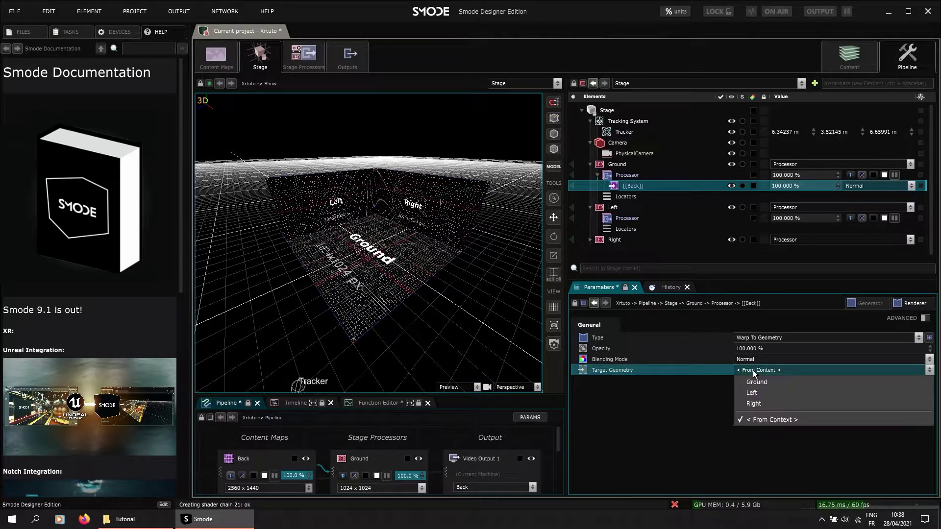
pyautogui.click(614, 165)
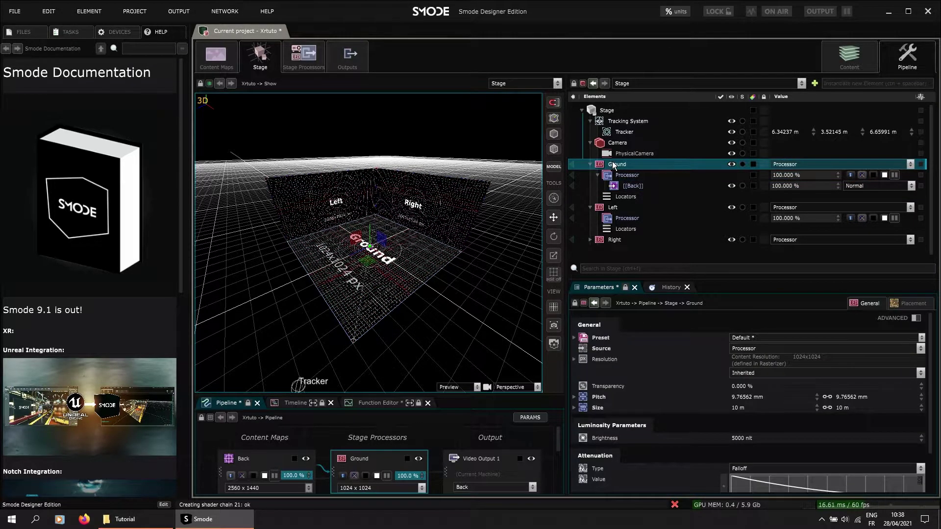
pyautogui.click(631, 186)
pyautogui.click(772, 371)
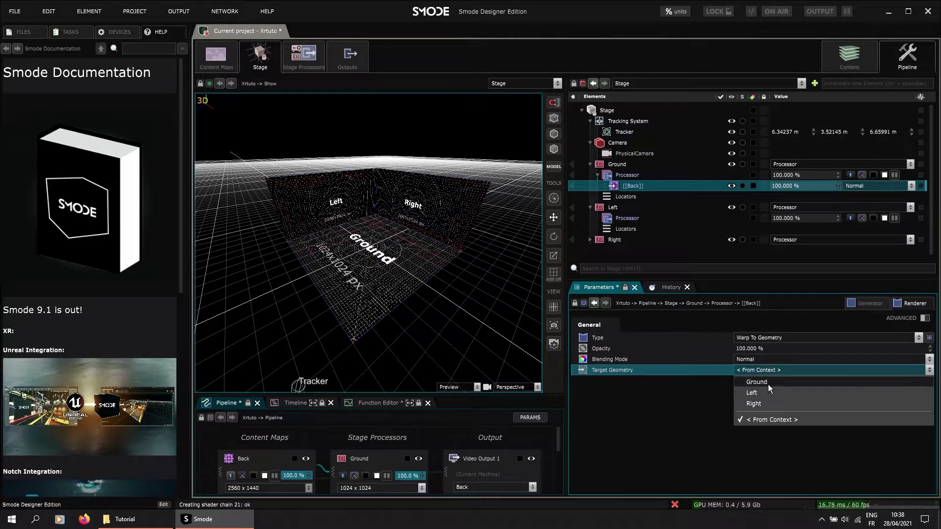
pyautogui.click(660, 413)
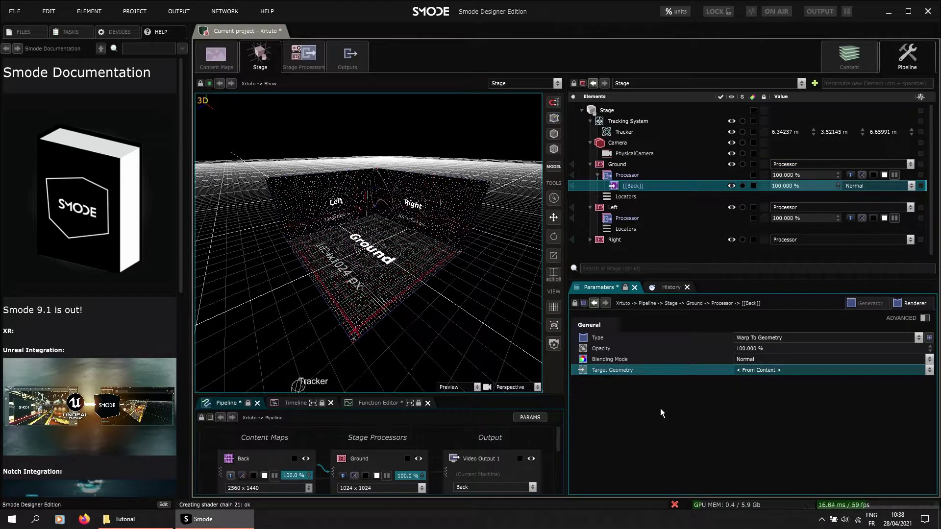
pyautogui.click(411, 257)
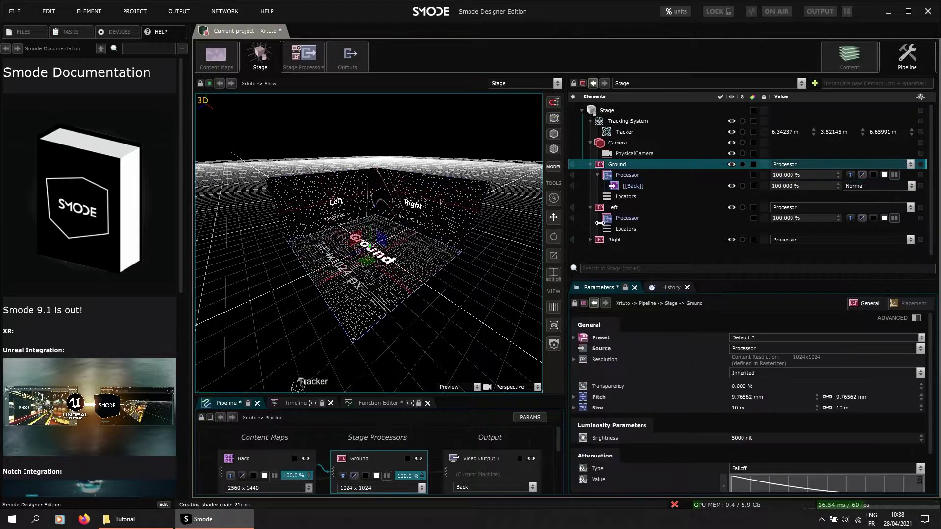
pyautogui.click(577, 187)
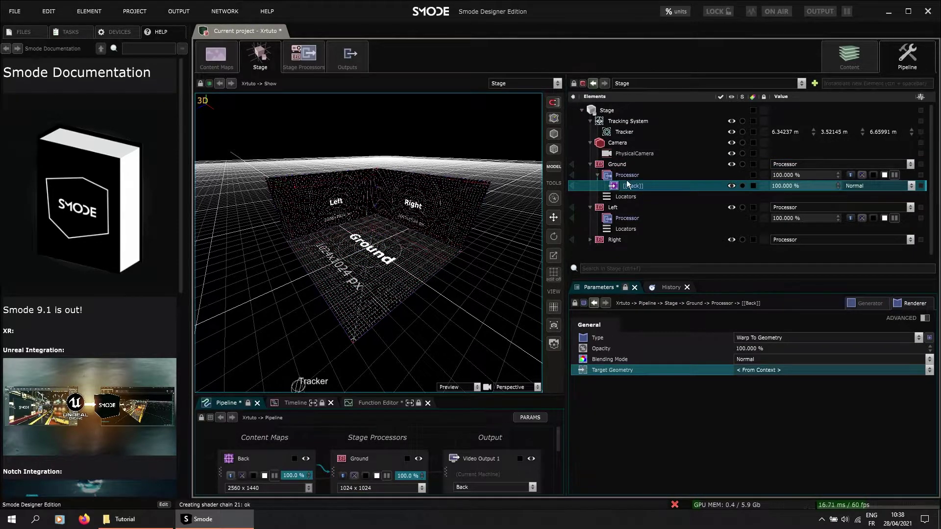
# Step: Turn off the test patterns of the Ground, Left and Right stage processors and inspect the screens in the stage view
pyautogui.scroll(-1, 356, 460)
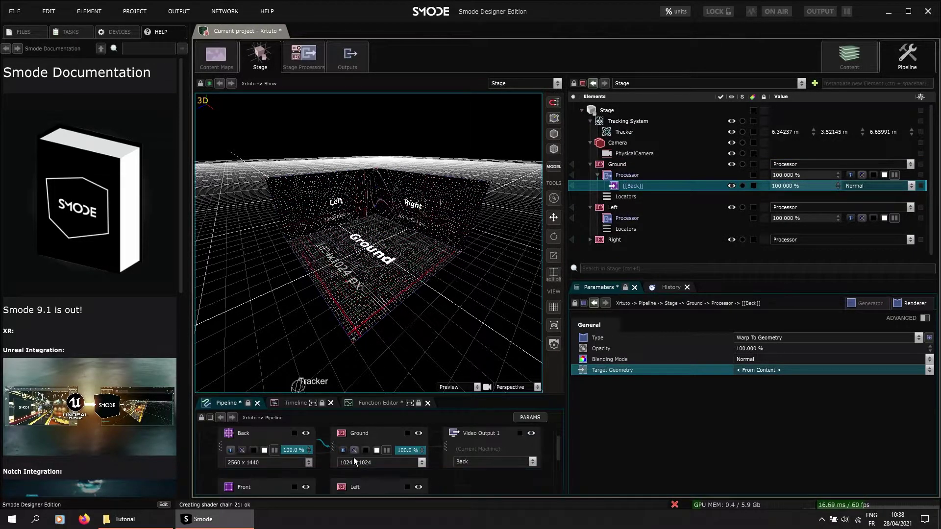
pyautogui.click(344, 450)
pyautogui.scroll(-2, 349, 463)
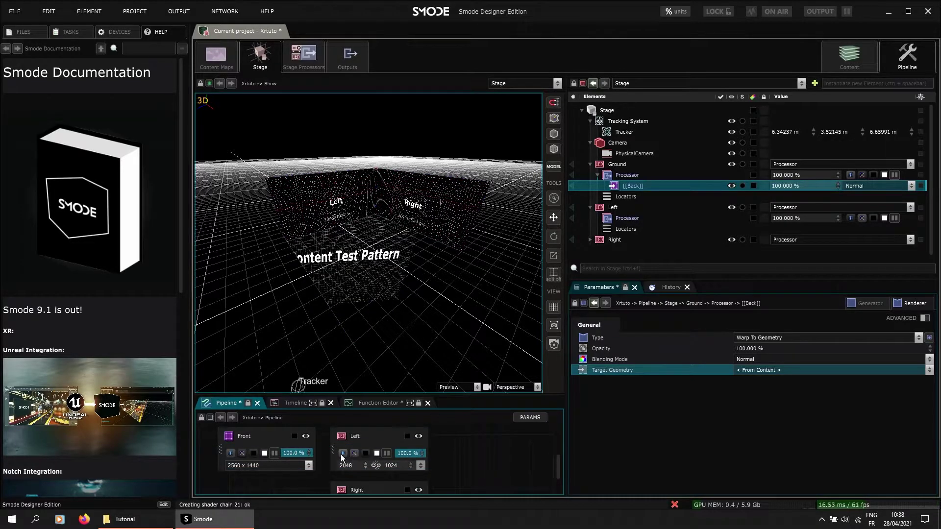
pyautogui.click(343, 454)
pyautogui.scroll(-1, 342, 458)
pyautogui.click(343, 482)
pyautogui.moveTo(334, 307)
pyautogui.mouseDown()
pyautogui.moveTo(267, 326)
pyautogui.moveTo(424, 341)
pyautogui.moveTo(467, 327)
pyautogui.moveTo(343, 296)
pyautogui.mouseUp()
pyautogui.moveTo(373, 251); pyautogui.dragTo(412, 245)
pyautogui.scroll(1, 324, 456)
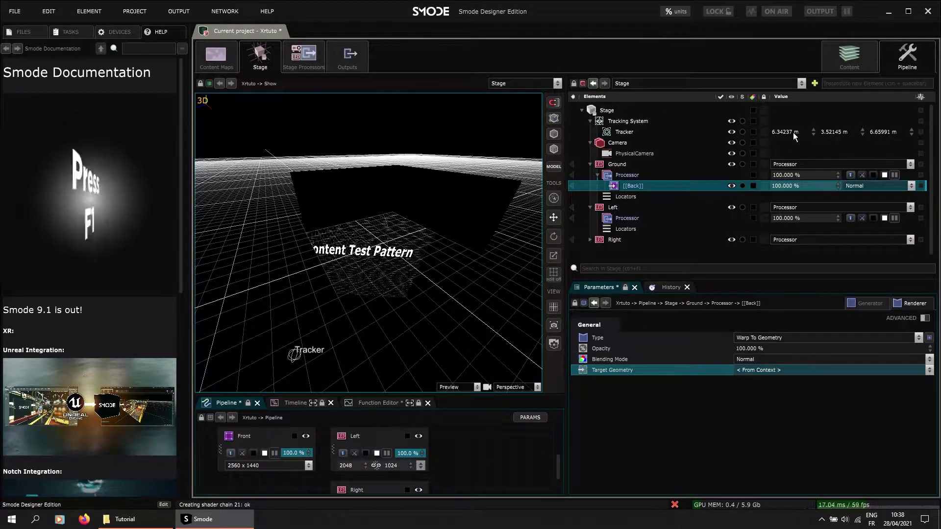
# Step: Check the Content Test Pattern layer in the Show content, and return to the pipeline's Stage
pyautogui.click(834, 63)
pyautogui.click(659, 119)
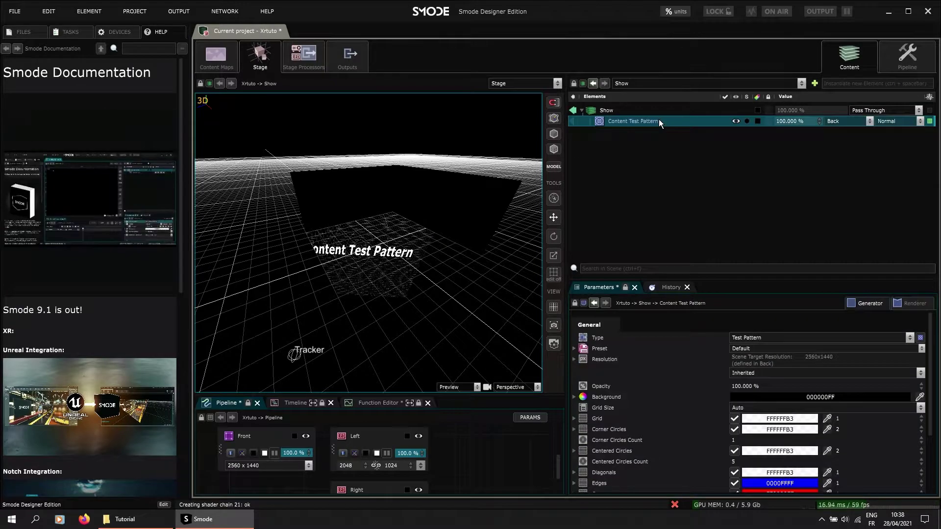
pyautogui.click(914, 69)
# Step: Copy the Ground Processor's Back layer into the Processors of the Left and Right screens
pyautogui.click(634, 187)
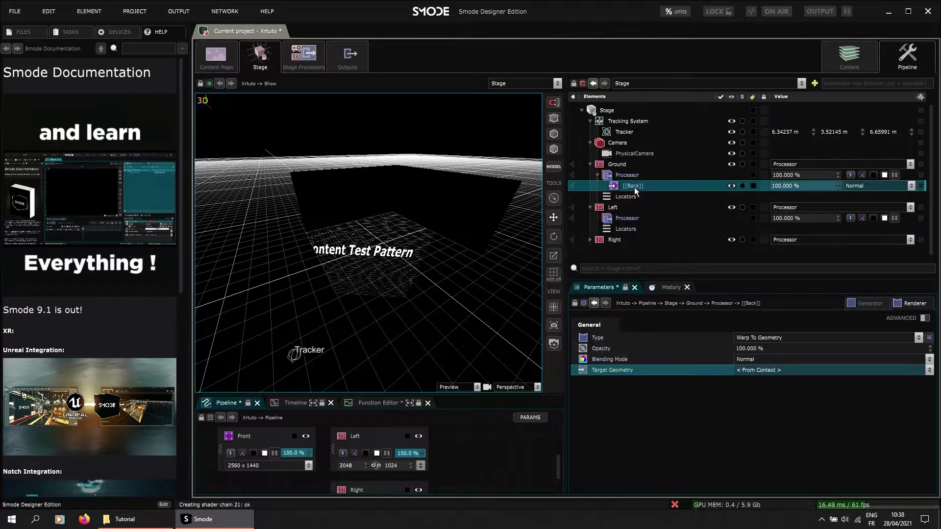
pyautogui.click(598, 218)
pyautogui.click(632, 229)
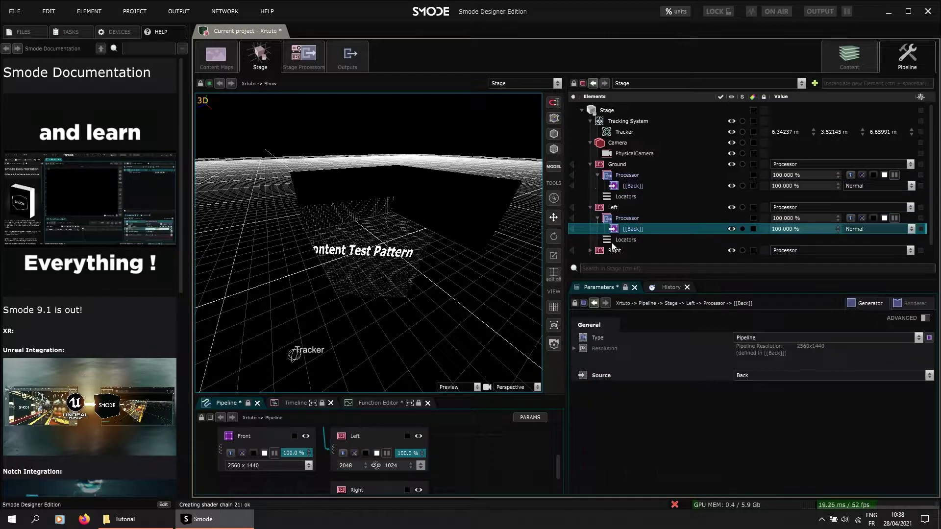
pyautogui.click(593, 251)
pyautogui.scroll(-2, 609, 247)
pyautogui.click(628, 221)
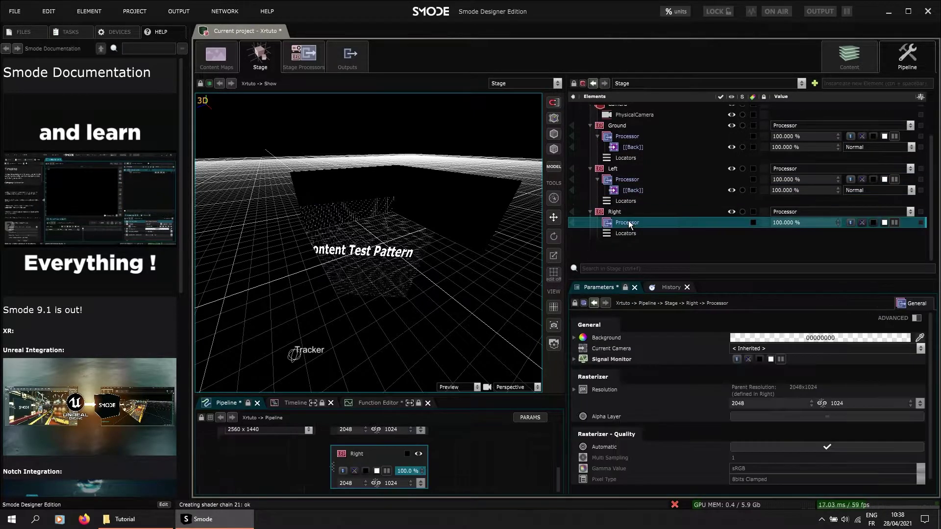
pyautogui.hotkey('ctrl', 'v')
# Step: Move the Tracker to about 6.79 m on X, 5.03 m on Y and 4.84 m on Z
pyautogui.moveTo(382, 259); pyautogui.dragTo(406, 267, button='middle')
pyautogui.click(412, 373)
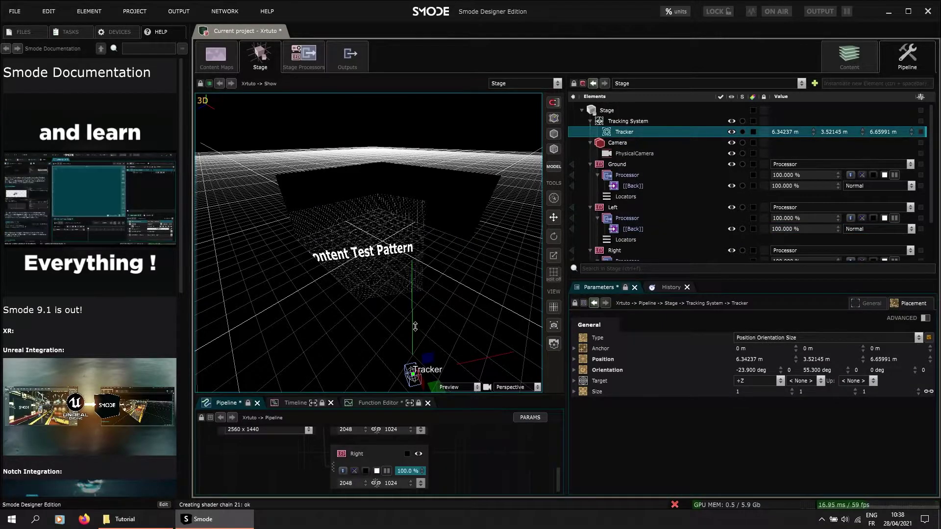
pyautogui.moveTo(418, 331); pyautogui.dragTo(419, 255)
pyautogui.moveTo(478, 284); pyautogui.dragTo(488, 249)
pyautogui.moveTo(487, 248); pyautogui.dragTo(410, 241, button='middle')
# Step: Set PhysicalCamera's horizontal field of view to 60 degrees, check the projection in the stage view, and save the project
pyautogui.click(634, 154)
pyautogui.scroll(-1, 736, 388)
pyautogui.scroll(1, 804, 382)
pyautogui.click(869, 304)
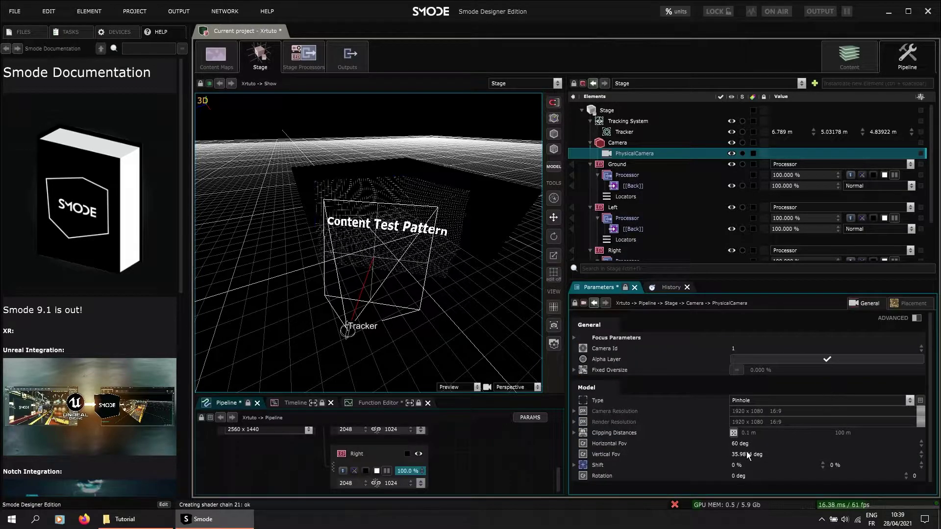
pyautogui.moveTo(753, 445); pyautogui.dragTo(760, 444)
pyautogui.doubleClick(760, 444)
pyautogui.write('60')
pyautogui.press('Return')
pyautogui.moveTo(393, 301); pyautogui.dragTo(289, 315, button='middle')
pyautogui.hotkey('ctrl', 's')
# Step: Collapse the Ground, Left and Right screens along with their Processors in the stage tree
pyautogui.scroll(-2, 606, 163)
pyautogui.click(597, 149)
pyautogui.click(597, 181)
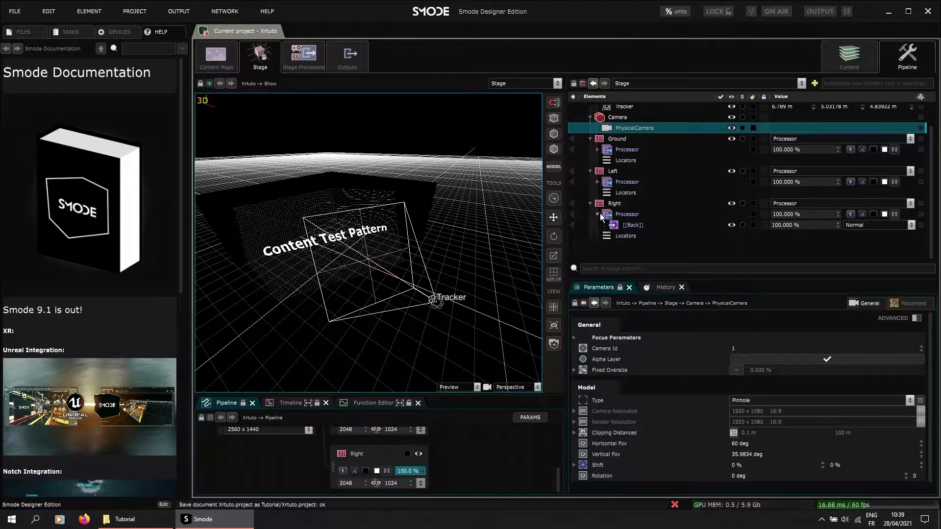
pyautogui.click(598, 215)
pyautogui.click(589, 182)
pyautogui.click(589, 208)
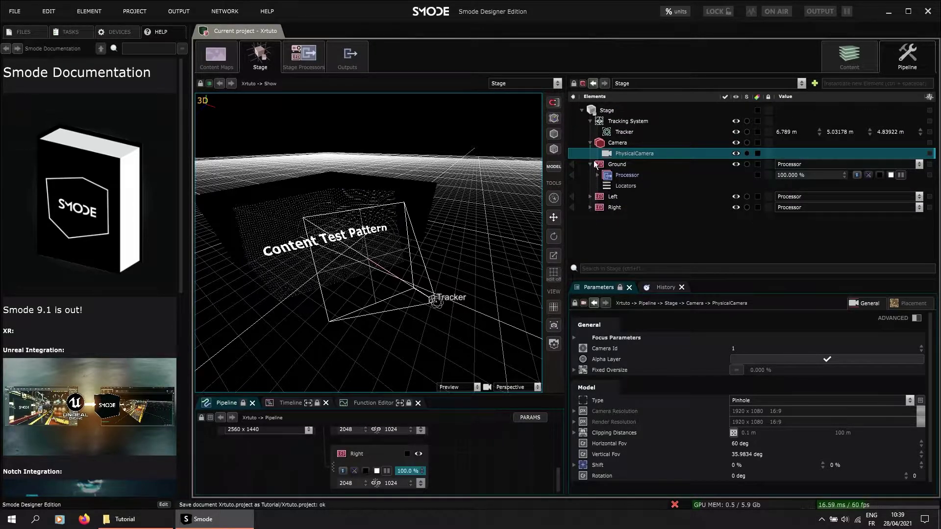
pyautogui.click(589, 164)
pyautogui.scroll(5, 304, 442)
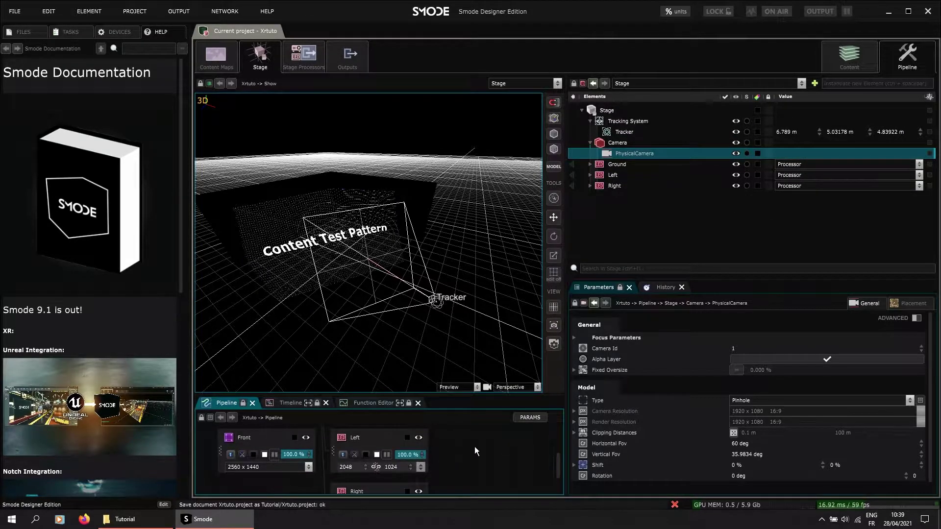
# Step: Create a pipeline processor labelled VFX with a 1920 x 1080 resolution
pyautogui.rightClick(436, 431)
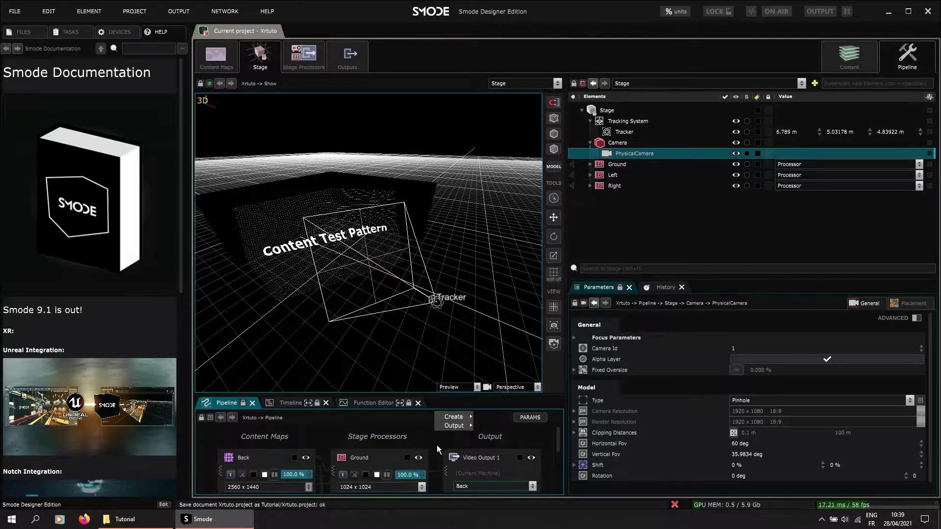
pyautogui.moveTo(459, 417)
pyautogui.click(503, 417)
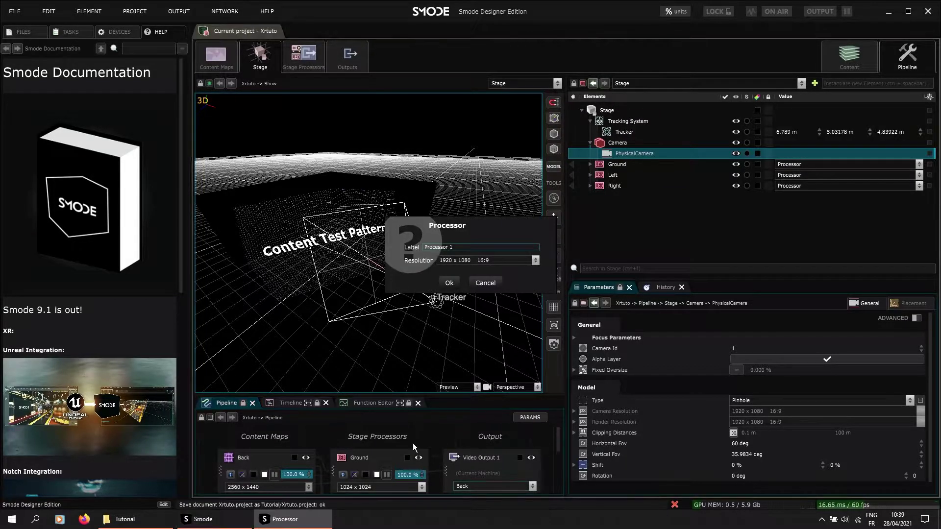
pyautogui.click(468, 246)
pyautogui.write('V')
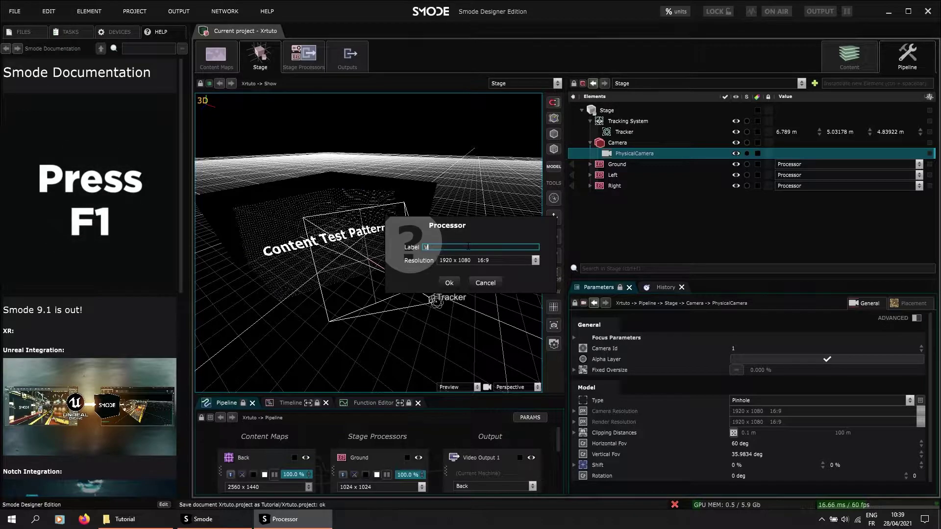
pyautogui.write('FX')
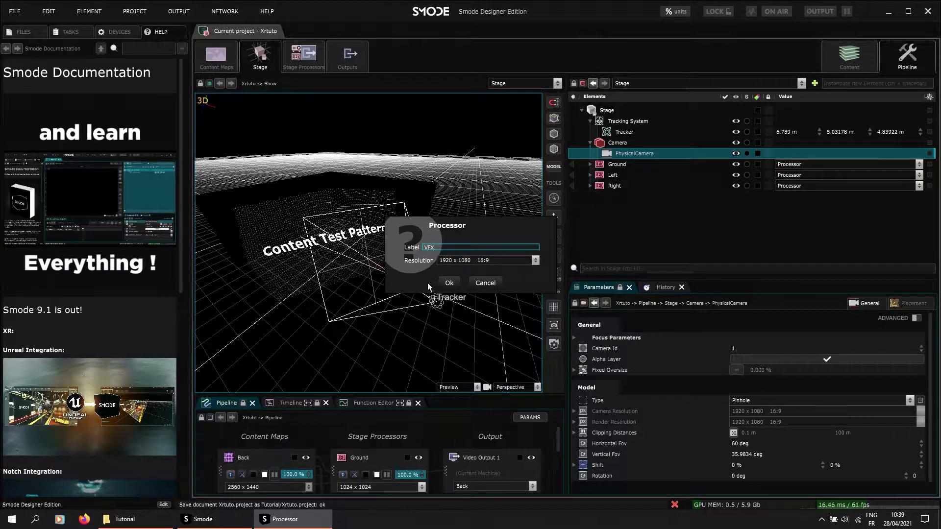
pyautogui.click(453, 283)
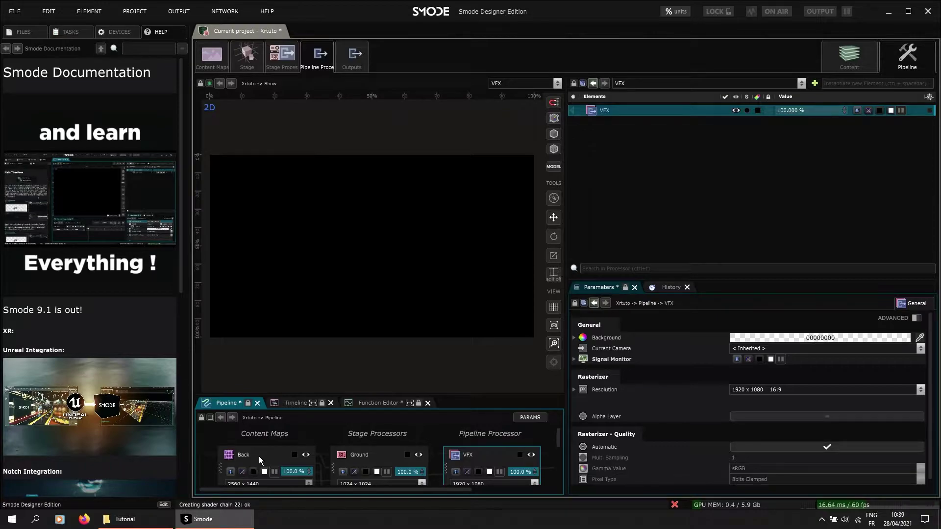
pyautogui.moveTo(460, 442); pyautogui.dragTo(400, 436, button='middle')
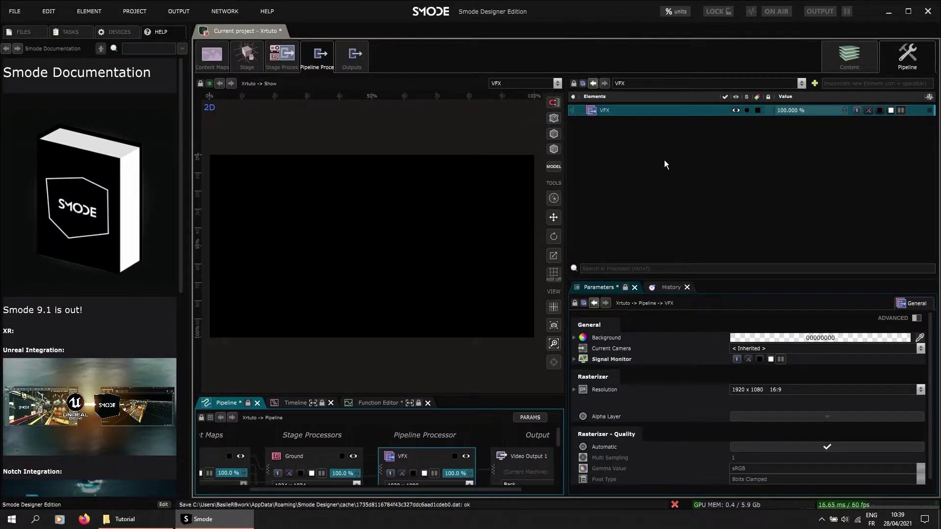
# Step: Add a Video Input layer to the VFX processor
pyautogui.rightClick(617, 154)
pyautogui.moveTo(574, 193)
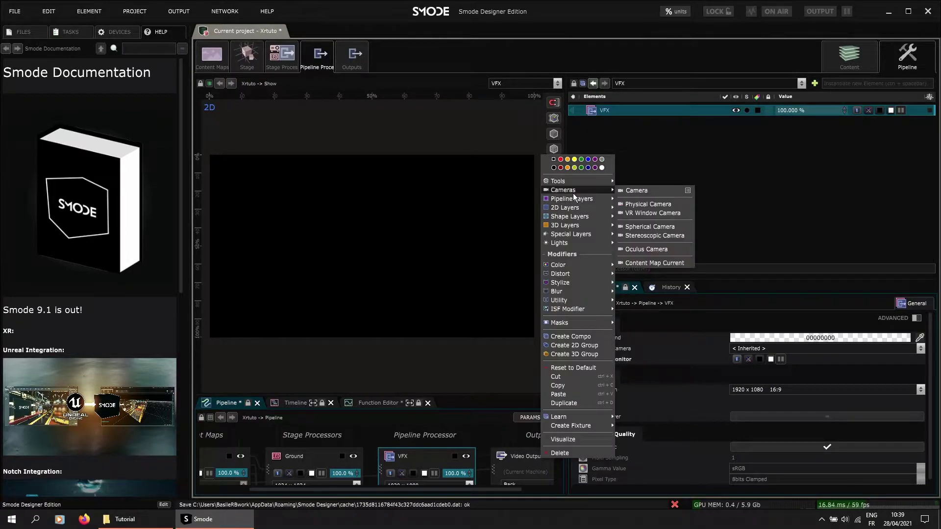
pyautogui.moveTo(559, 208)
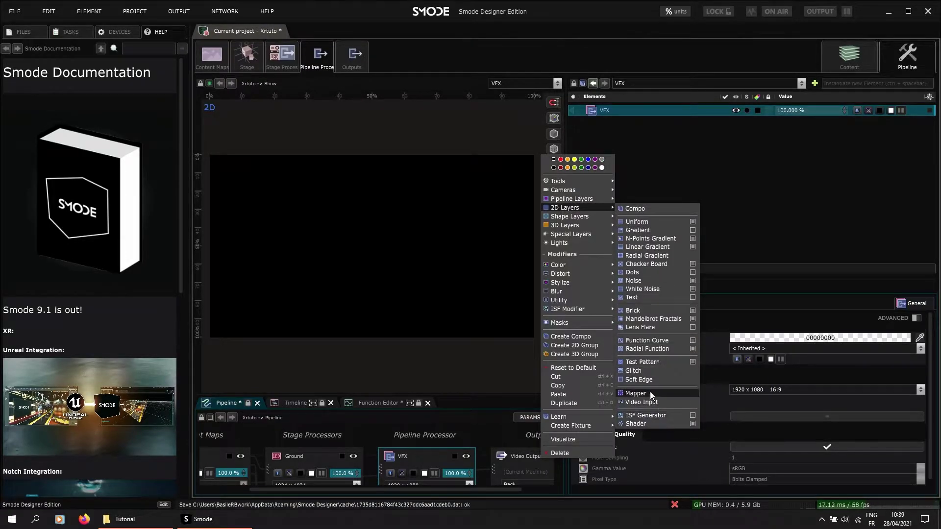
pyautogui.click(663, 402)
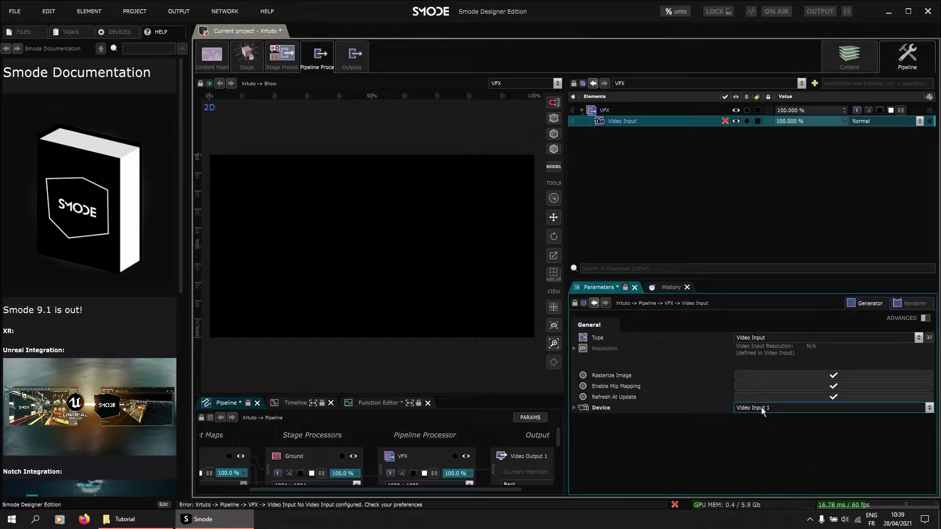
# Step: Add a Compo to the VFX processor and rename it Extended
pyautogui.rightClick(614, 153)
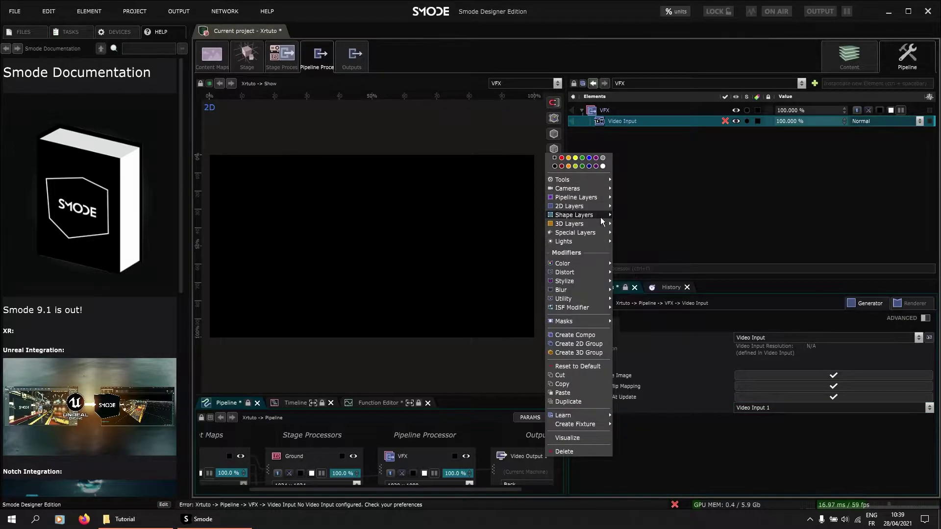
pyautogui.moveTo(572, 208)
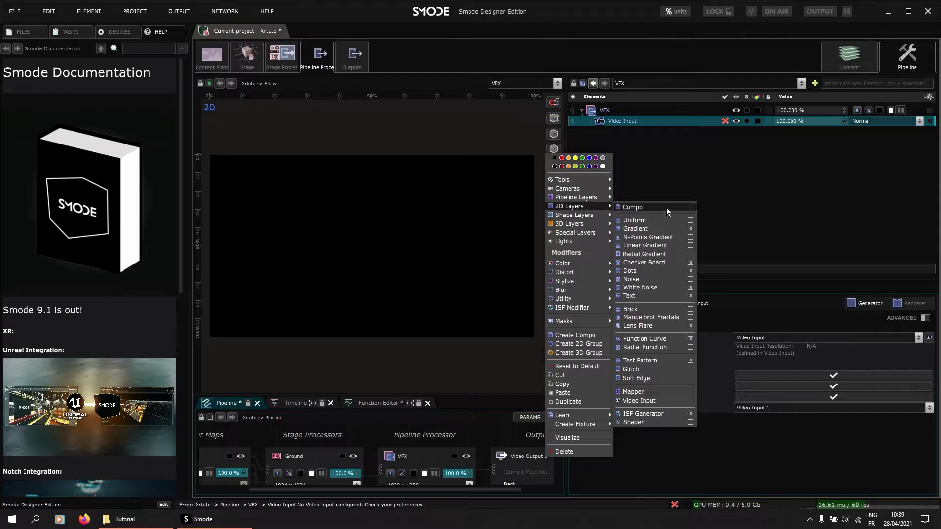
pyautogui.click(652, 208)
pyautogui.doubleClick(621, 131)
pyautogui.write('Exten')
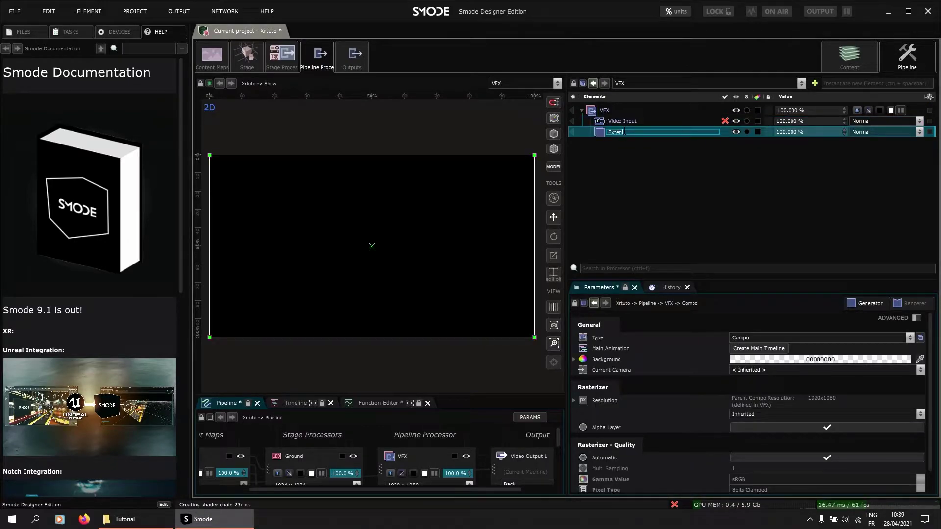
pyautogui.write('ded')
pyautogui.press('Return')
# Step: Add the Back pipeline layer inside the Extended compo and set its renderer type to Unproject 3d
pyautogui.rightClick(620, 132)
pyautogui.moveTo(509, 164)
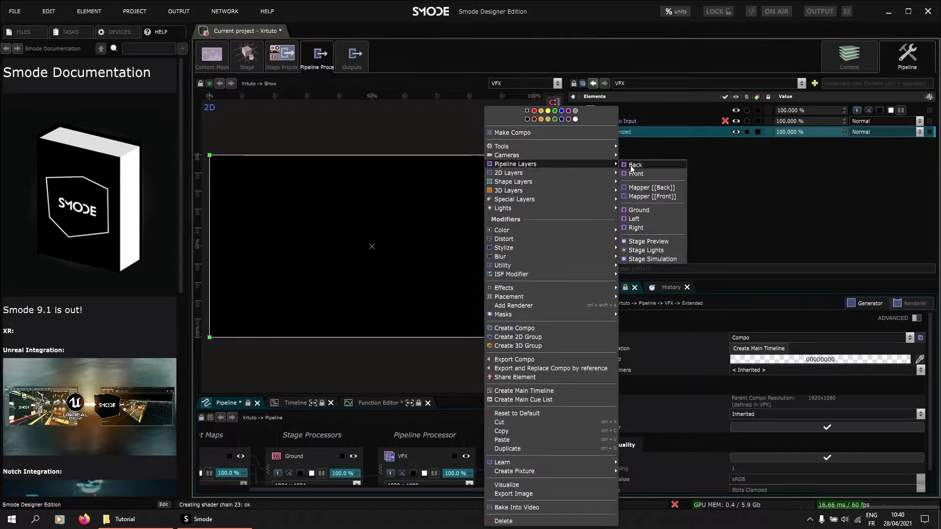
pyautogui.click(646, 165)
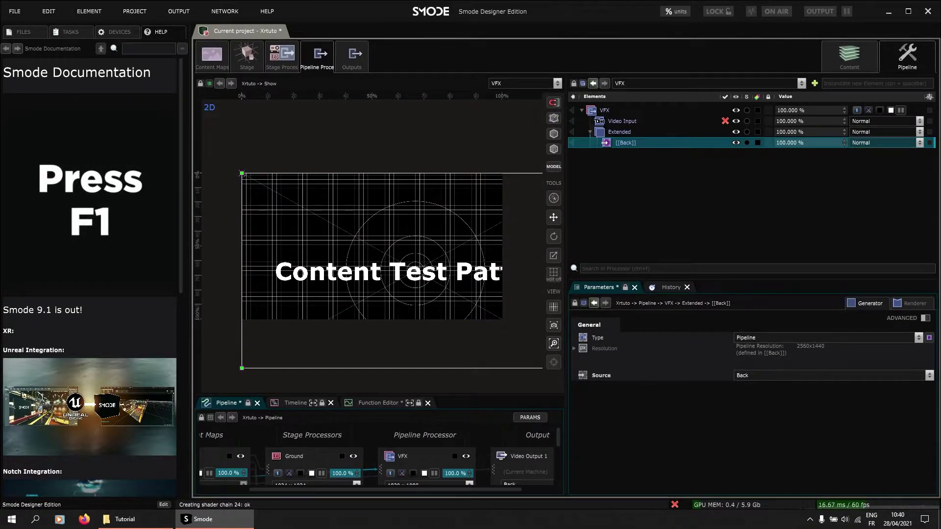
pyautogui.click(911, 304)
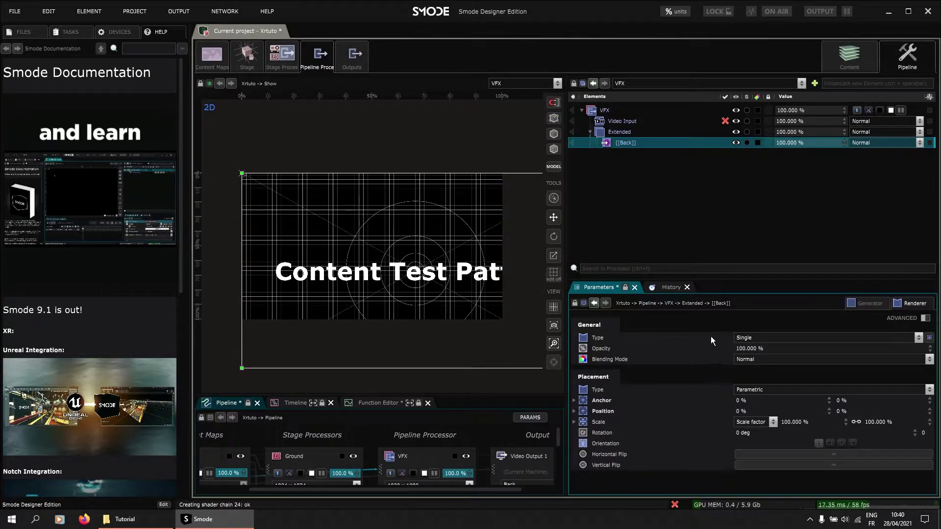
pyautogui.click(776, 337)
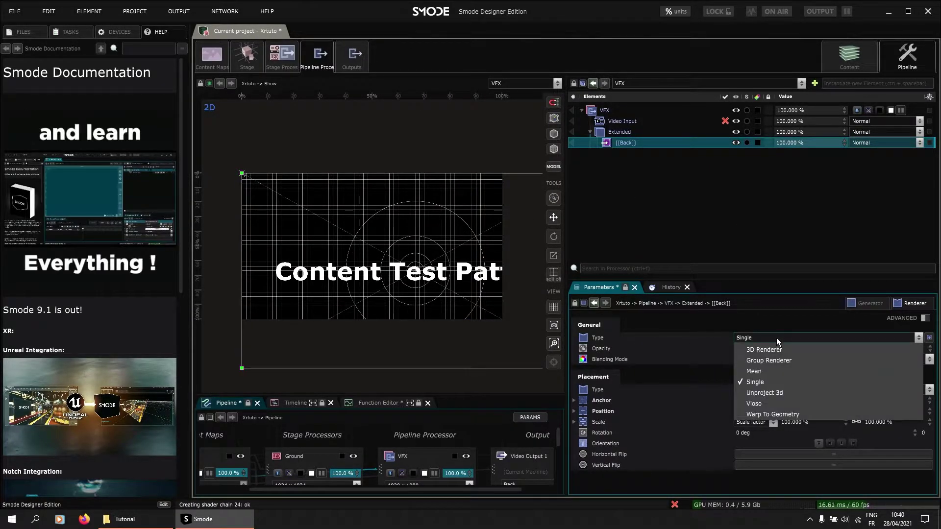
pyautogui.click(759, 392)
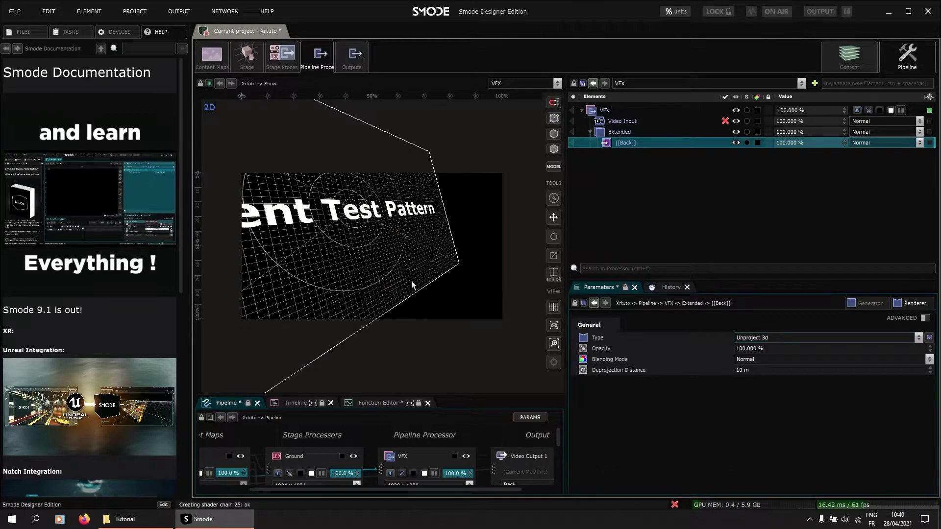
# Step: Show the Extended compo in a 3D perspective view and examine how the Back layer is unprojected
pyautogui.scroll(-1, 378, 226)
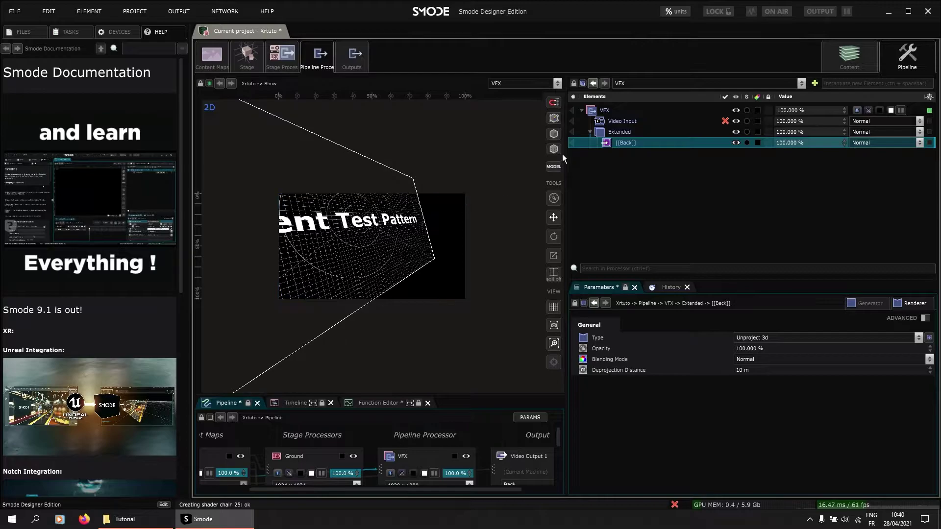
pyautogui.click(573, 132)
pyautogui.click(555, 84)
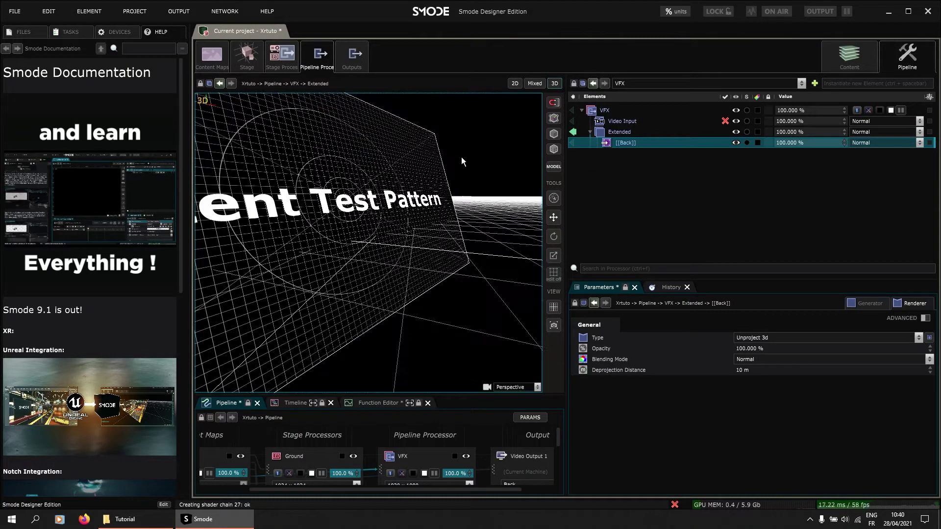
pyautogui.scroll(6, 378, 306)
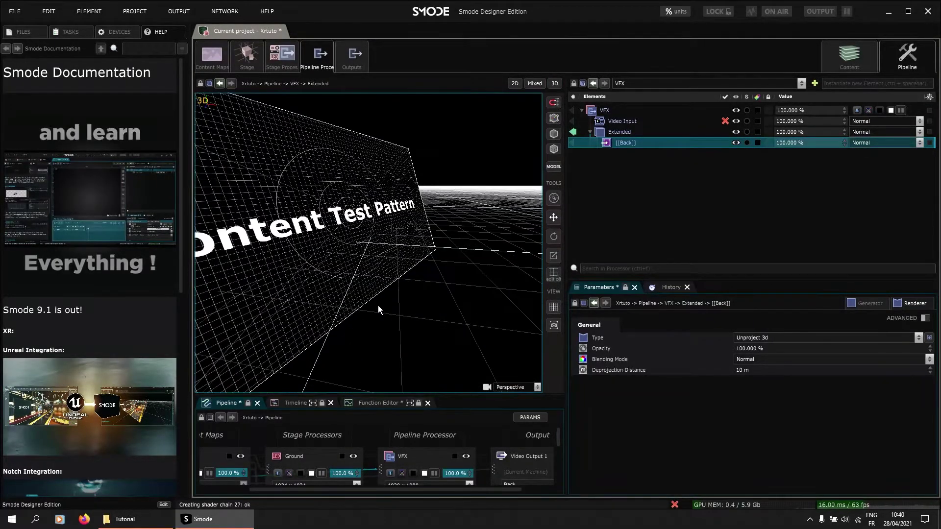
pyautogui.scroll(-2, 378, 306)
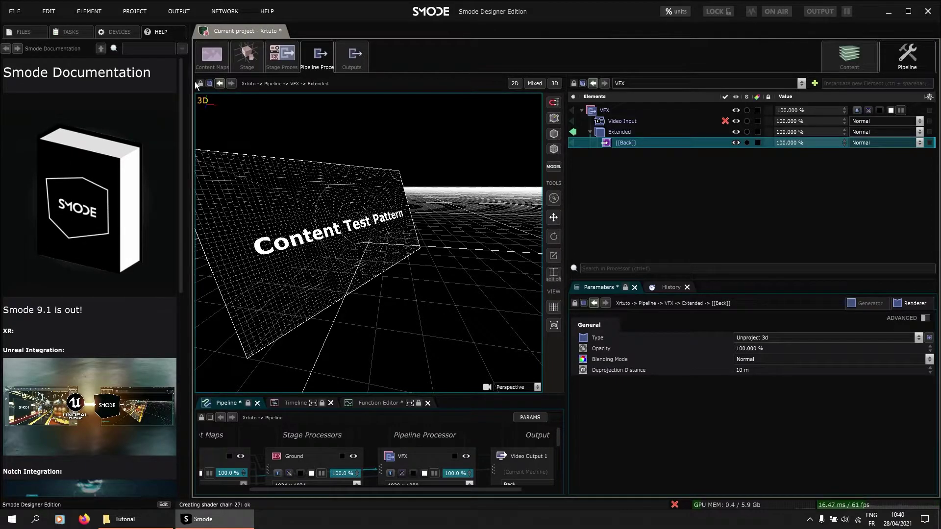
# Step: In the Stage, move the Tracker to about 6.18 m on X and 3.77 m on Y, then adjust its placement parameters
pyautogui.click(255, 57)
pyautogui.moveTo(832, 137); pyautogui.dragTo(803, 135)
pyautogui.click(679, 129)
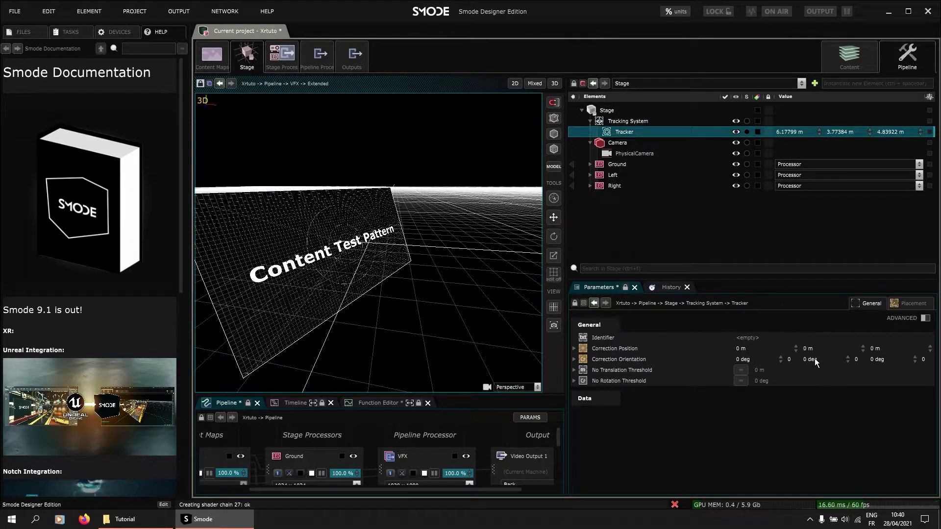
pyautogui.click(907, 303)
pyautogui.moveTo(823, 370); pyautogui.dragTo(822, 372)
# Step: Return the viewport to the VFX output and set the VFX processor's Current Camera to PhysicalCamera
pyautogui.click(318, 59)
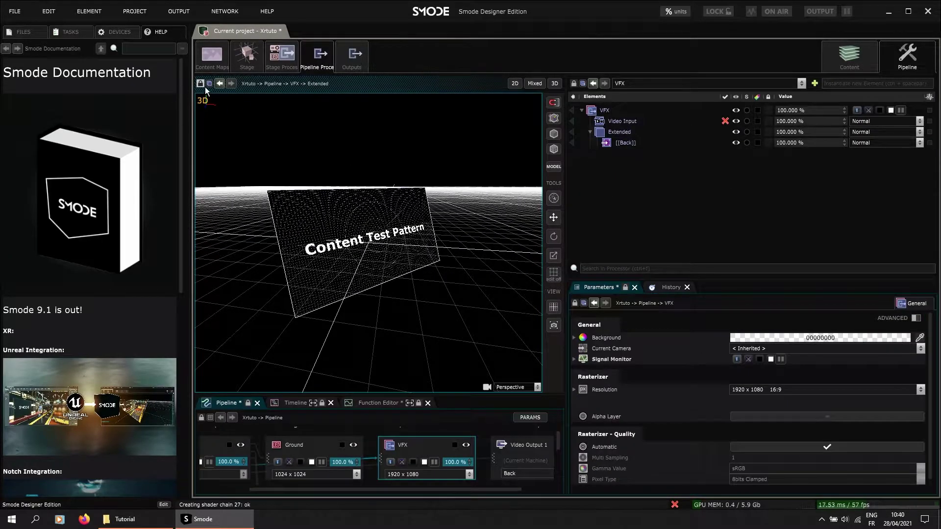
pyautogui.click(209, 83)
pyautogui.click(618, 132)
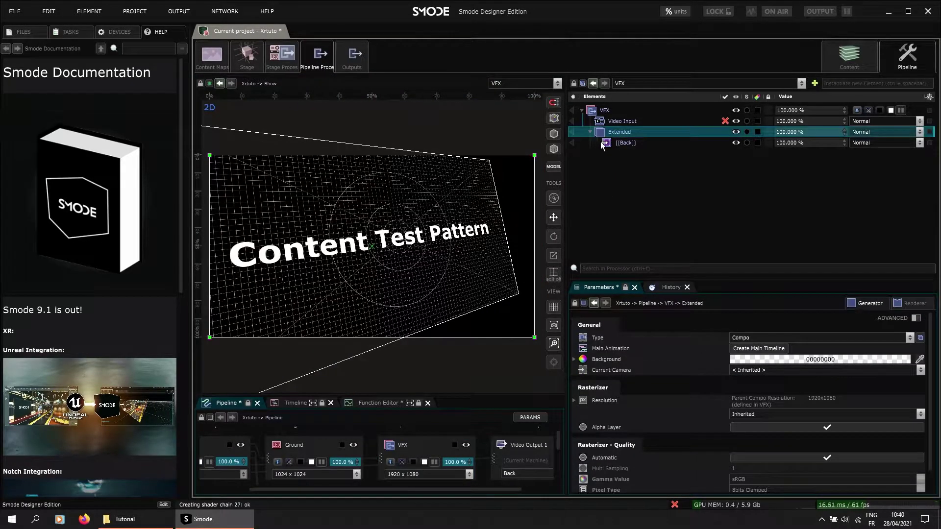
pyautogui.click(617, 111)
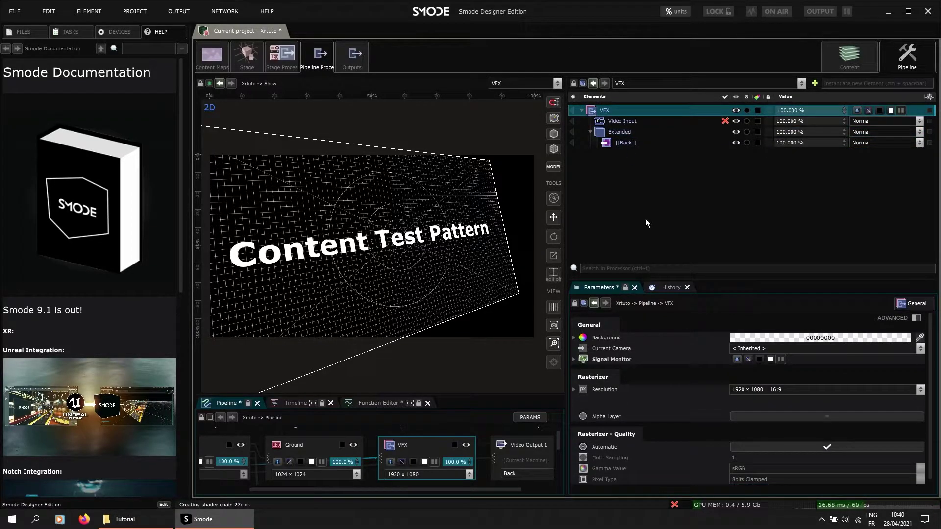
pyautogui.scroll(-1, 693, 387)
pyautogui.scroll(1, 774, 377)
pyautogui.click(786, 348)
pyautogui.click(780, 361)
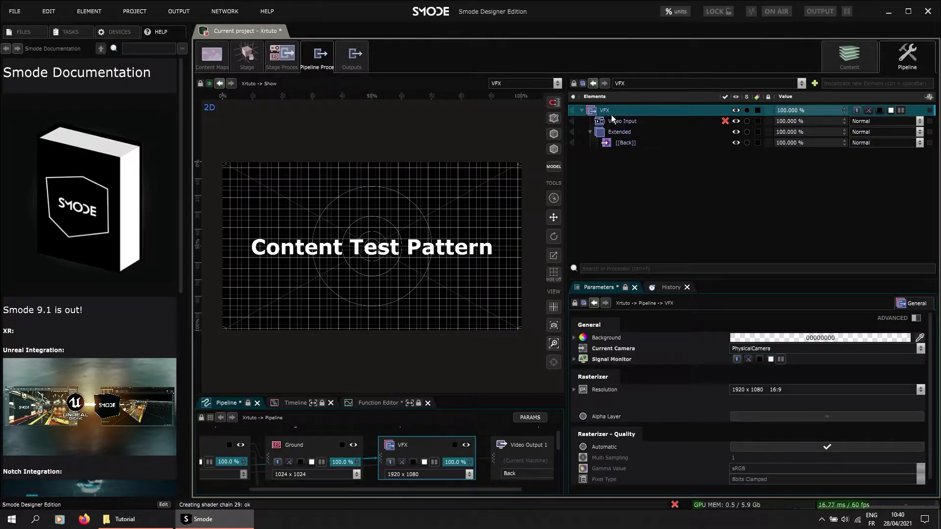
pyautogui.click(613, 133)
pyautogui.keyDown('ctrl'); pyautogui.click(623, 122); pyautogui.keyUp('ctrl')
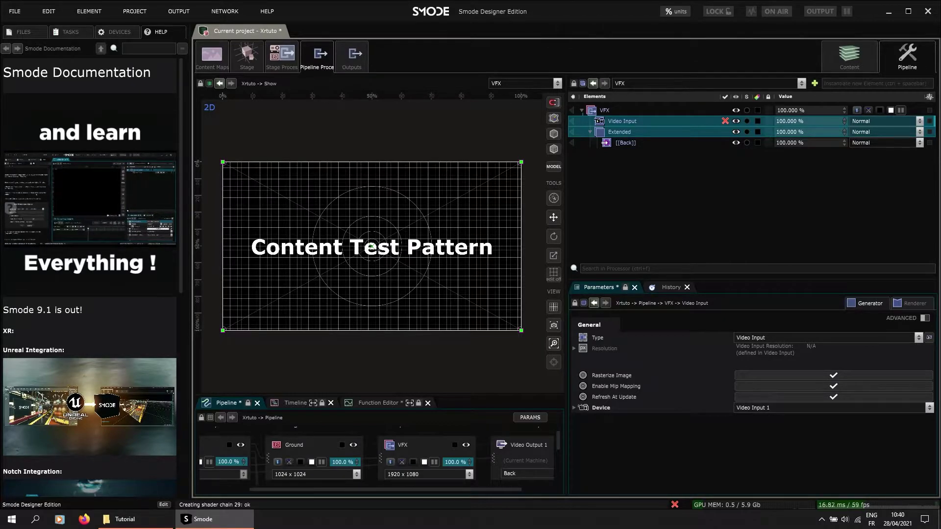
pyautogui.click(604, 131)
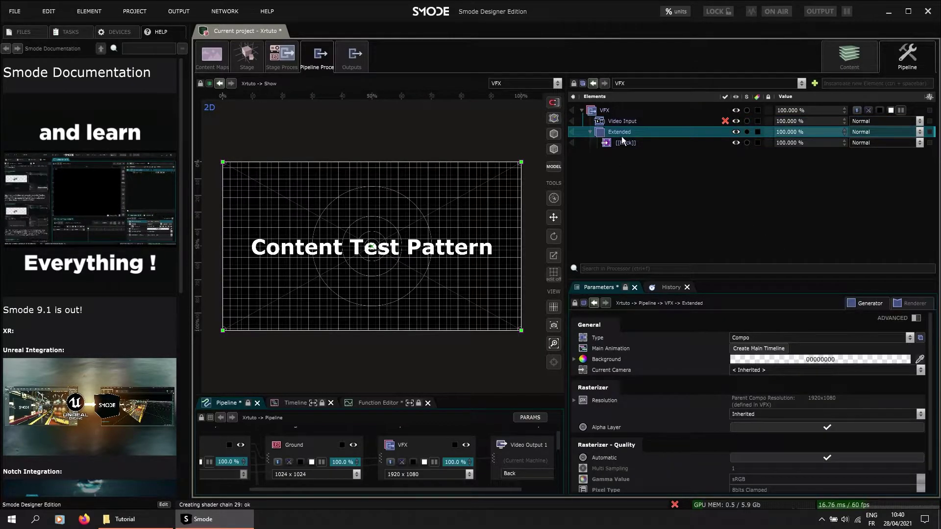
# Step: Add another Compo to the VFX processor, place it between Video Input and Extended, and rename it Preview
pyautogui.rightClick(612, 112)
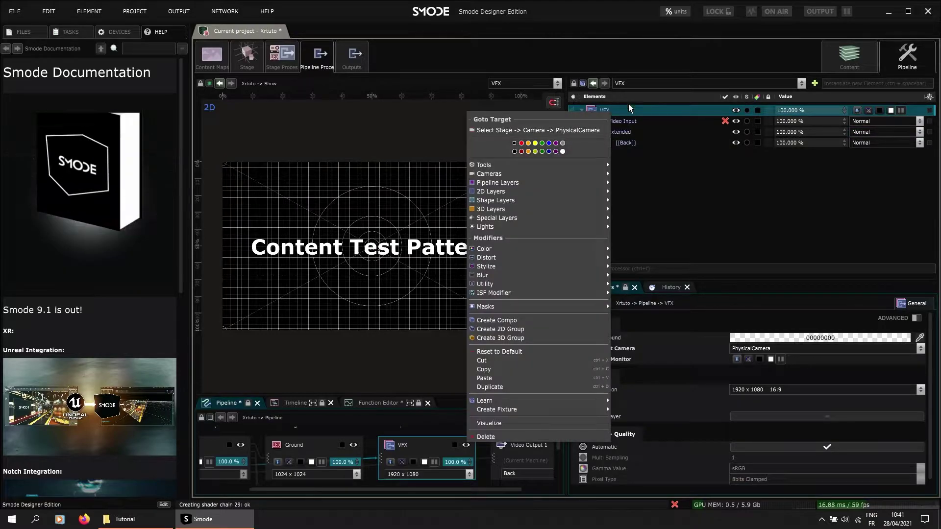
pyautogui.moveTo(519, 191)
pyautogui.click(631, 192)
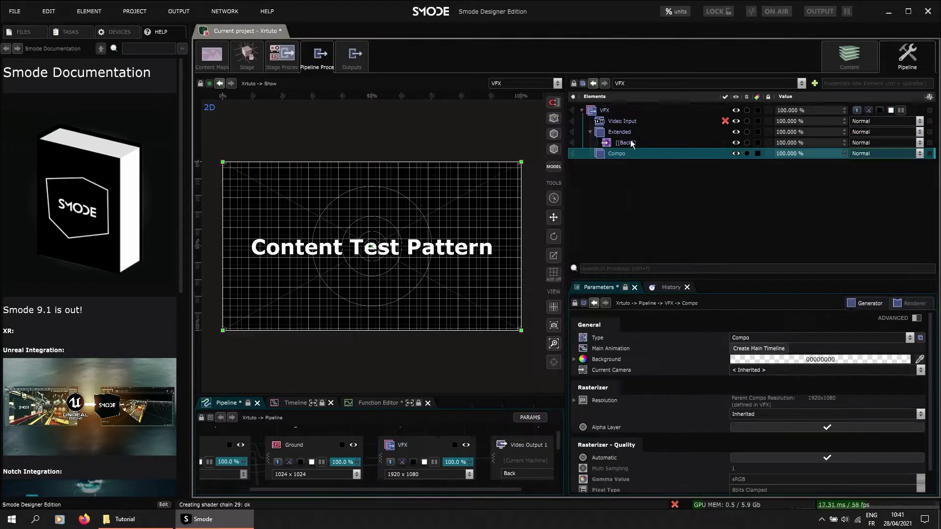
pyautogui.moveTo(634, 147); pyautogui.dragTo(663, 123)
pyautogui.doubleClick(629, 131)
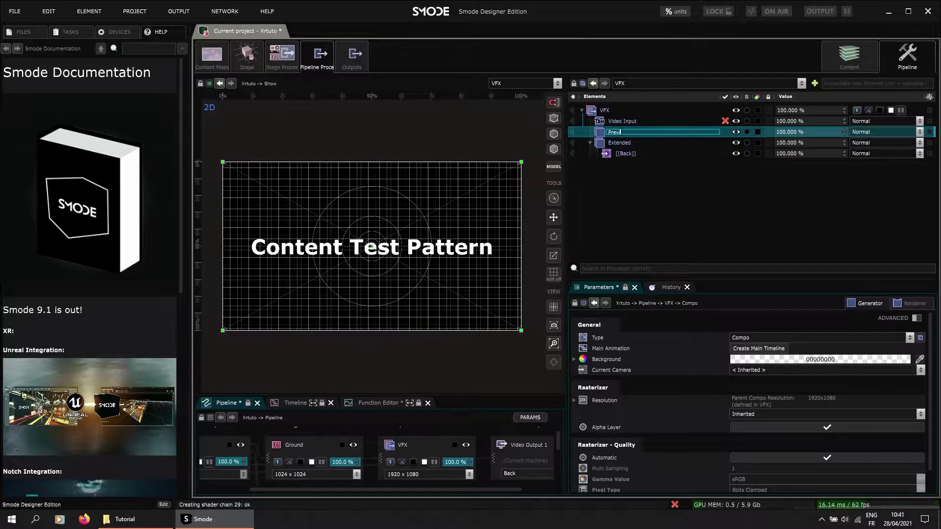
pyautogui.press('Return')
# Step: Add a Stage Preview pipeline layer inside the Preview compo
pyautogui.rightClick(627, 134)
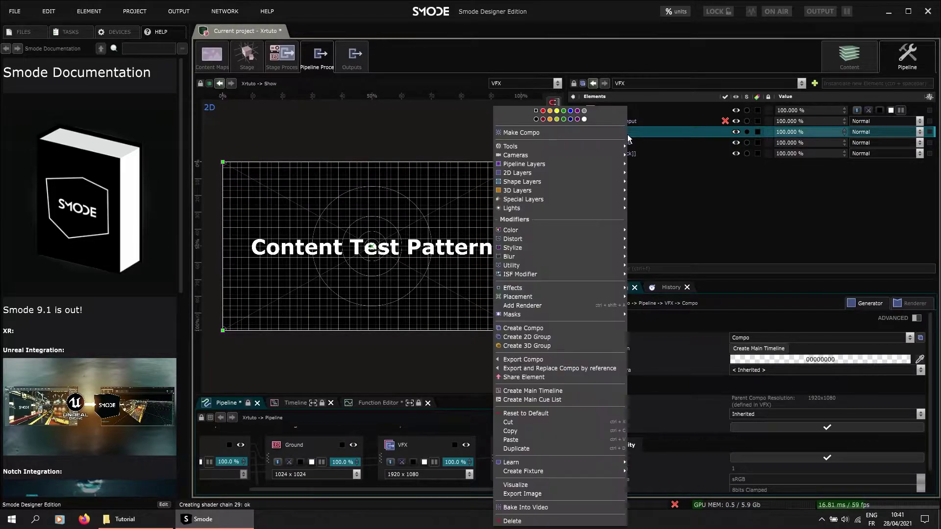
pyautogui.moveTo(518, 173)
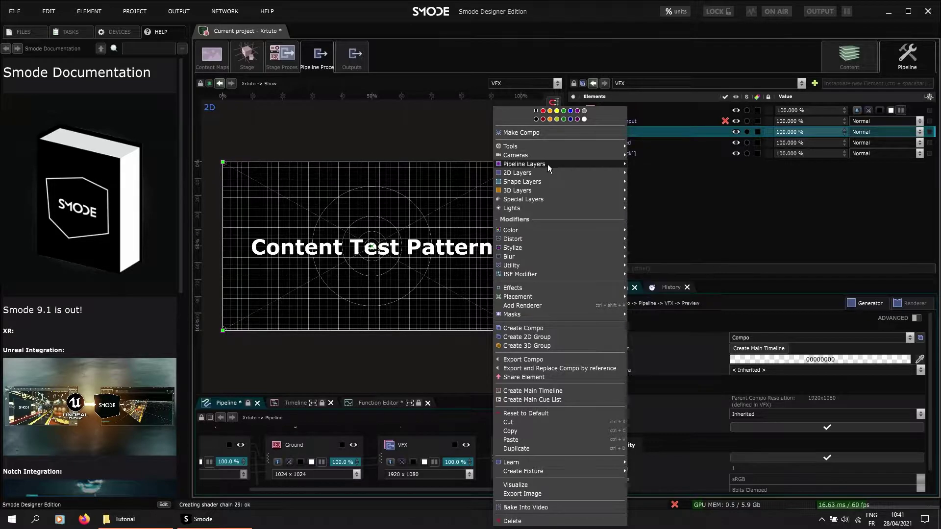
pyautogui.moveTo(546, 164)
pyautogui.click(657, 241)
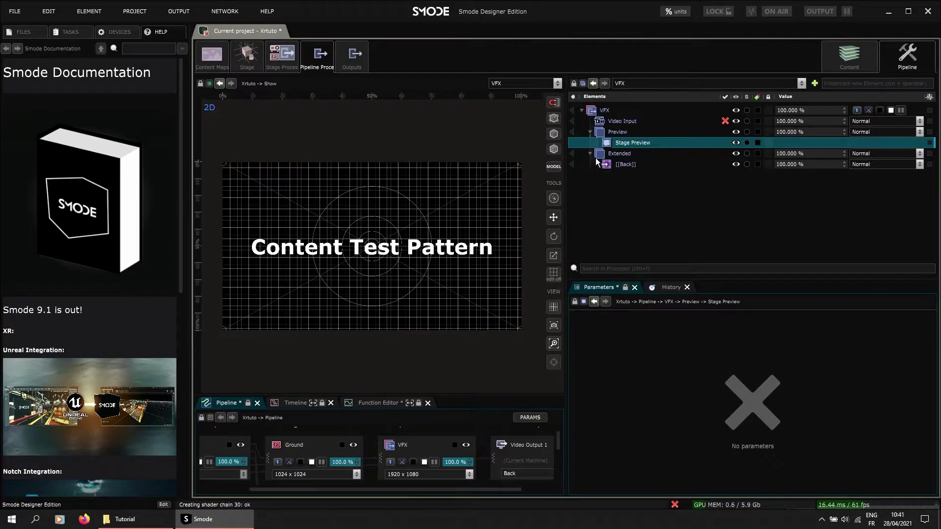
pyautogui.click(614, 151)
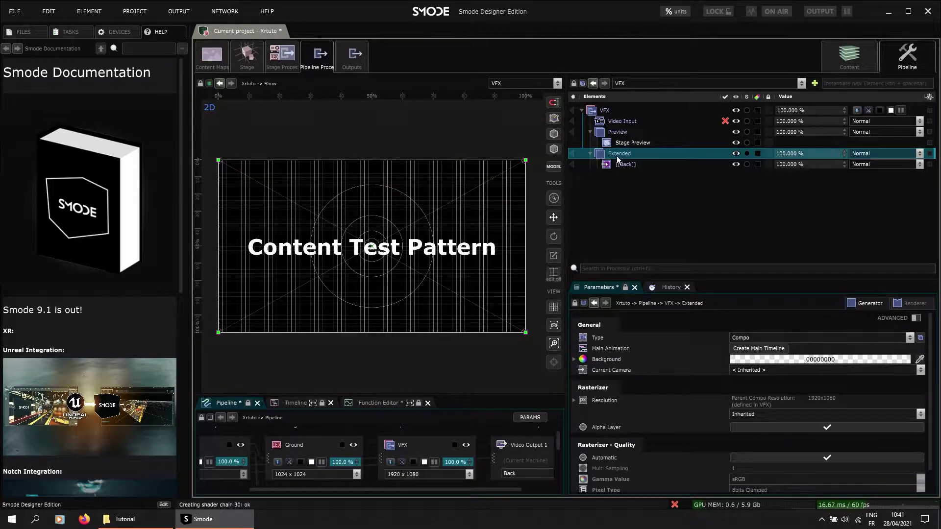
# Step: Collapse the Preview compo and add a Layer Mask to the Extended compo
pyautogui.click(623, 133)
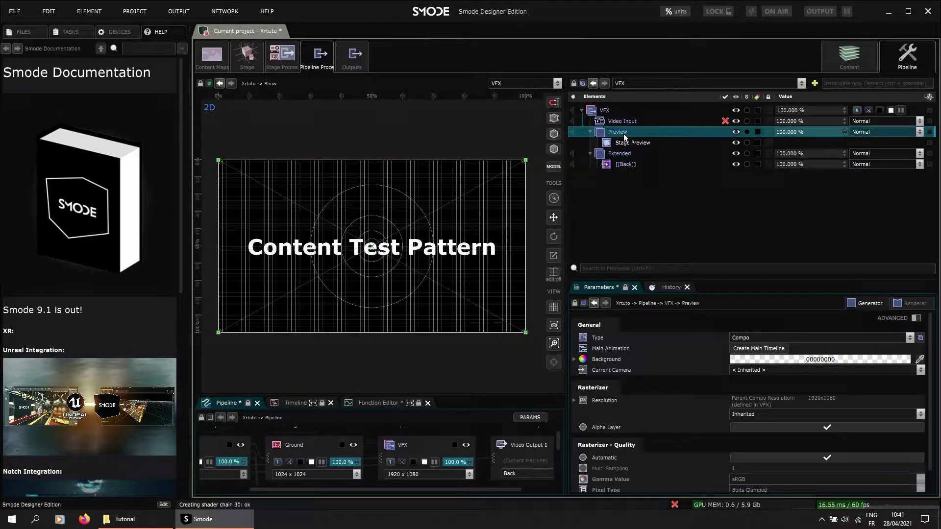
pyautogui.doubleClick(624, 133)
pyautogui.click(637, 143)
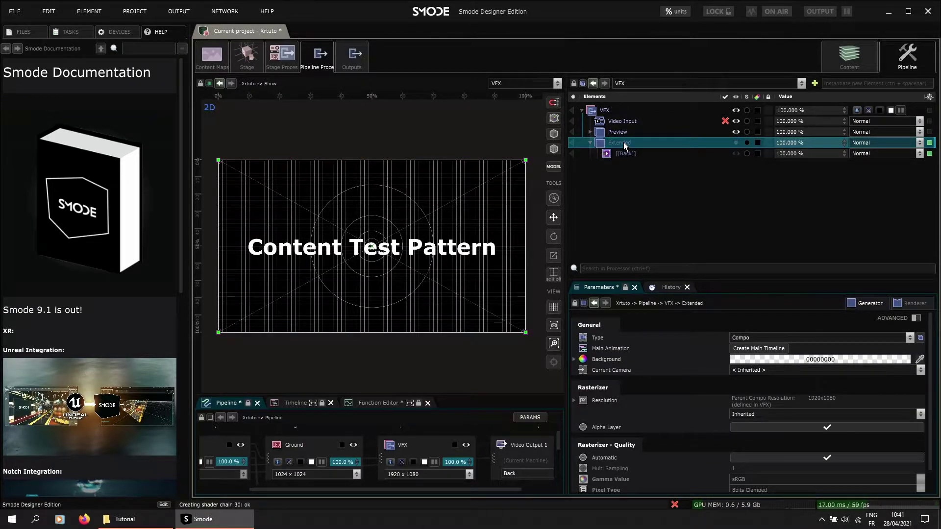
pyautogui.scroll(2, 384, 251)
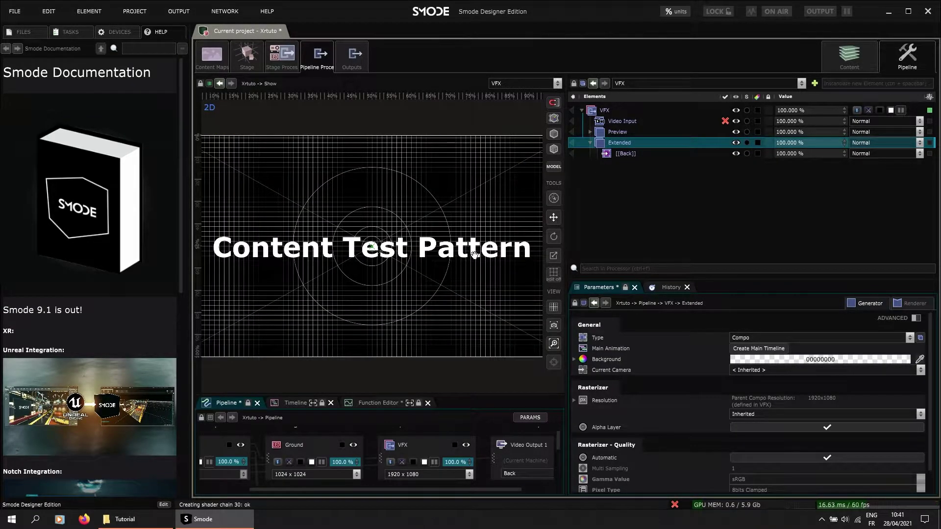
pyautogui.scroll(-2, 428, 222)
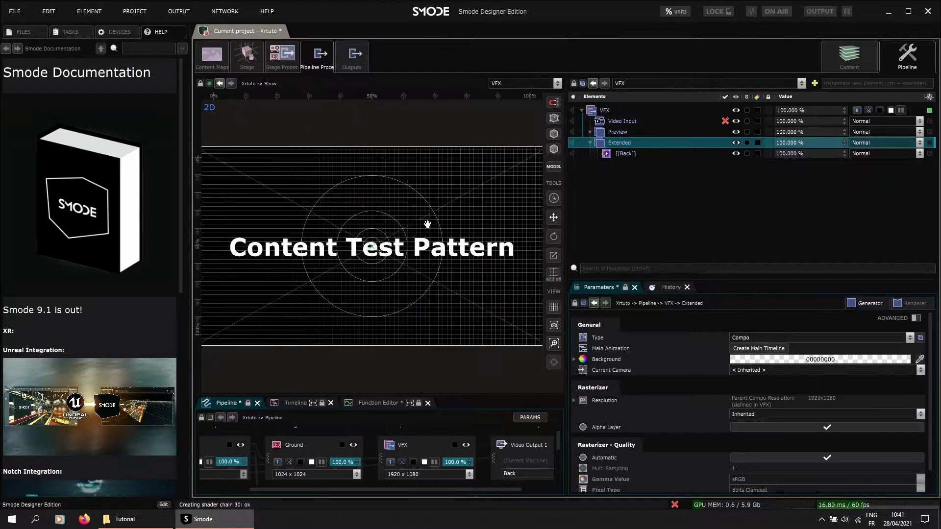
pyautogui.rightClick(618, 142)
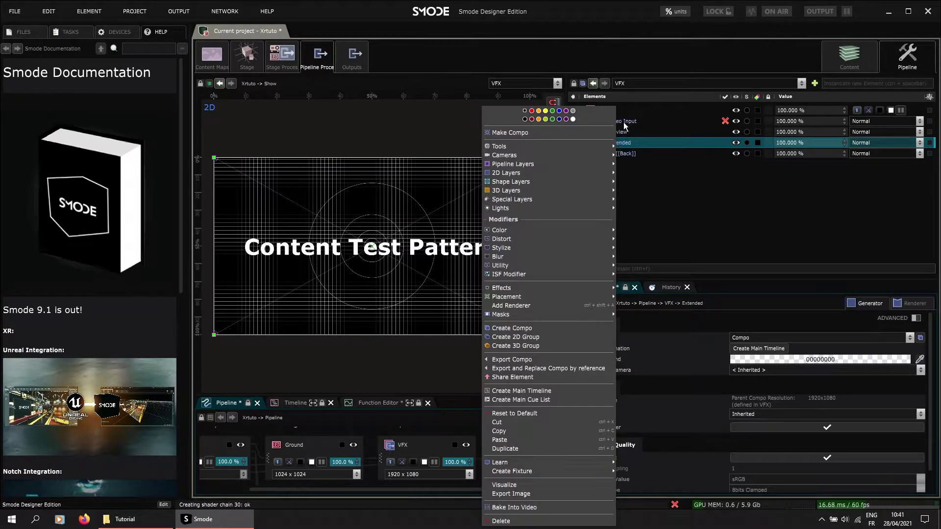
pyautogui.moveTo(510, 173)
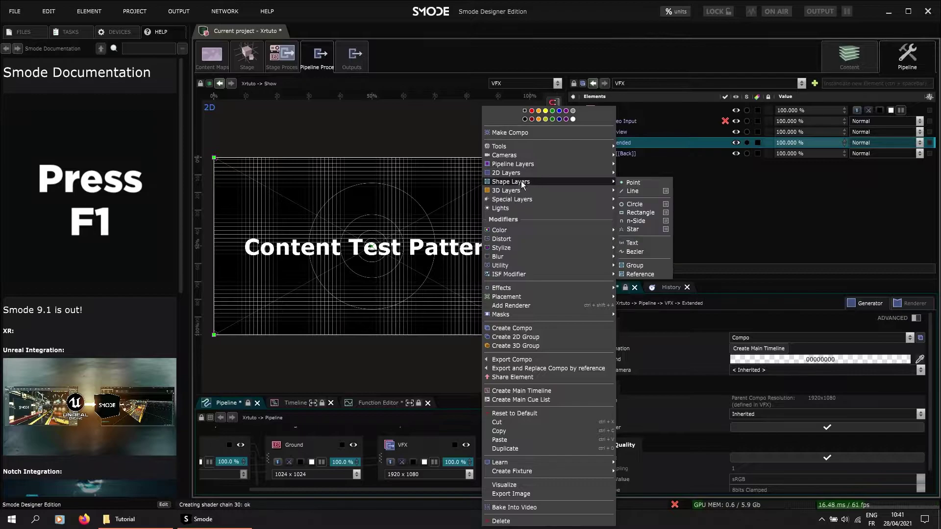
pyautogui.moveTo(610, 316)
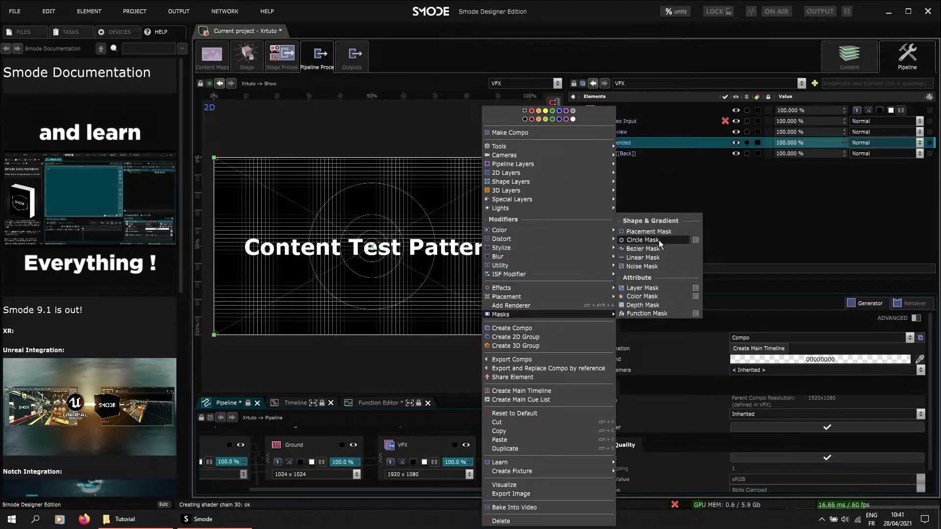
pyautogui.click(643, 289)
pyautogui.click(605, 175)
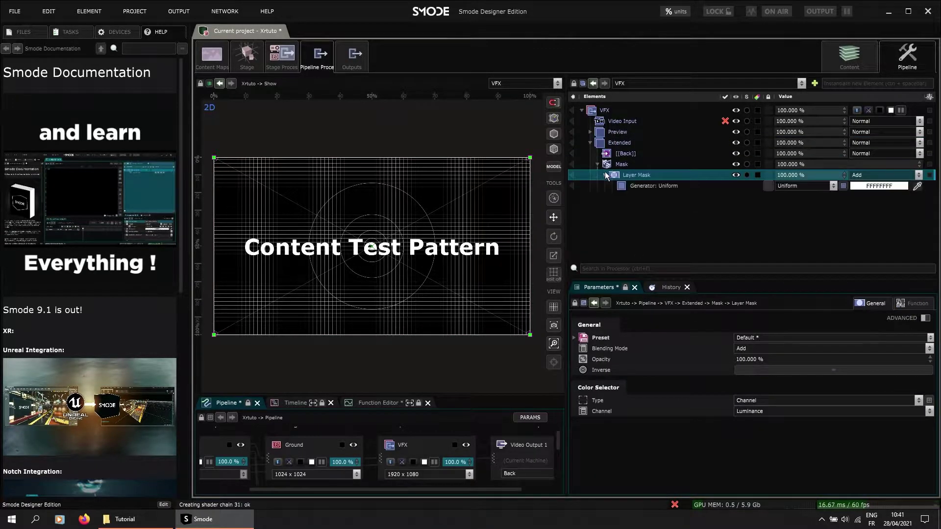
# Step: Change the Layer Mask's generator from Uniform to Compo and delete the Uniform layer inside it
pyautogui.click(642, 186)
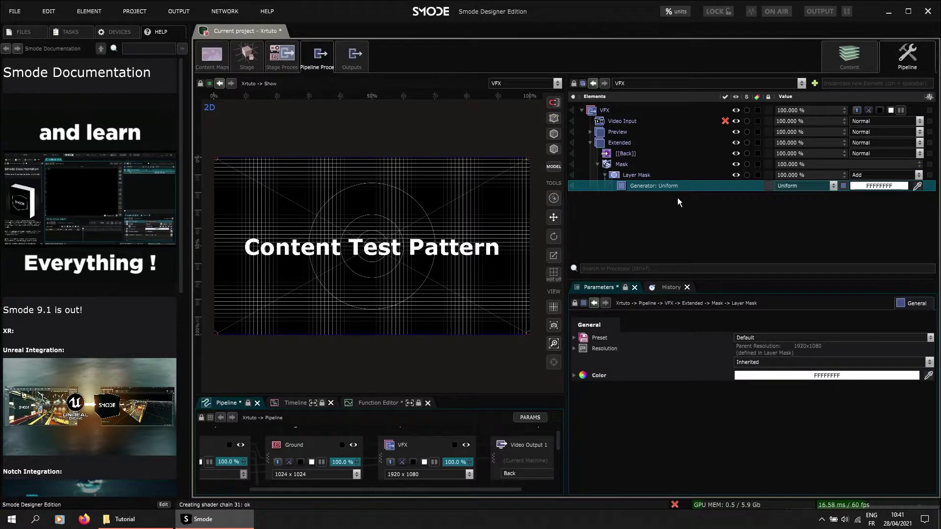
pyautogui.click(790, 185)
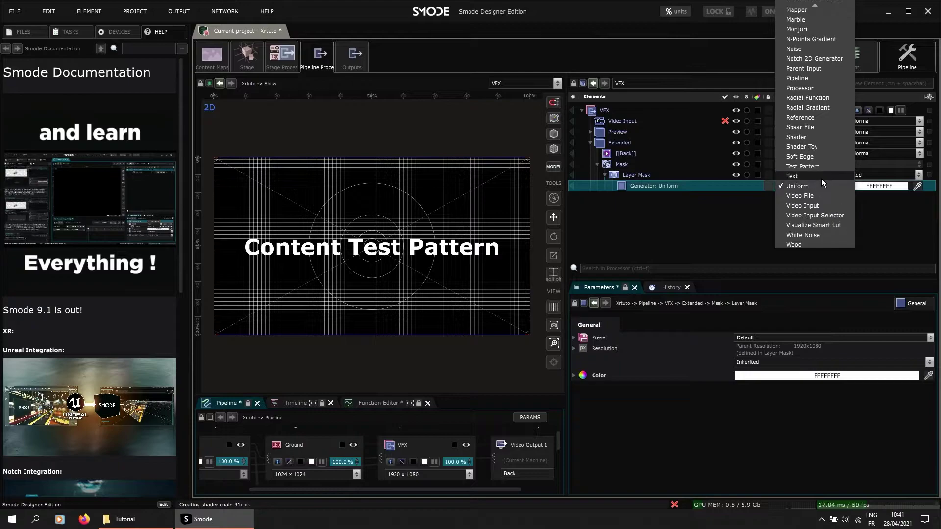
pyautogui.scroll(3, 822, 132)
pyautogui.scroll(3, 822, 128)
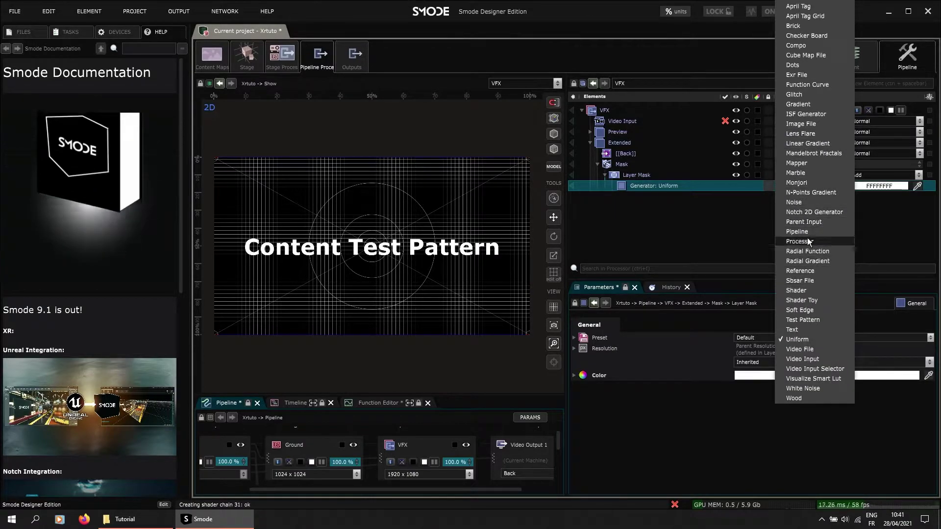
pyautogui.click(804, 46)
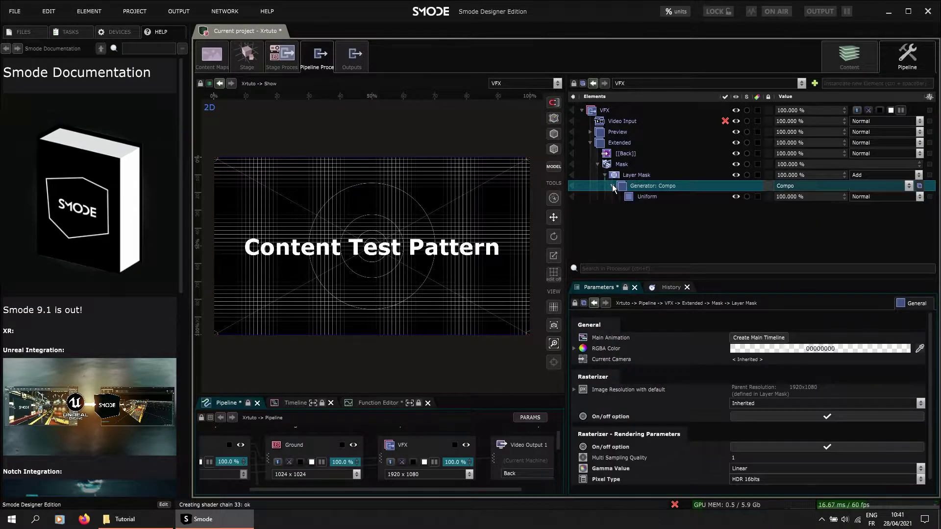
pyautogui.click(655, 196)
pyautogui.press('Delete')
pyautogui.press('Return')
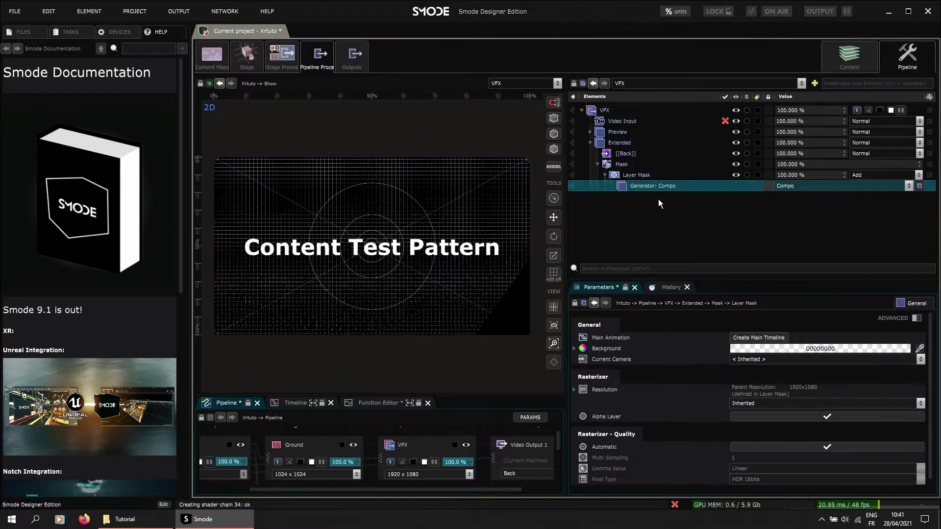
# Step: Add a Stage Display 3D layer to the mask's generator compo and set its Display to Ground
pyautogui.rightClick(645, 186)
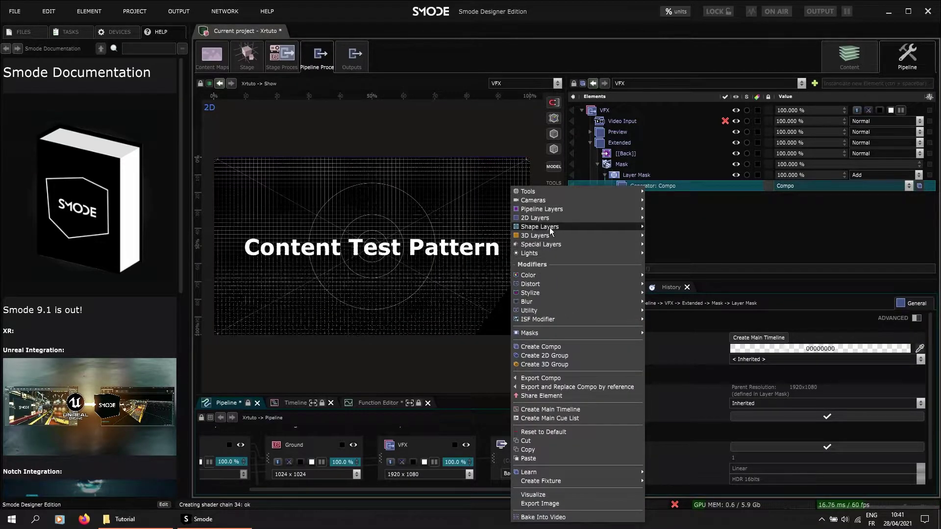
pyautogui.moveTo(549, 218)
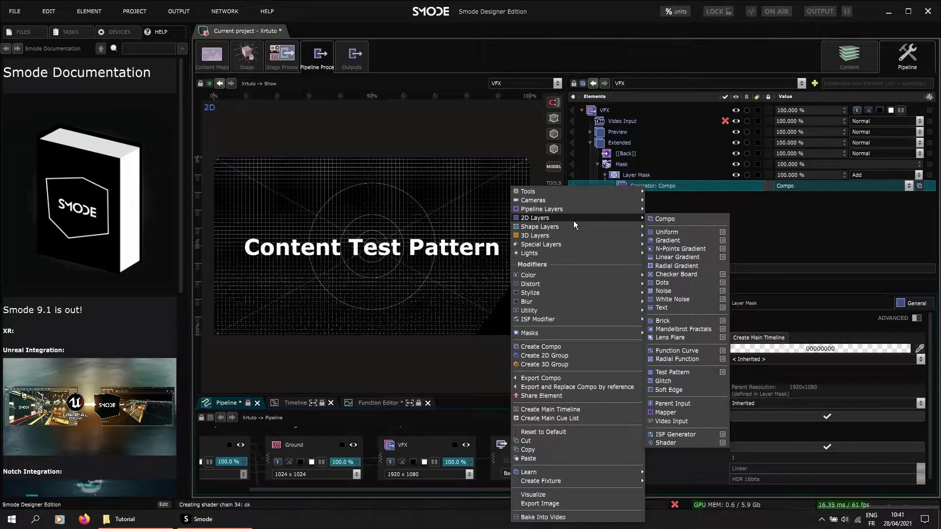
pyautogui.moveTo(549, 240)
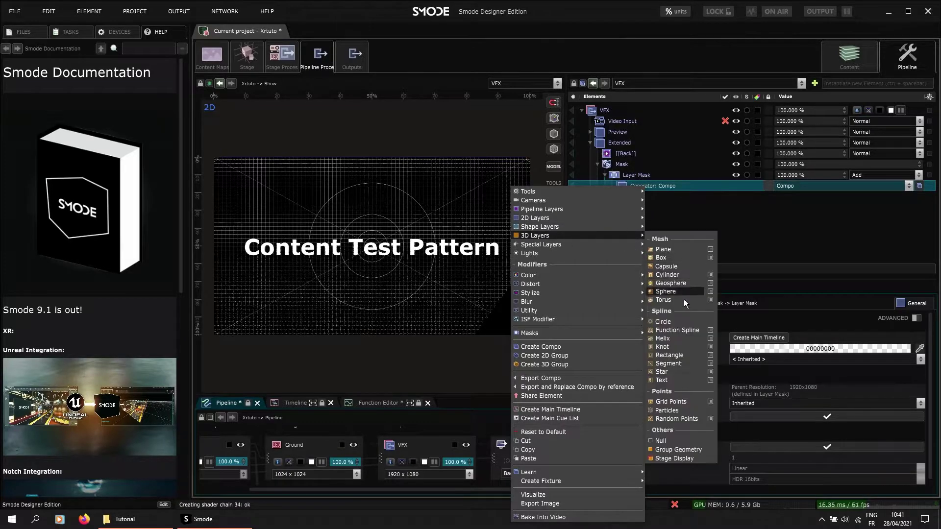
pyautogui.click(676, 458)
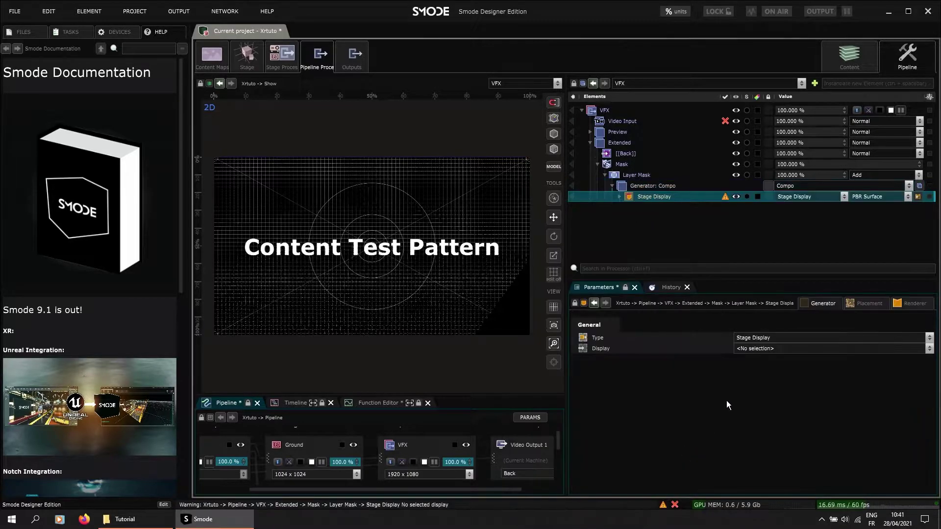
pyautogui.click(765, 349)
pyautogui.click(757, 360)
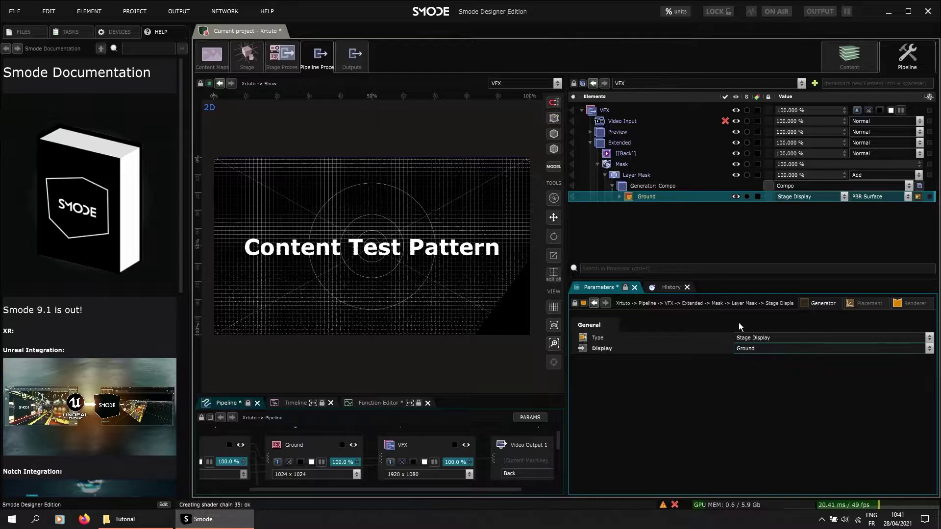
# Step: Visualize the Layer Mask in the viewport and change the Ground layer's renderer to Auto Illuminate Surface
pyautogui.click(620, 197)
pyautogui.click(640, 186)
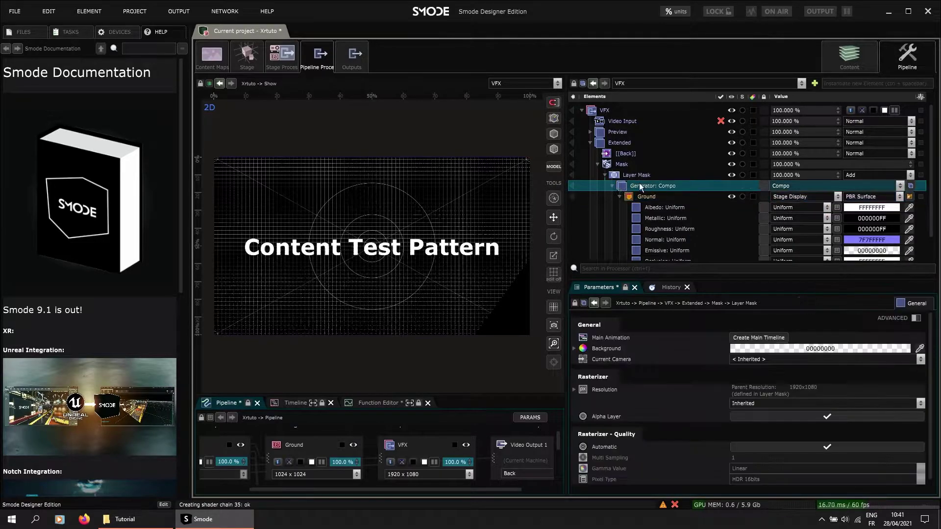
pyautogui.click(571, 184)
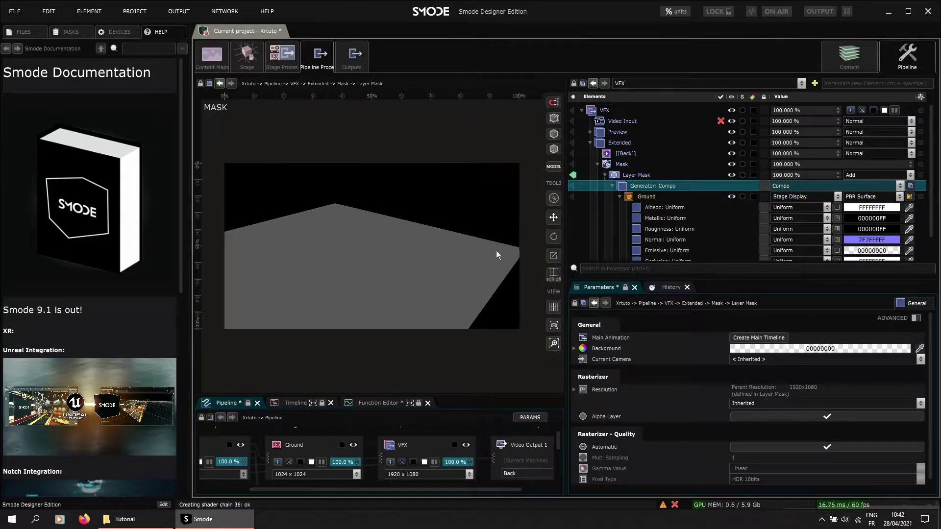
pyautogui.click(660, 198)
pyautogui.click(871, 199)
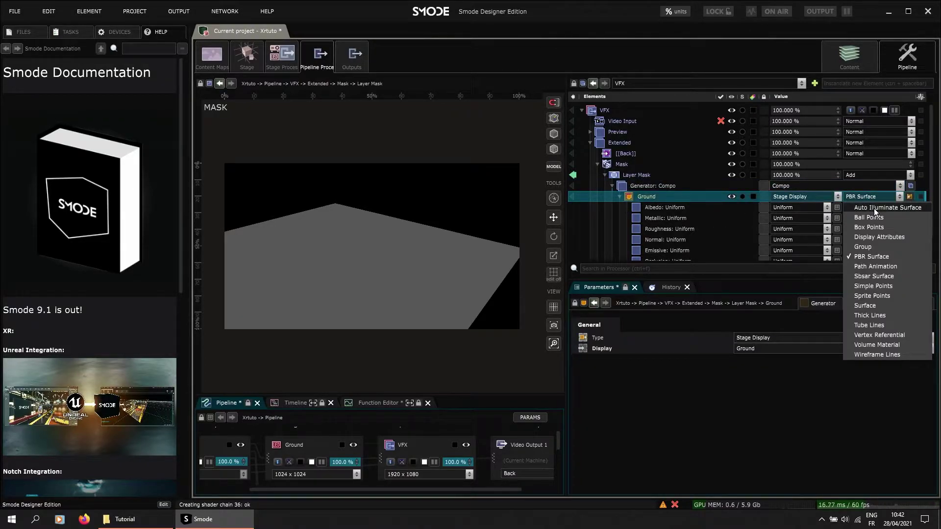
pyautogui.click(874, 207)
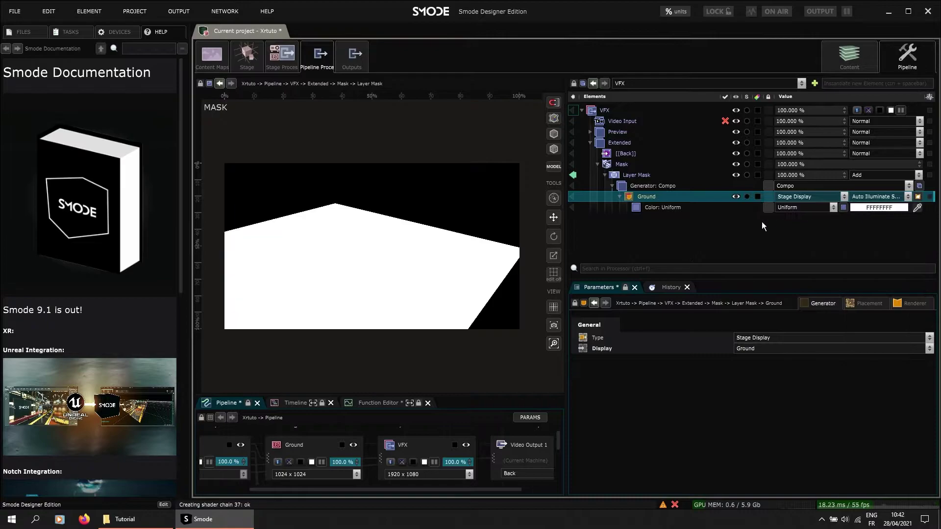
# Step: Enable Inverse on the Layer Mask of the Extended compo
pyautogui.click(652, 207)
pyautogui.click(652, 200)
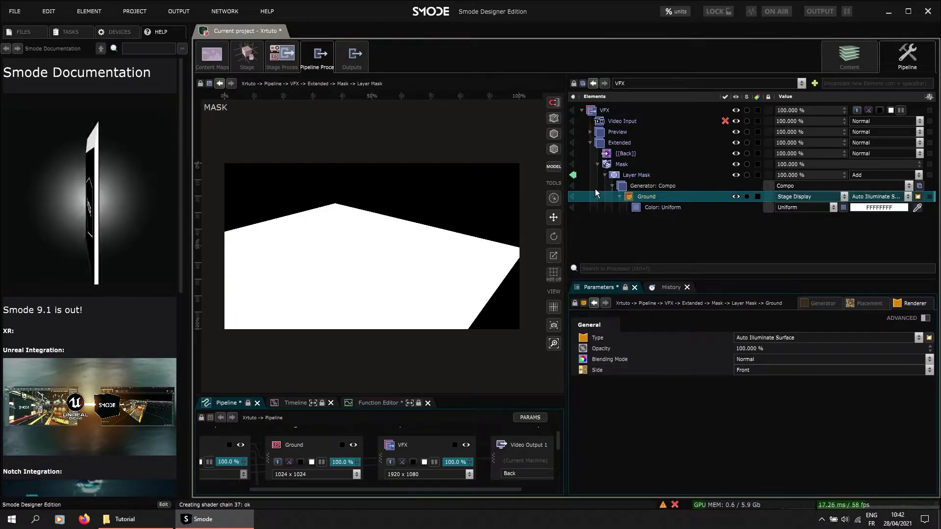
pyautogui.click(647, 175)
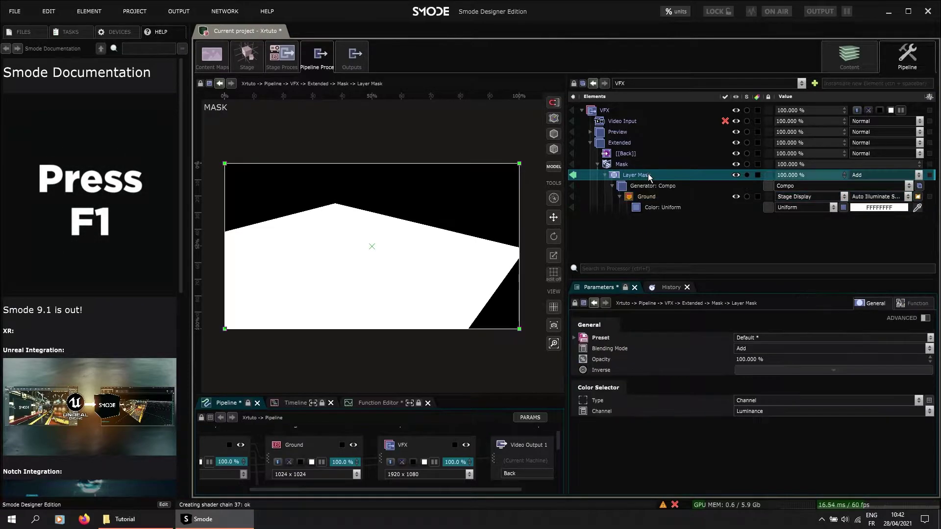
pyautogui.click(772, 370)
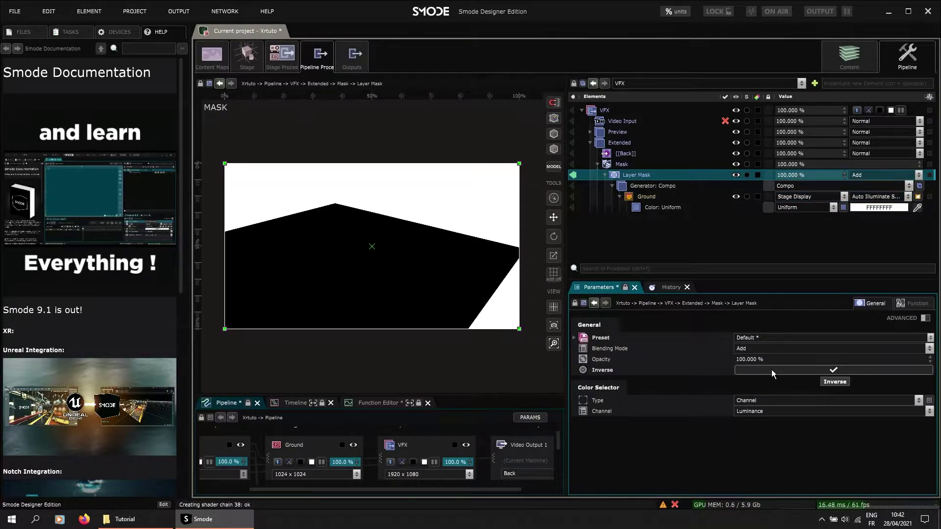
# Step: Add a Placement Mask to the Ground layer's Color: Uniform generator, select it, and visualize the Layer Mask again
pyautogui.click(659, 206)
pyautogui.rightClick(657, 207)
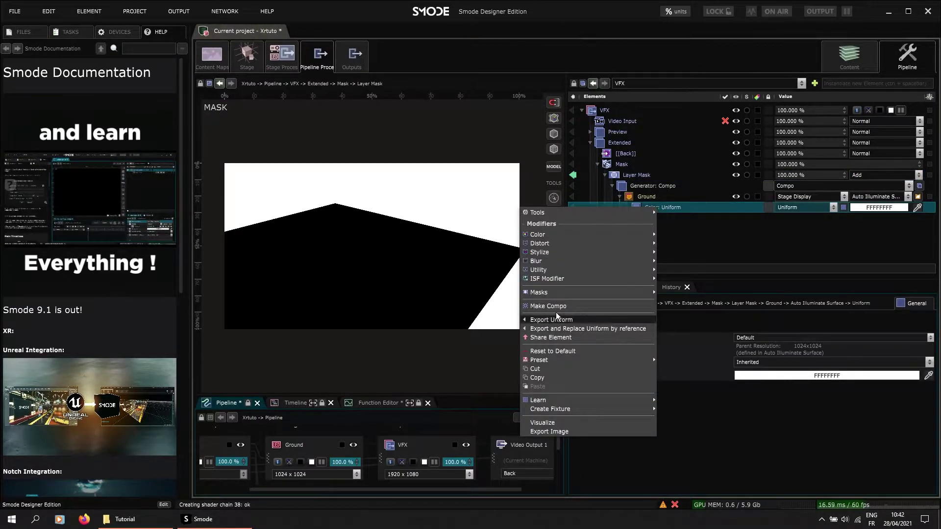
pyautogui.moveTo(583, 293)
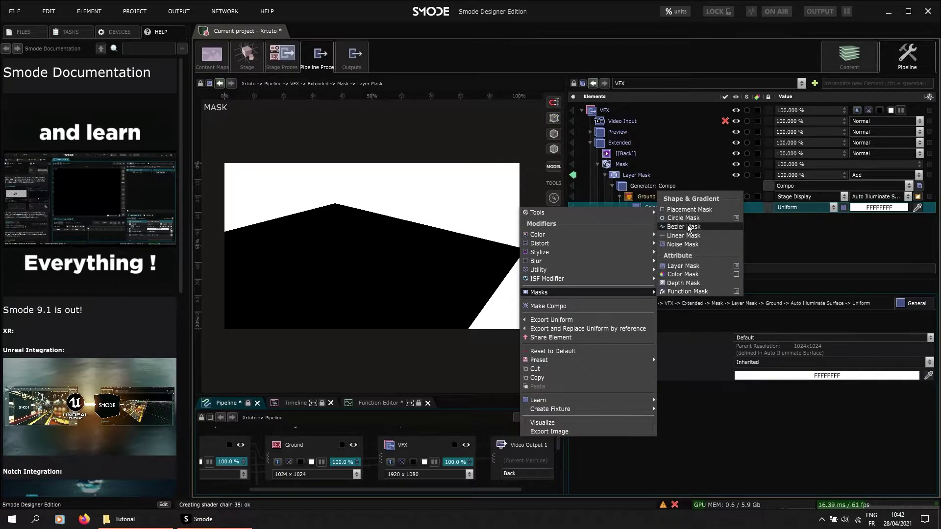
pyautogui.click(684, 210)
pyautogui.click(655, 207)
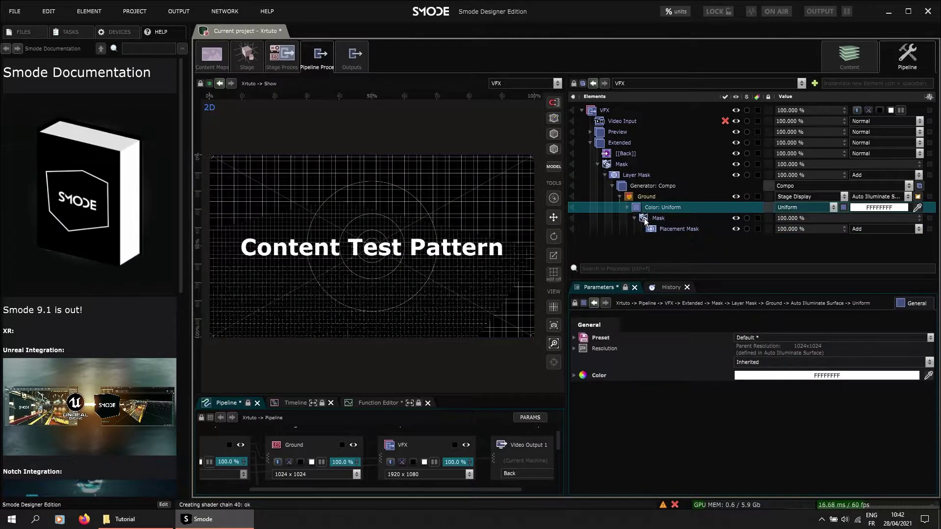
pyautogui.click(573, 207)
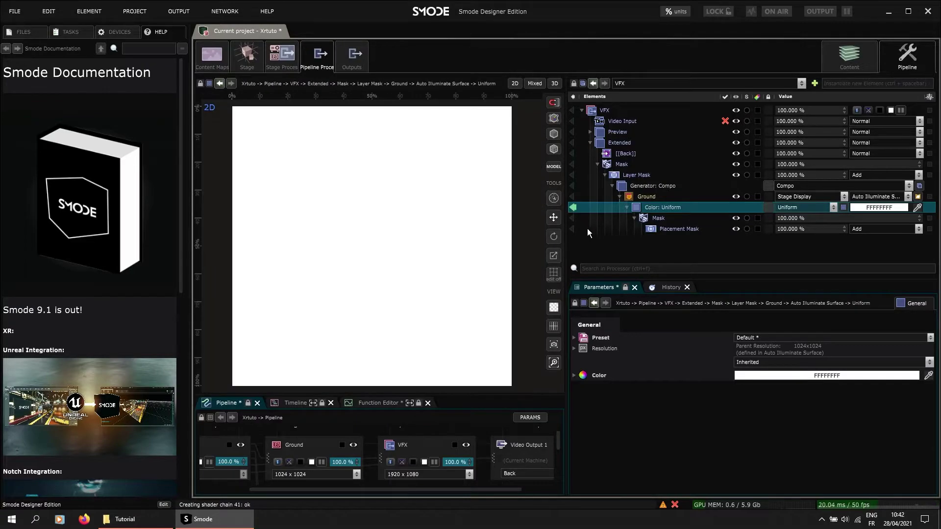
pyautogui.click(681, 229)
pyautogui.click(572, 175)
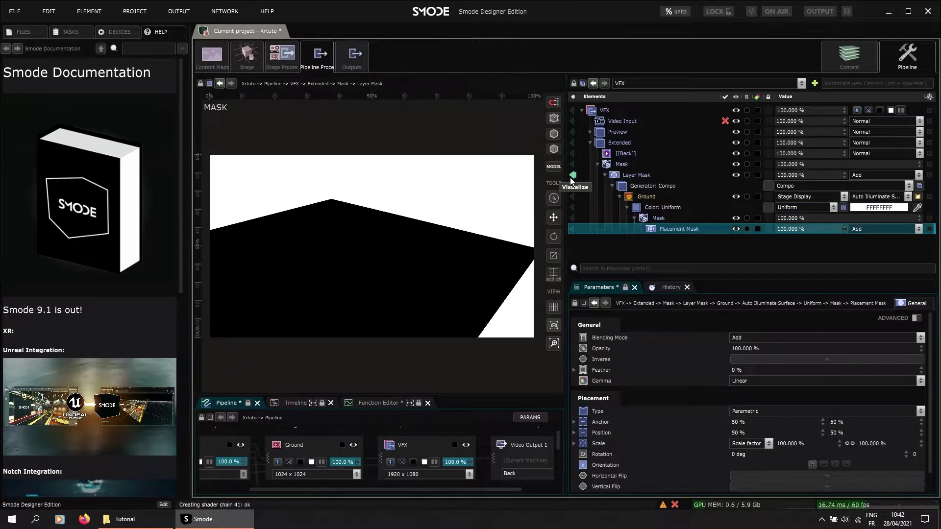
# Step: Unlink the Placement Mask's feather sides with Link set to None, and set Right feather to 20 % and Bottom feather to 39 %
pyautogui.scroll(-1, 702, 410)
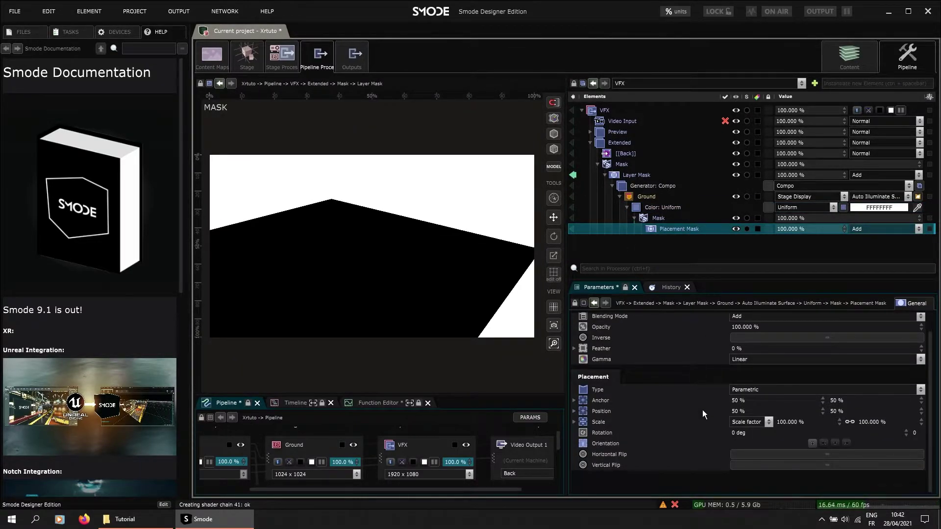
pyautogui.click(582, 351)
pyautogui.click(743, 360)
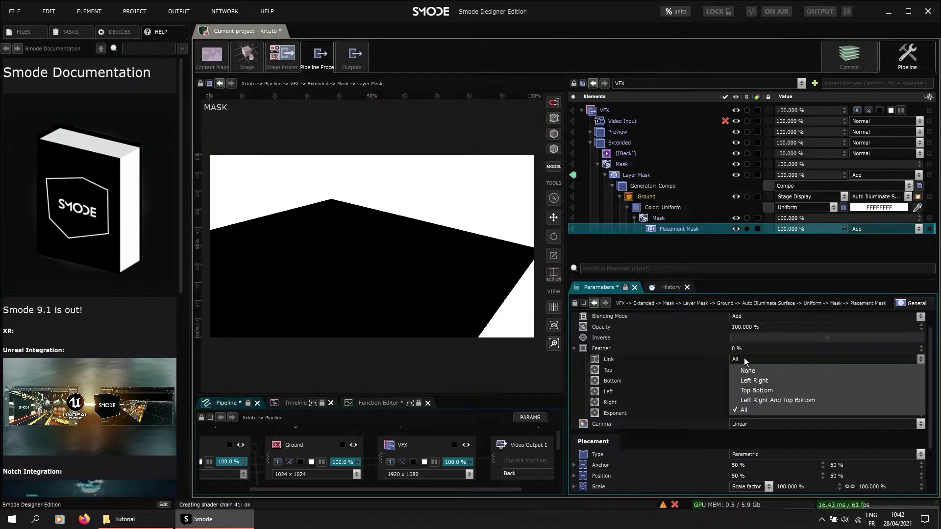
pyautogui.click(766, 372)
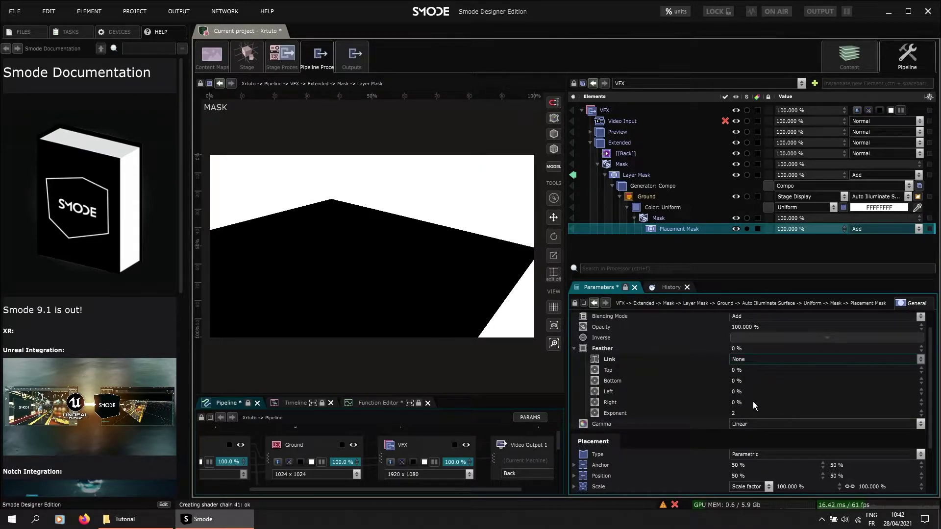
pyautogui.click(746, 392)
pyautogui.moveTo(752, 402); pyautogui.dragTo(729, 378)
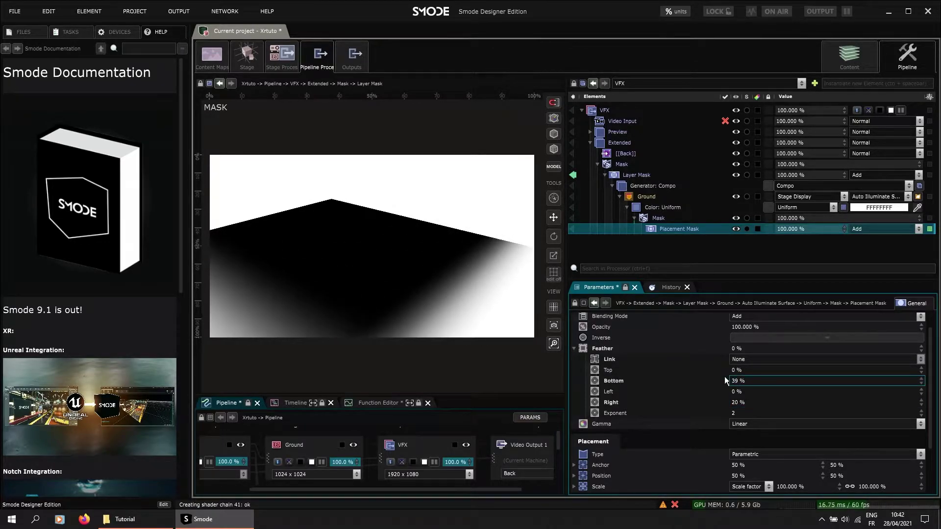
# Step: Expose the Placement Mask's Bottom feather as a Clamped Vertical Canvas Value on the Extended compo and rename the parameter Feather
pyautogui.rightClick(625, 378)
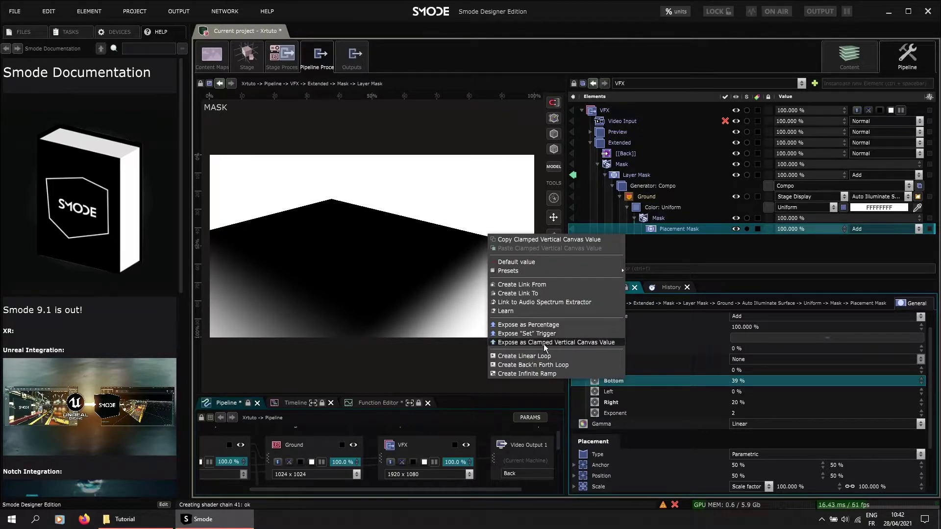
pyautogui.click(545, 343)
pyautogui.moveTo(610, 125); pyautogui.dragTo(627, 162)
pyautogui.doubleClick(645, 163)
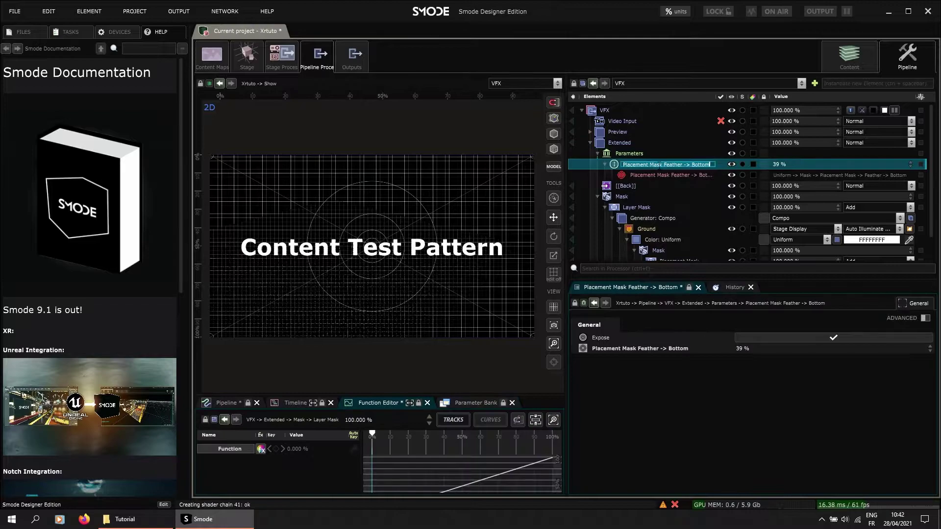
pyautogui.press('BackSpace')
pyautogui.moveTo(657, 165); pyautogui.dragTo(670, 165)
pyautogui.press('BackSpace')
pyautogui.press('Return')
# Step: Link the Right feather of the Ground layer's Placement Mask to the exposed Feather parameter
pyautogui.scroll(-2, 666, 172)
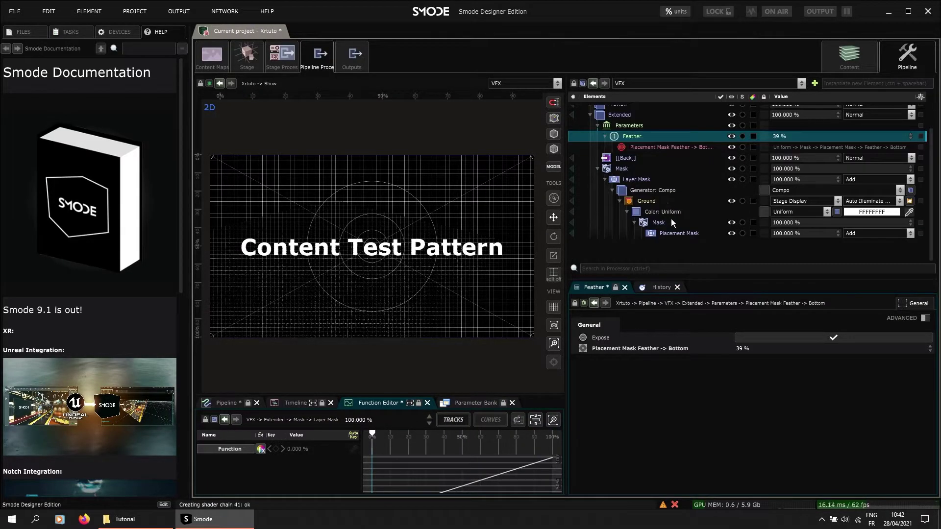
pyautogui.click(678, 234)
pyautogui.moveTo(623, 405); pyautogui.dragTo(646, 136)
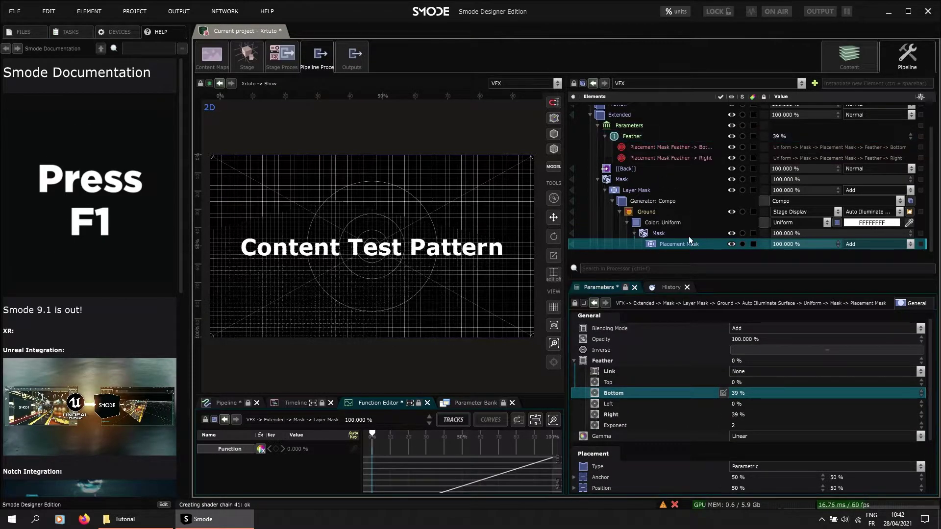
pyautogui.click(642, 413)
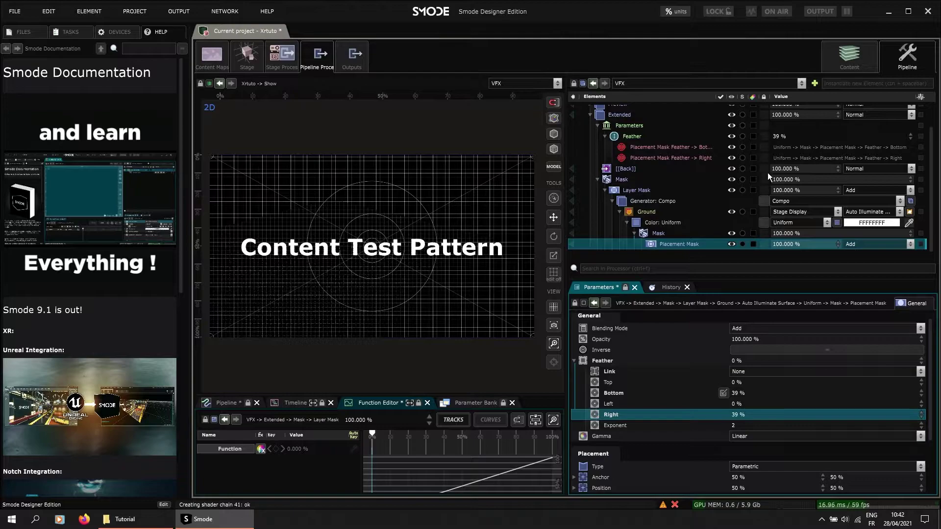
# Step: Visualize the Layer Mask in the viewport and set the Feather parameter to 23 %
pyautogui.click(573, 179)
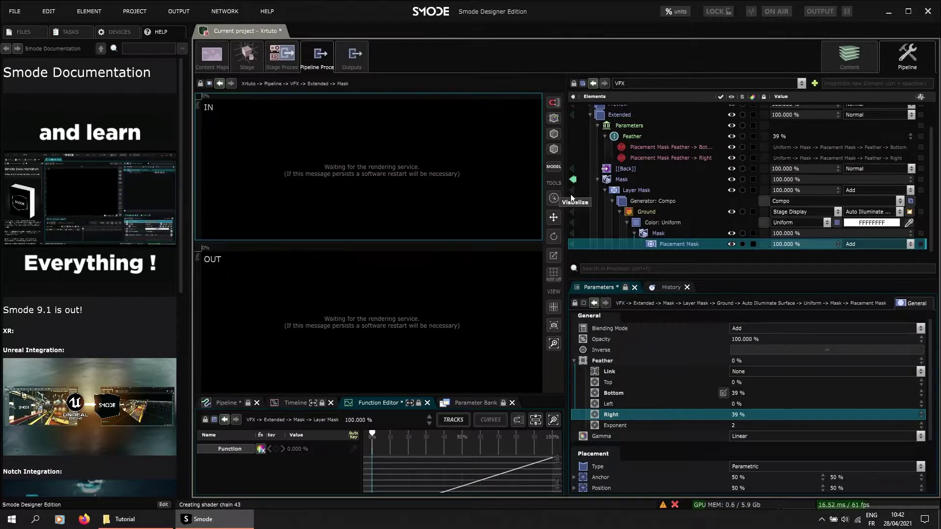
pyautogui.click(572, 190)
pyautogui.moveTo(804, 136); pyautogui.dragTo(783, 137)
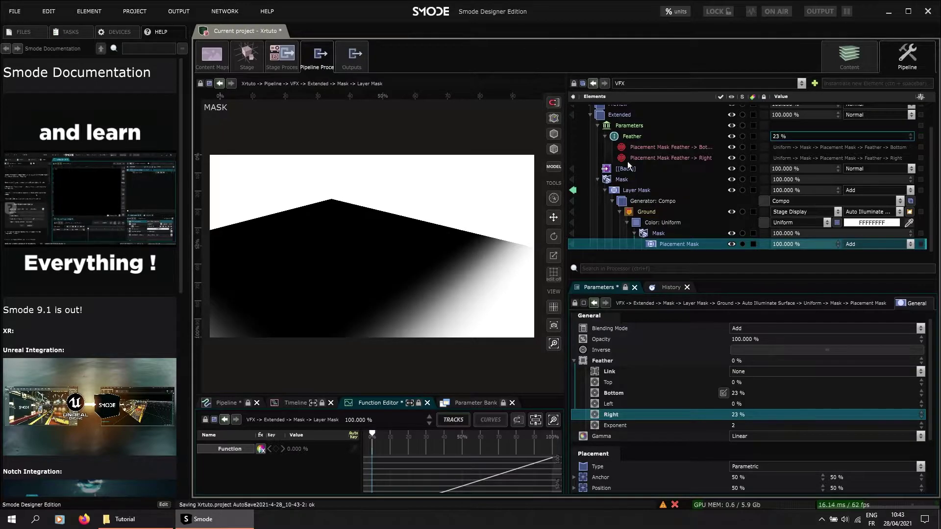
# Step: Collapse the Ground layer's color generator and duplicate the Ground layer twice without duplicating its linked data
pyautogui.click(647, 213)
pyautogui.click(627, 223)
pyautogui.click(651, 224)
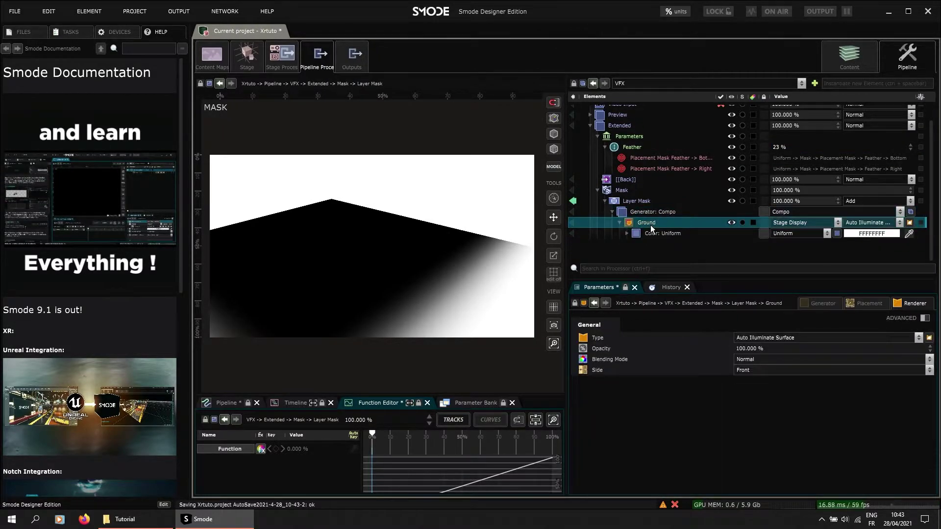
pyautogui.hotkey('ctrl', 'd')
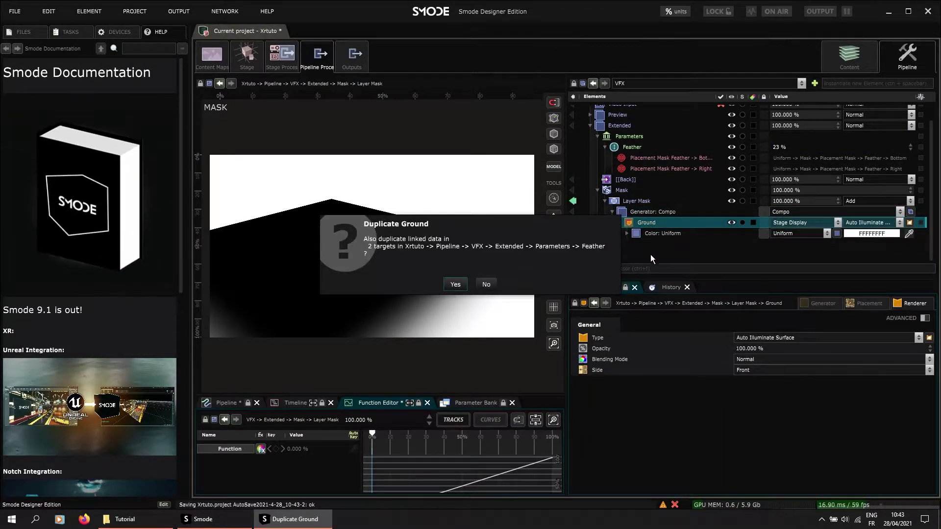
pyautogui.click(467, 284)
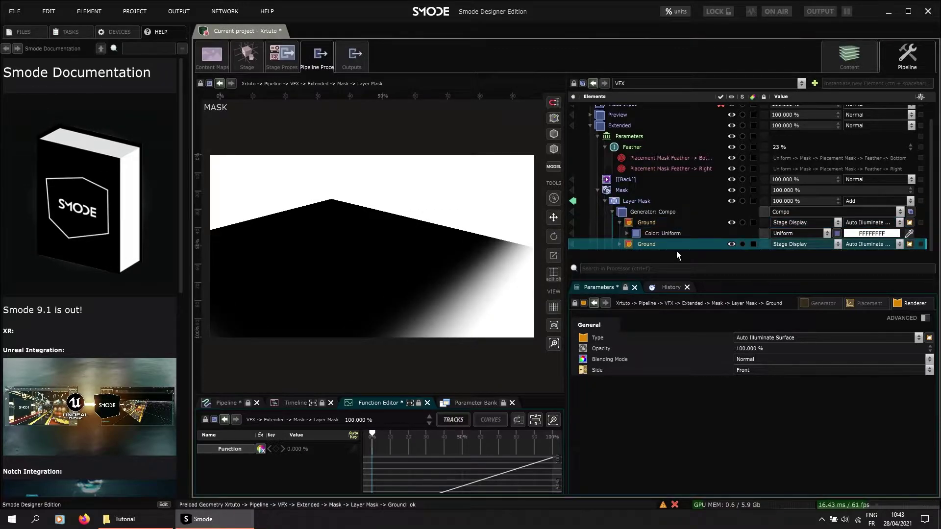
# Step: Set the Display of the first Ground copy to Left and of the second copy to Right
pyautogui.click(639, 223)
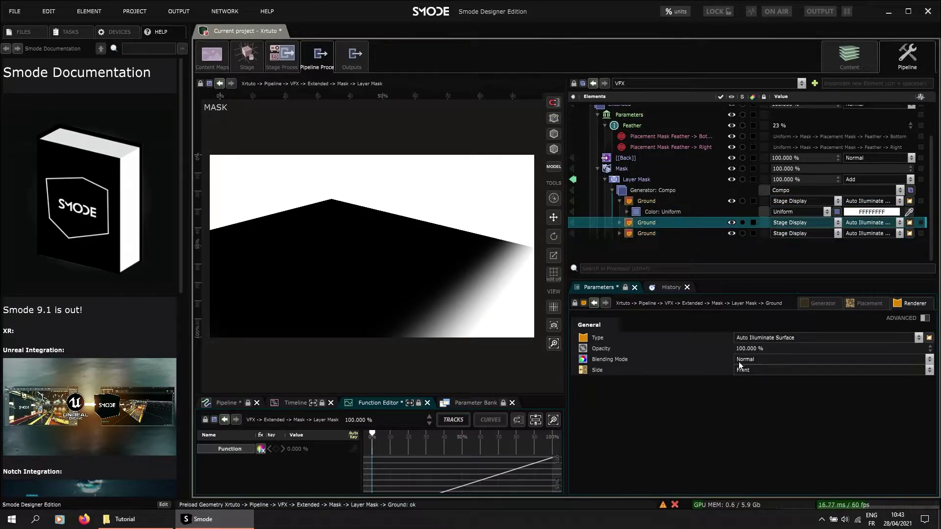
pyautogui.click(819, 306)
pyautogui.click(761, 349)
pyautogui.click(762, 369)
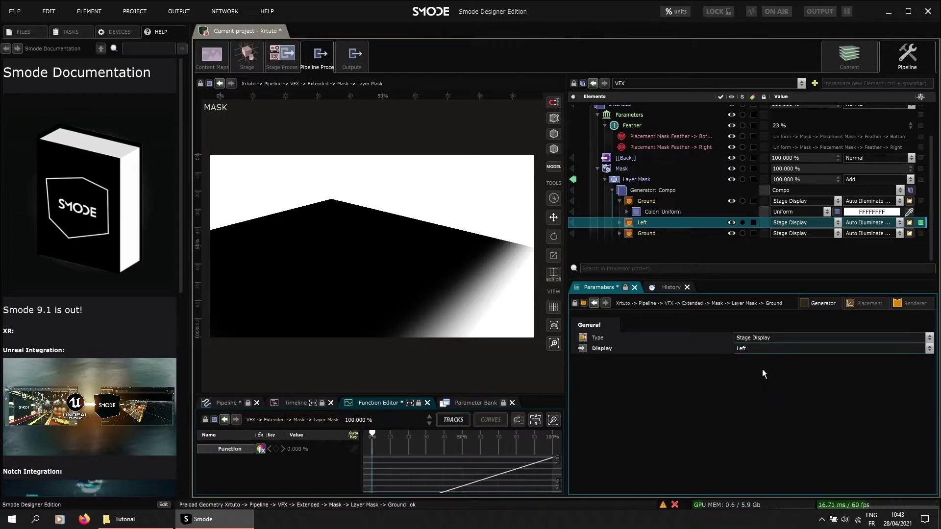
pyautogui.click(659, 233)
pyautogui.click(760, 349)
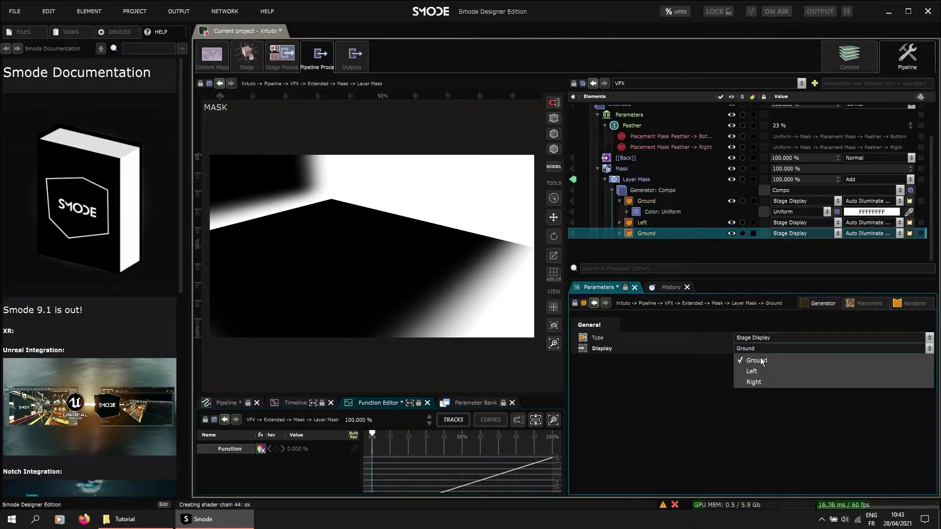
pyautogui.click(754, 382)
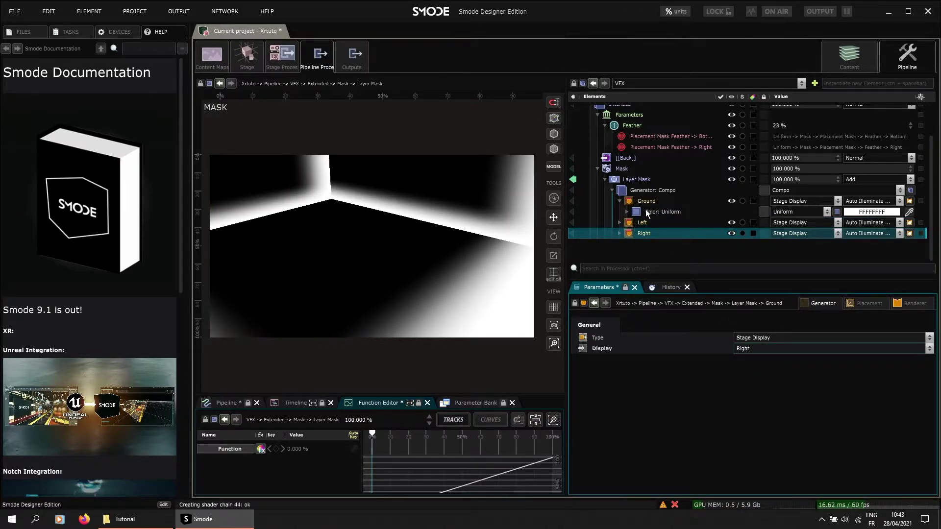
# Step: Expand the Left and Right layers down to their Placement Masks and set the Bottom feather of the Right layer's mask to 0 %
pyautogui.click(652, 221)
pyautogui.click(621, 223)
pyautogui.click(622, 230)
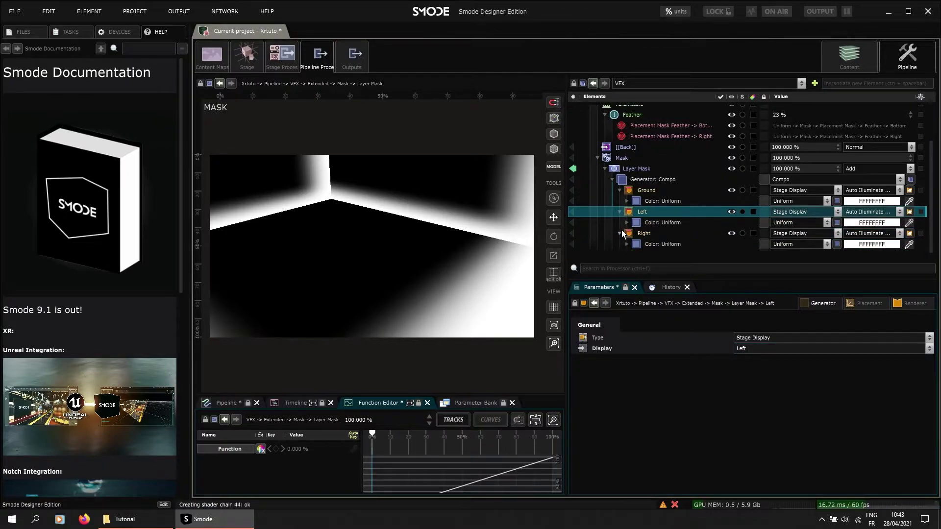
pyautogui.click(627, 223)
pyautogui.click(627, 234)
pyautogui.click(635, 211)
pyautogui.click(635, 234)
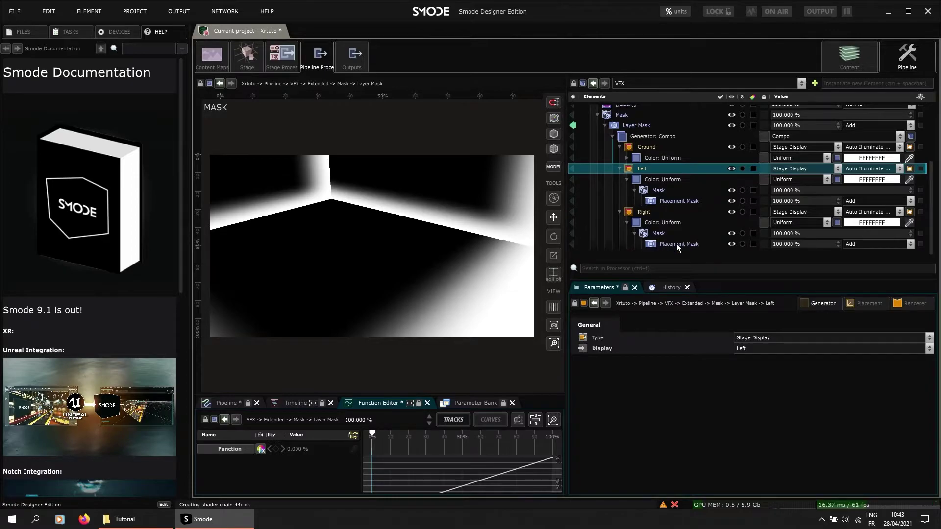
pyautogui.click(675, 243)
pyautogui.keyDown('ctrl'); pyautogui.click(677, 201); pyautogui.keyUp('ctrl')
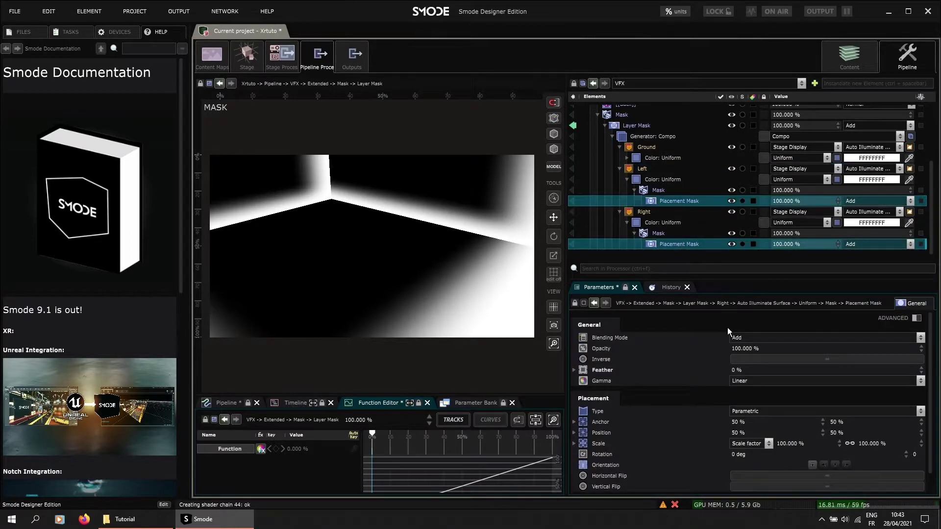
pyautogui.click(580, 369)
pyautogui.click(672, 243)
pyautogui.moveTo(745, 400); pyautogui.dragTo(745, 431)
# Step: Link the Right and Top feathers of the Right layer's Placement Mask to the Feather parameter and set Feather to 28 %
pyautogui.moveTo(639, 425); pyautogui.dragTo(673, 237)
pyautogui.moveTo(666, 99); pyautogui.dragTo(663, 134)
pyautogui.moveTo(616, 397); pyautogui.dragTo(646, 131)
pyautogui.moveTo(775, 141); pyautogui.dragTo(787, 141)
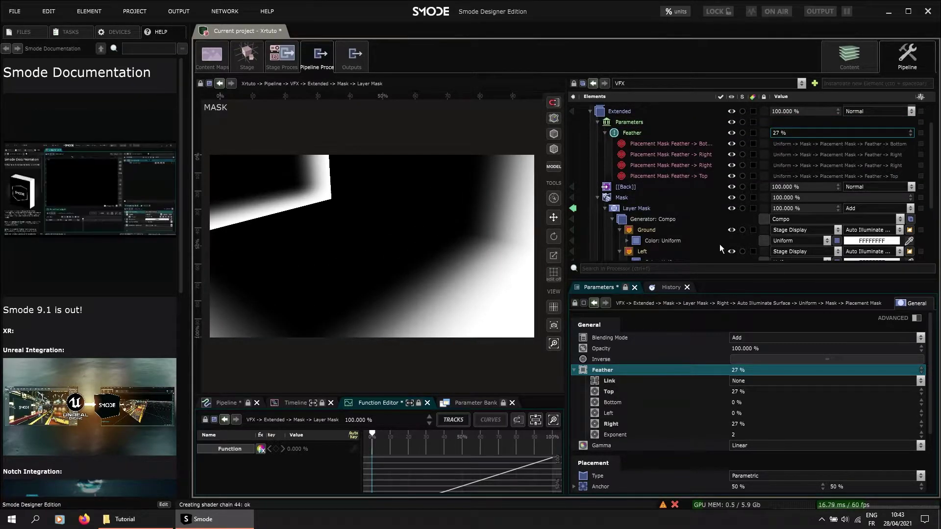
pyautogui.moveTo(852, 132)
pyautogui.mouseDown()
pyautogui.moveTo(889, 131)
pyautogui.moveTo(854, 131)
pyautogui.mouseUp()
# Step: Reset the Right and Bottom feathers of the Left layer's Placement Mask to 0 %
pyautogui.scroll(-2, 694, 204)
pyautogui.scroll(-2, 694, 203)
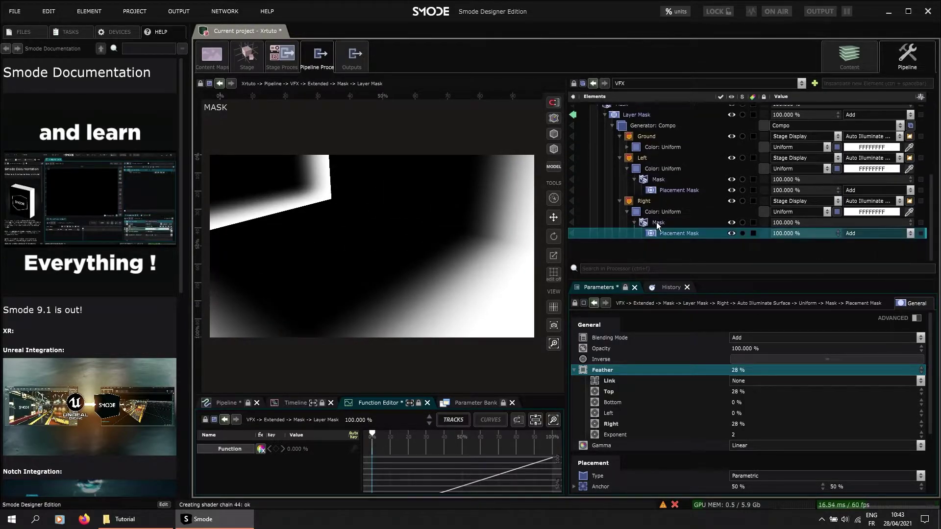
pyautogui.click(674, 191)
pyautogui.scroll(-1, 708, 420)
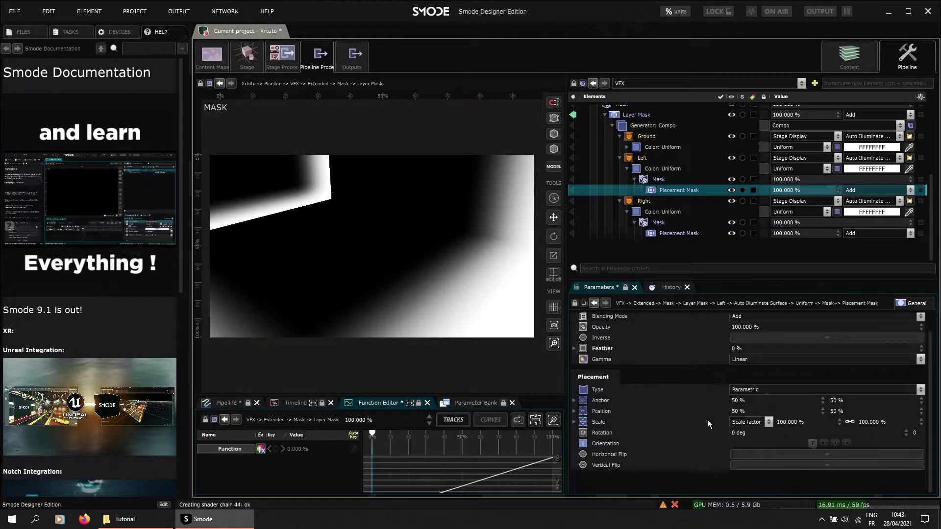
pyautogui.click(574, 349)
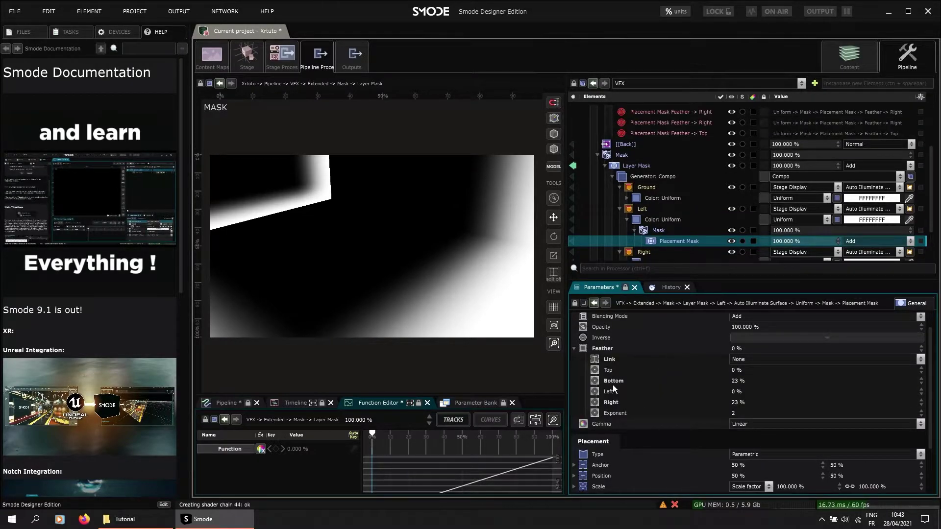
pyautogui.middleClick(789, 399)
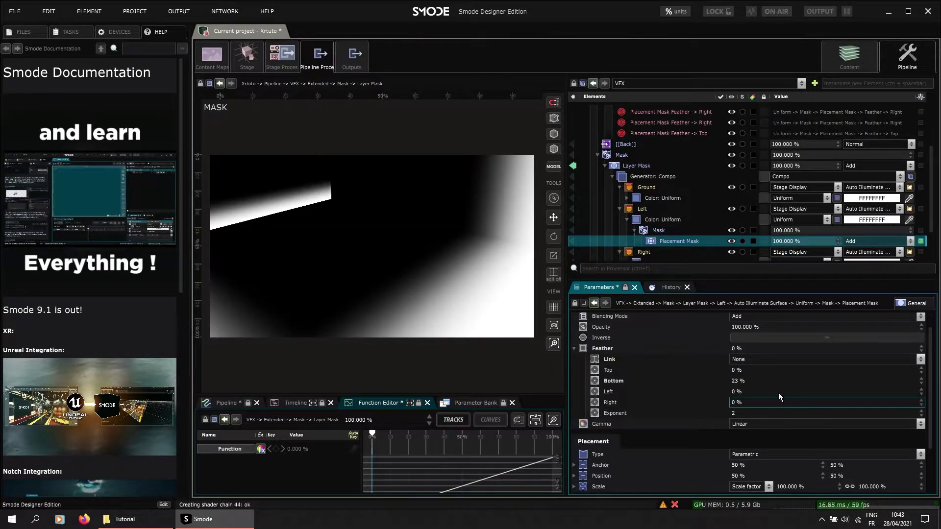
pyautogui.middleClick(789, 381)
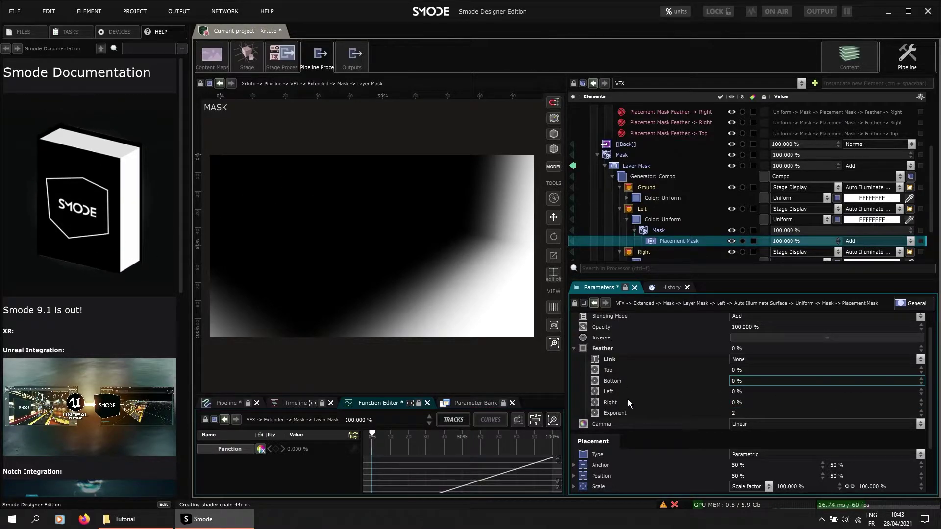
# Step: Link the Left and Top feathers of the Left layer's Placement Mask to the Feather parameter and set Feather to 20 %
pyautogui.moveTo(610, 392); pyautogui.dragTo(670, 114)
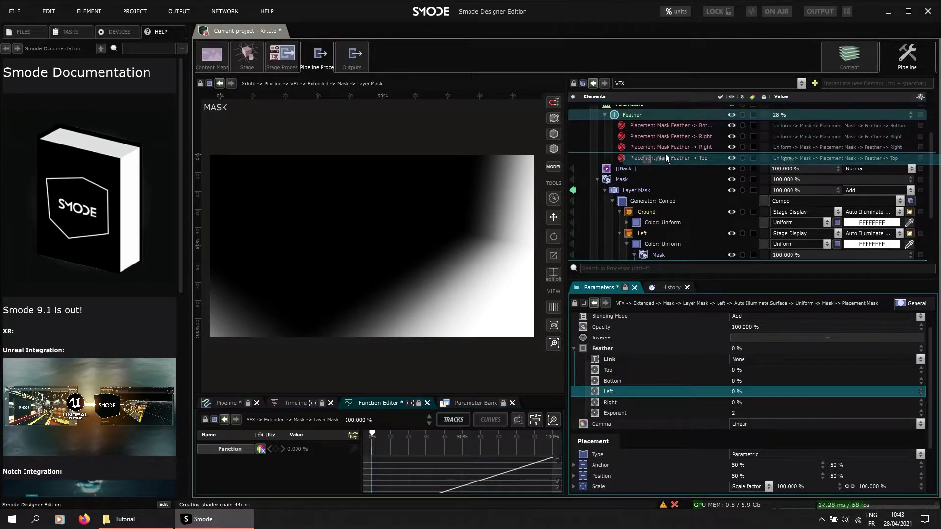
pyautogui.moveTo(604, 366); pyautogui.dragTo(662, 151)
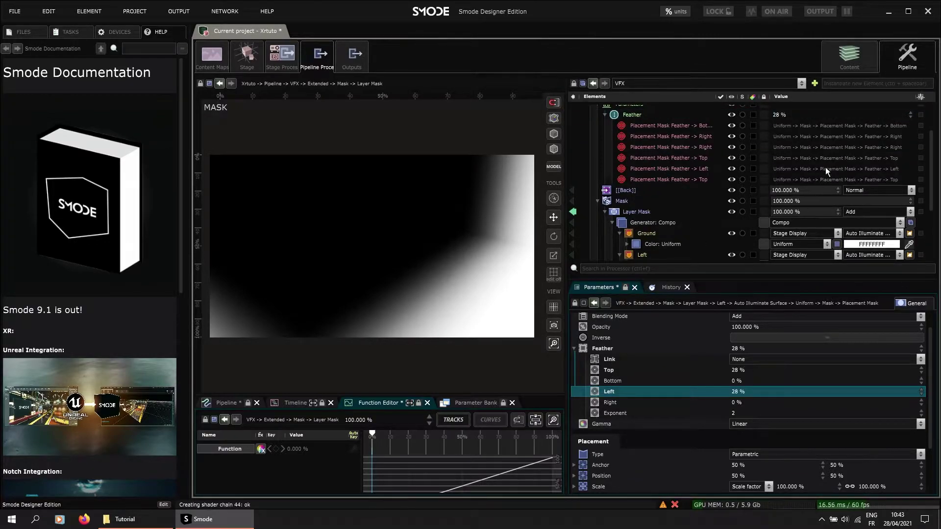
pyautogui.scroll(2, 825, 175)
pyautogui.moveTo(801, 164)
pyautogui.mouseDown()
pyautogui.moveTo(834, 164)
pyautogui.moveTo(795, 164)
pyautogui.mouseUp()
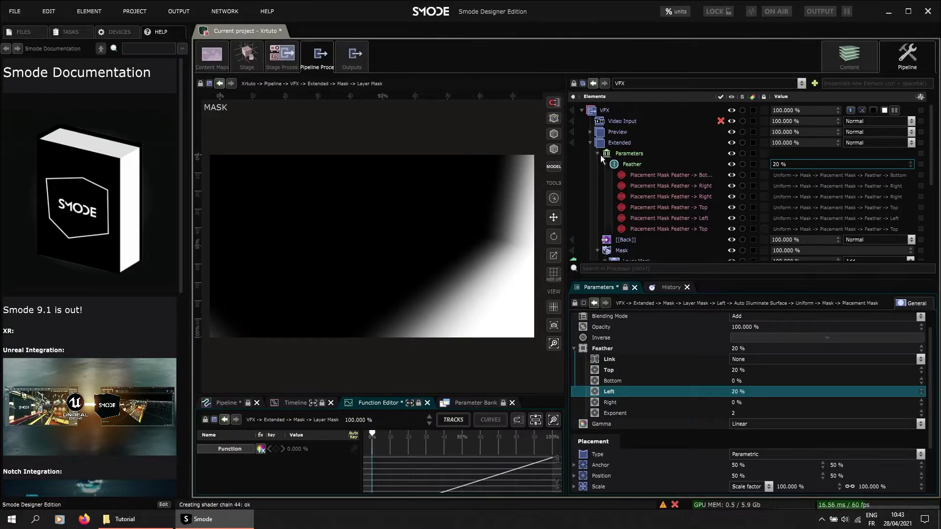
# Step: Collapse the Extended compo's Mask, return the viewport to the VFX view, and set the compo's Feather parameter to 23 %
pyautogui.click(599, 154)
pyautogui.click(596, 174)
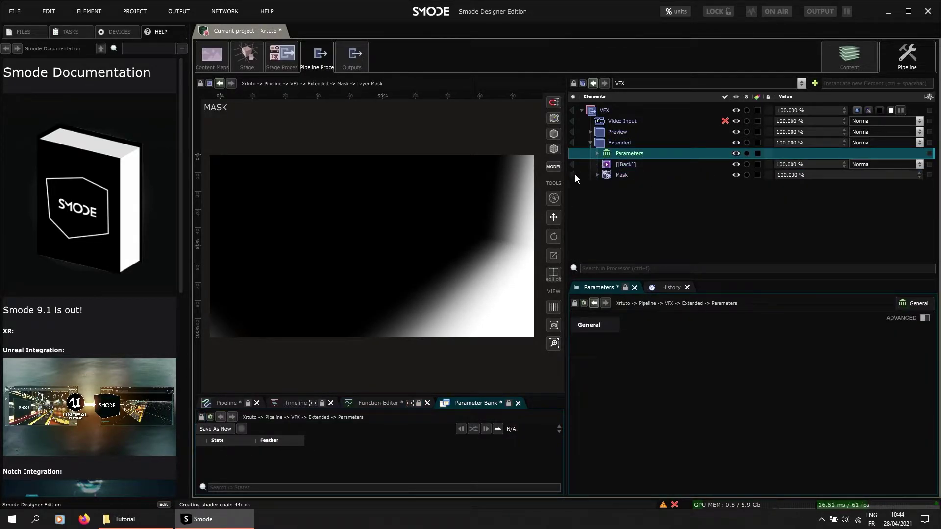
pyautogui.click(571, 161)
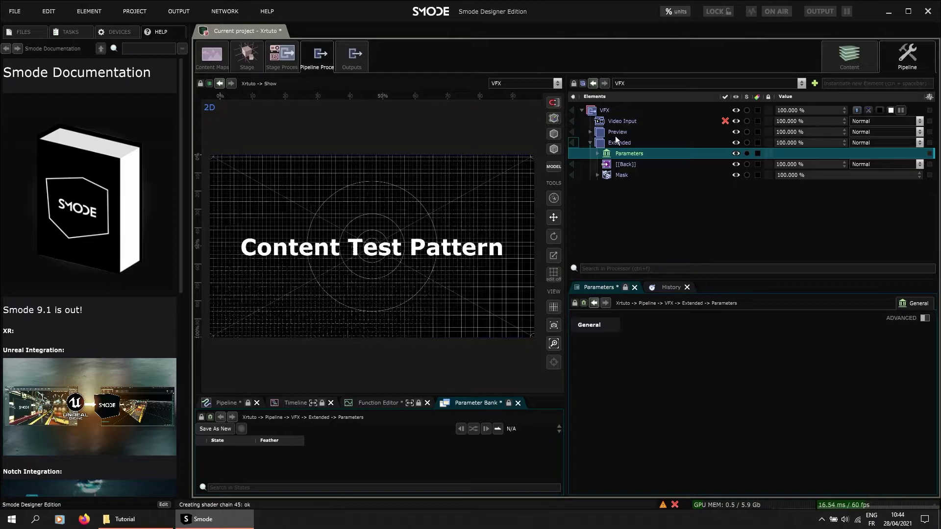
pyautogui.click(626, 143)
pyautogui.click(598, 154)
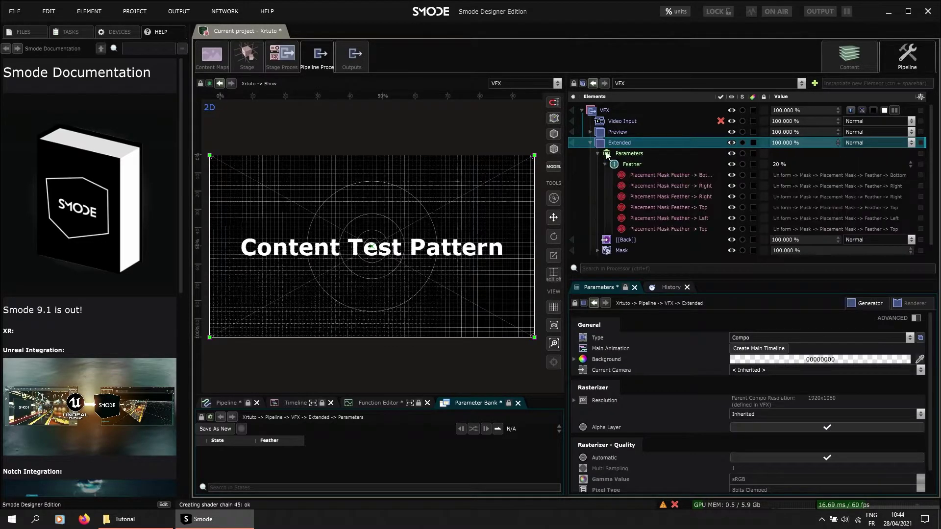
pyautogui.moveTo(800, 166); pyautogui.dragTo(820, 165)
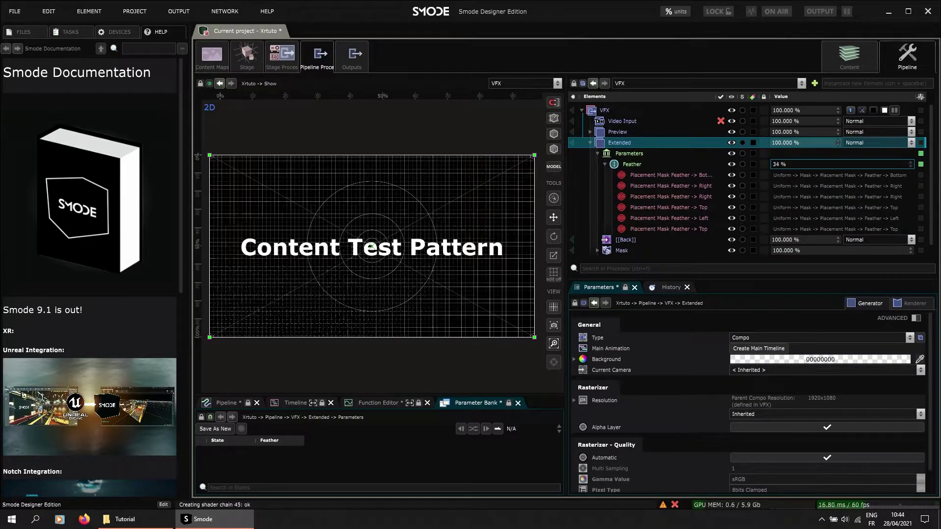
# Step: Add an Exposure modifier to the Preview compo with Exposure set to -3.64, and save the project
pyautogui.rightClick(617, 133)
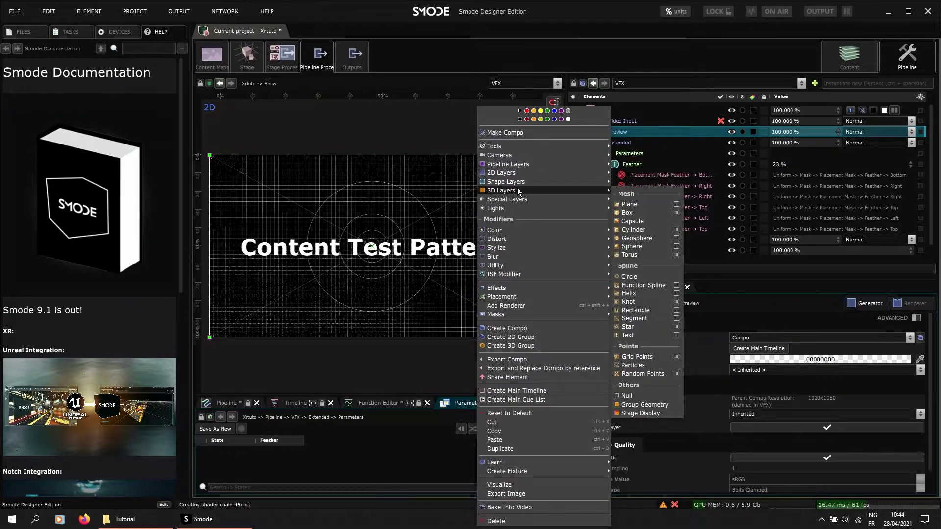
pyautogui.moveTo(510, 232)
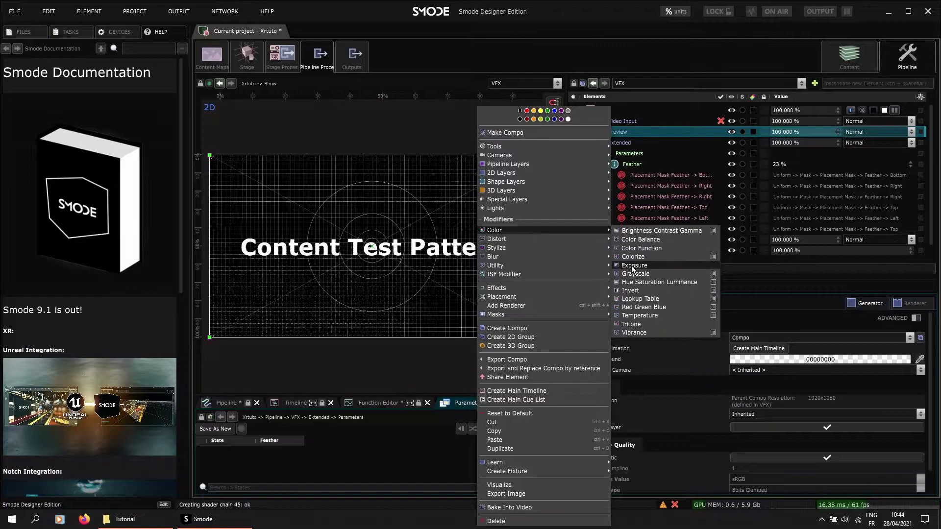
pyautogui.click(657, 268)
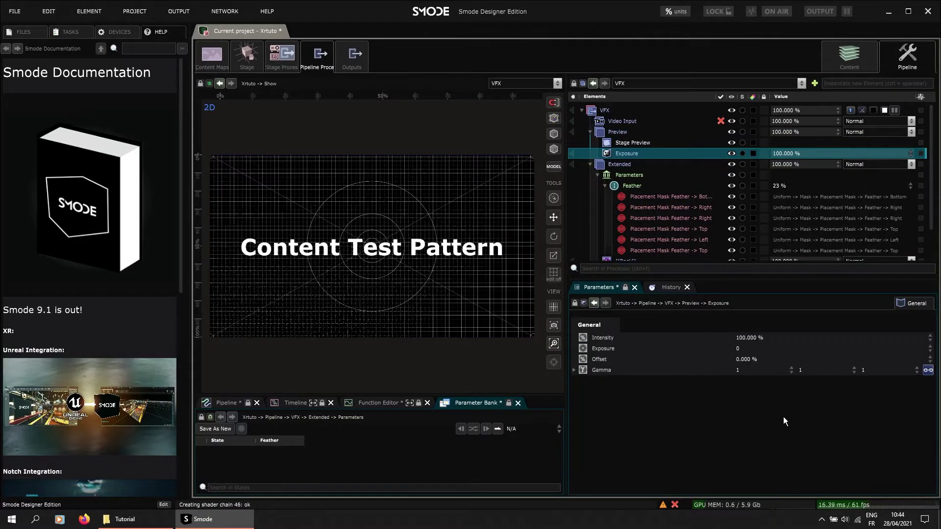
pyautogui.click(758, 349)
pyautogui.write('-3.64')
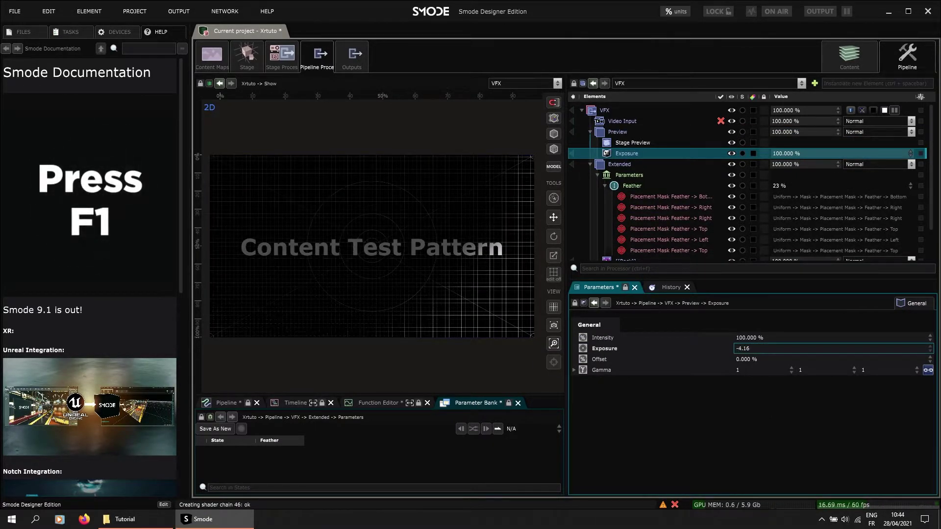
pyautogui.press('Return')
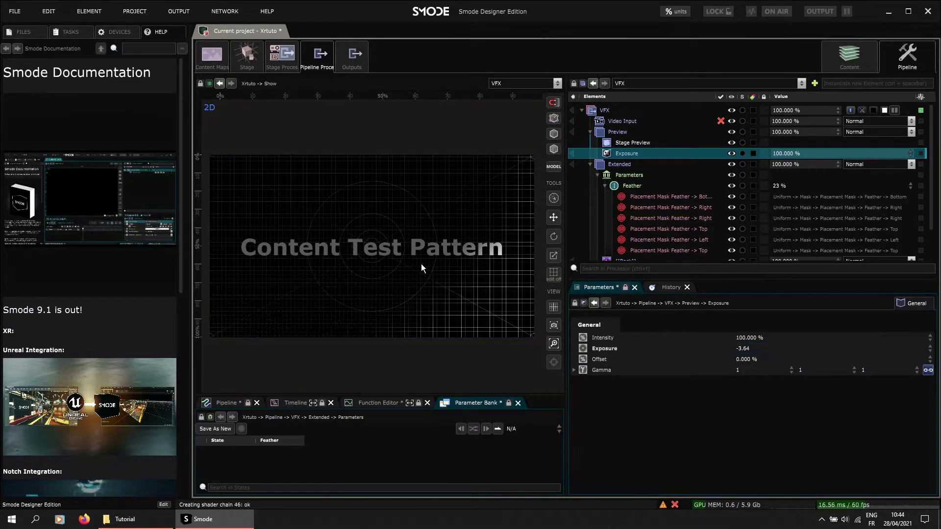
pyautogui.hotkey('ctrl', 's')
# Step: Collapse the Extended compo's Parameters and add a Frame Delay modifier to its [[Back]] layer
pyautogui.click(598, 175)
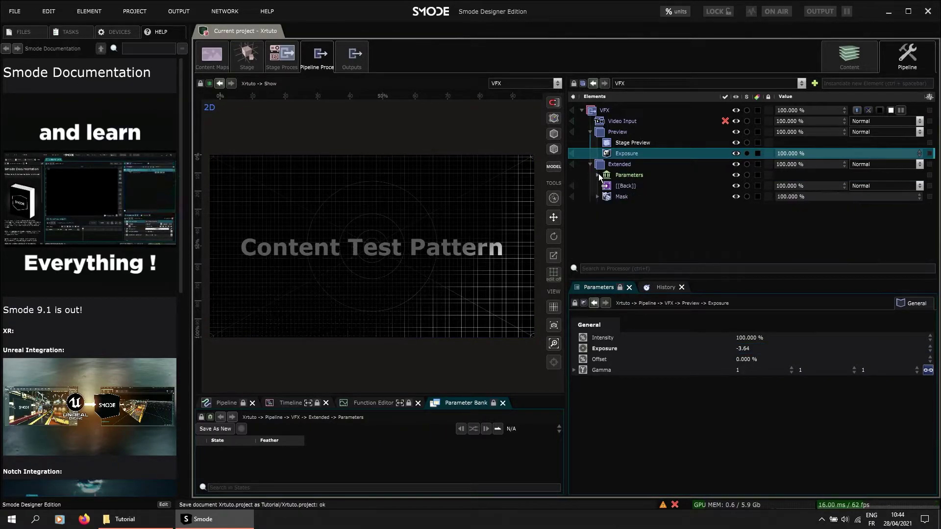
pyautogui.click(597, 198)
pyautogui.click(597, 197)
pyautogui.click(617, 196)
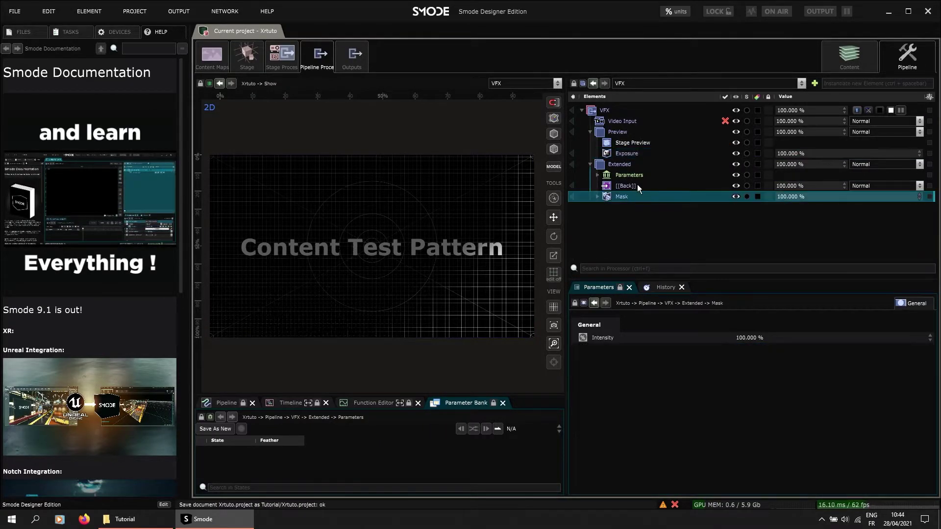
pyautogui.click(628, 186)
pyautogui.click(620, 166)
pyautogui.click(629, 186)
pyautogui.rightClick(631, 186)
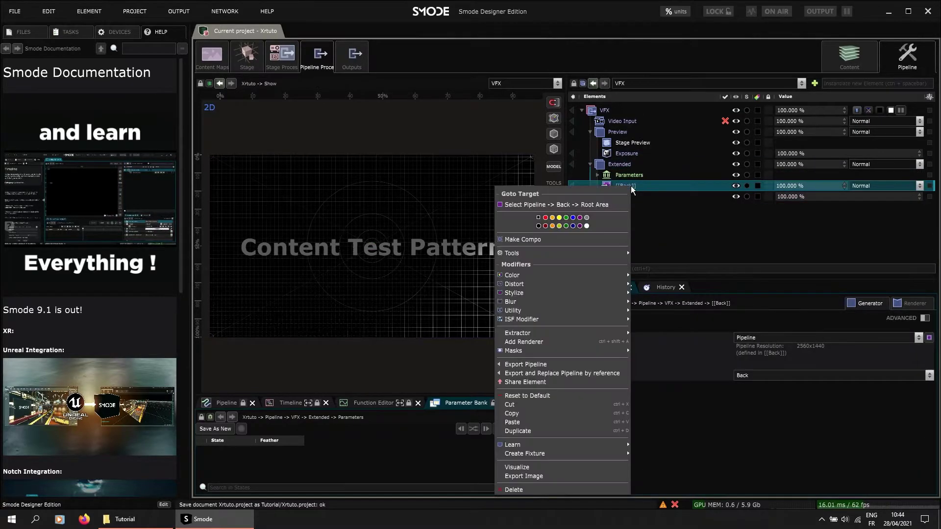
pyautogui.moveTo(536, 284)
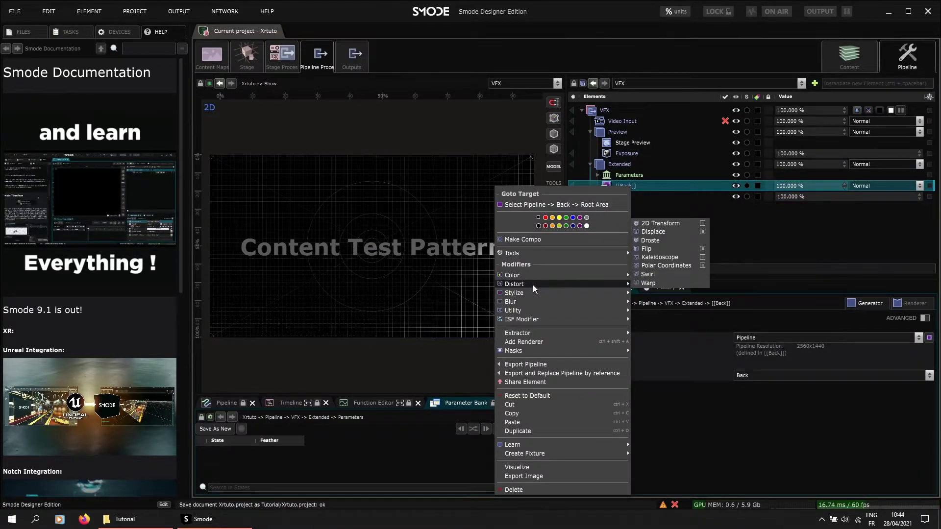
pyautogui.moveTo(522, 313)
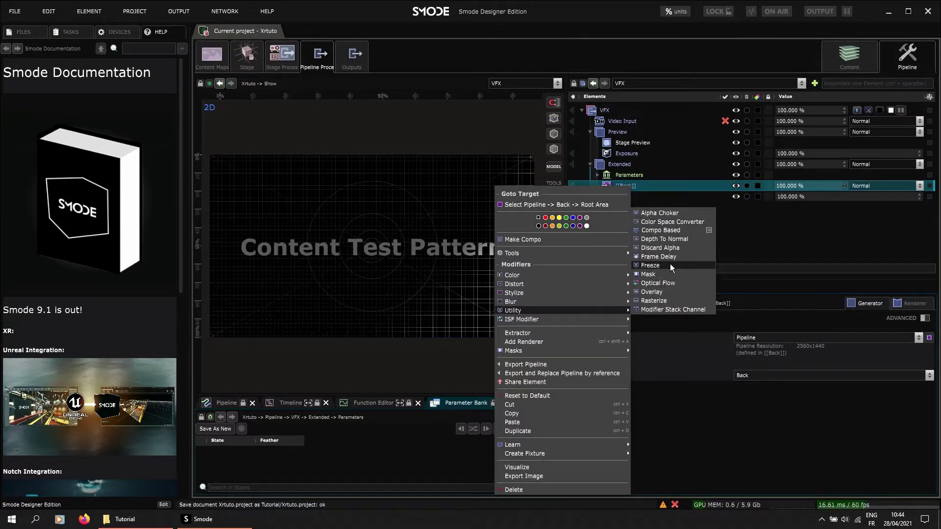
pyautogui.click(659, 257)
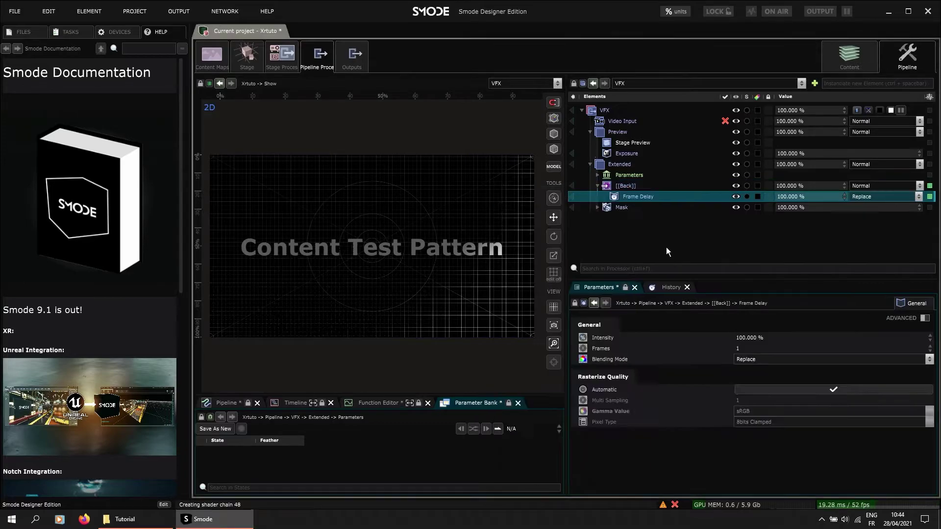
# Step: Set the Frames value of the [[Back]] layer's Frame Delay modifier to 0
pyautogui.click(632, 187)
pyautogui.click(636, 197)
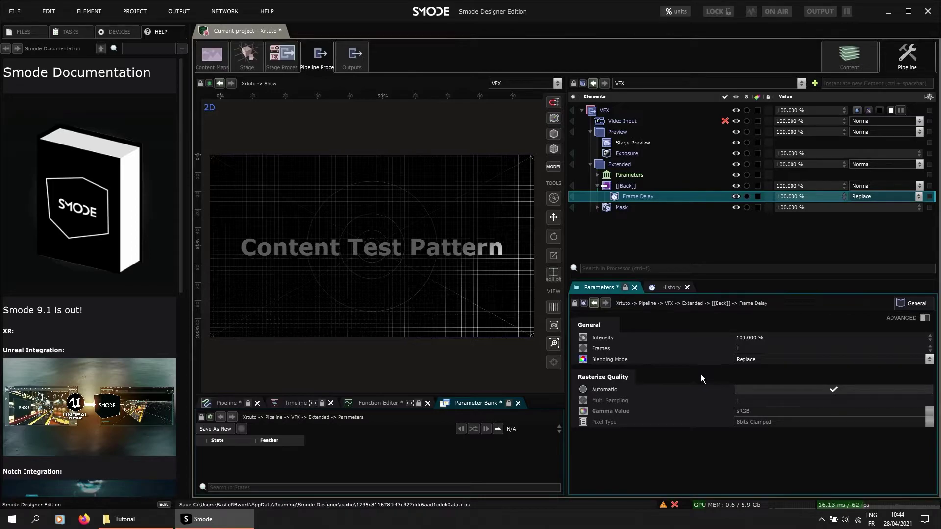
pyautogui.click(753, 348)
pyautogui.write('0')
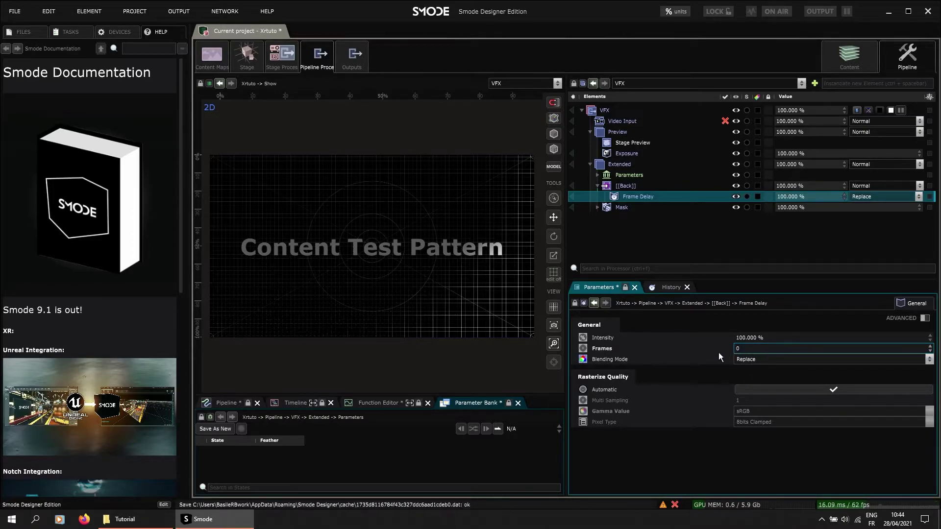
pyautogui.click(728, 351)
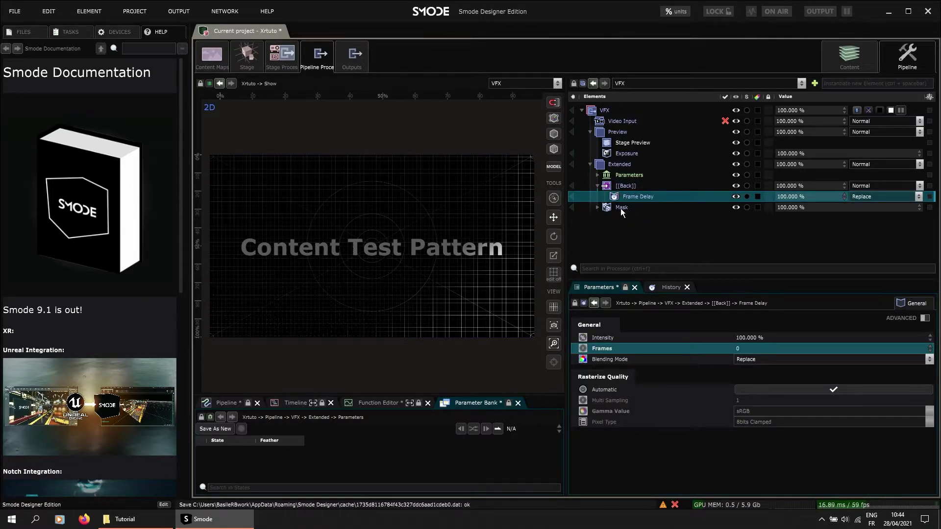
pyautogui.scroll(-1, 441, 252)
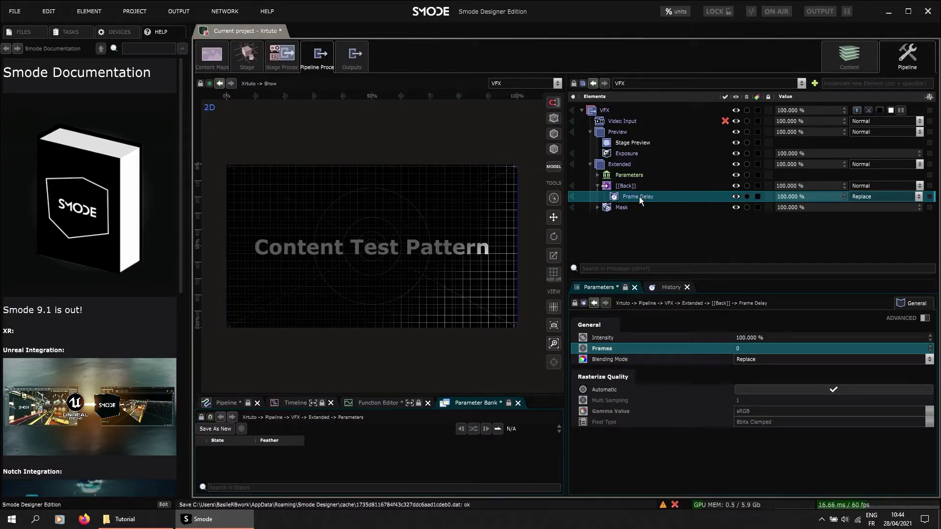
pyautogui.click(716, 343)
pyautogui.click(723, 350)
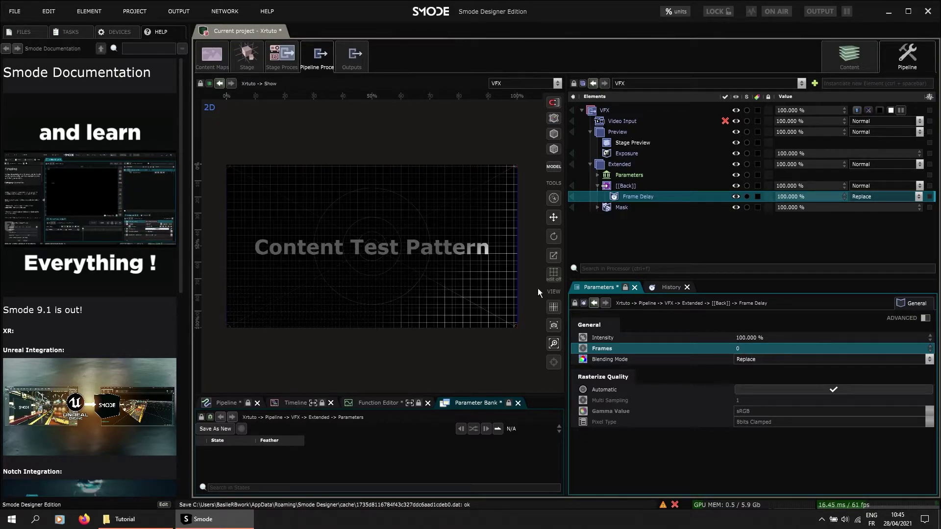
pyautogui.scroll(2, 445, 255)
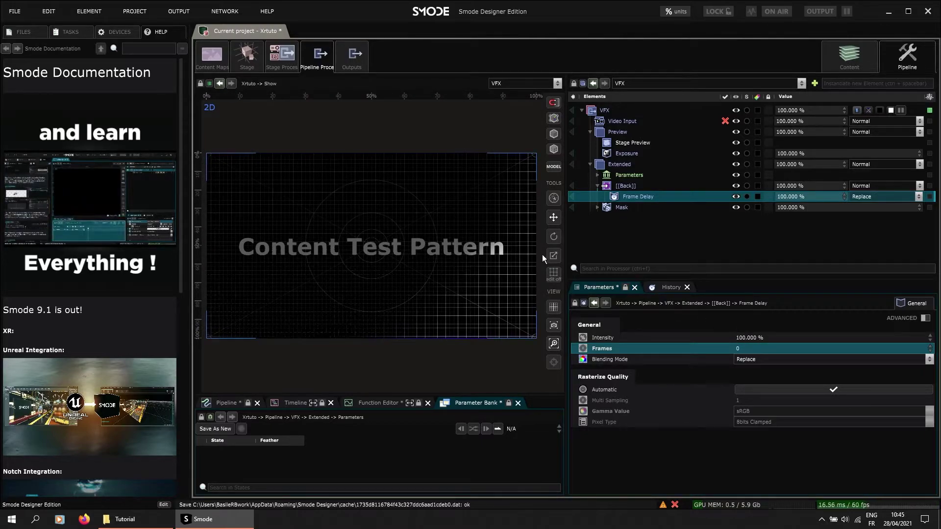
# Step: Collapse the [[Back]] layer and add a new compo named AR to the VFX processor
pyautogui.click(625, 186)
pyautogui.click(597, 186)
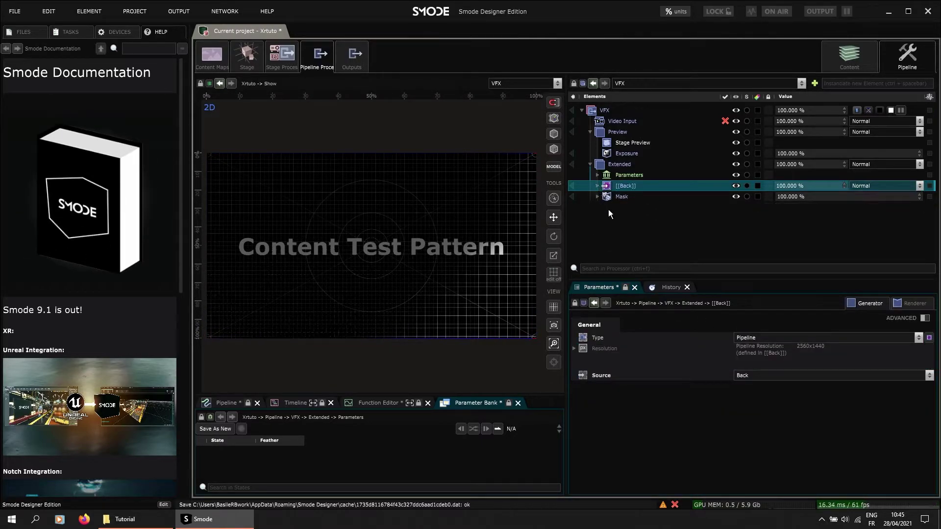
pyautogui.rightClick(611, 221)
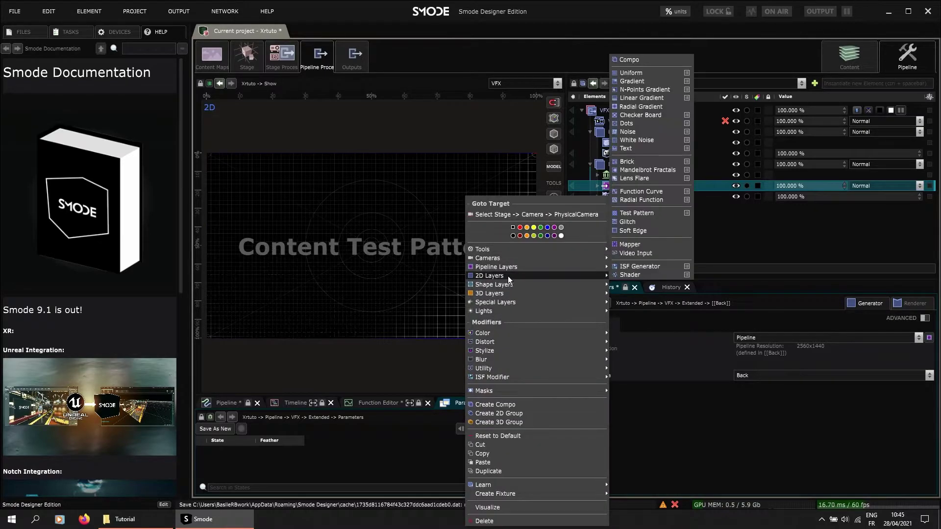
pyautogui.click(640, 58)
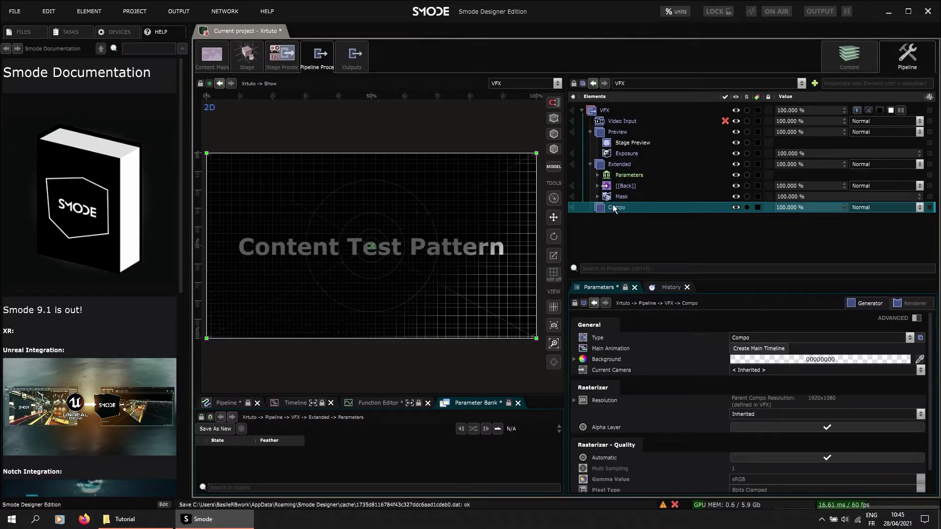
pyautogui.doubleClick(619, 208)
pyautogui.write('AR')
pyautogui.press('Return')
# Step: Add the Front pipeline layer to the AR compo and set its renderer type to Unproject 3d
pyautogui.rightClick(618, 205)
pyautogui.click(637, 212)
pyautogui.rightClick(618, 208)
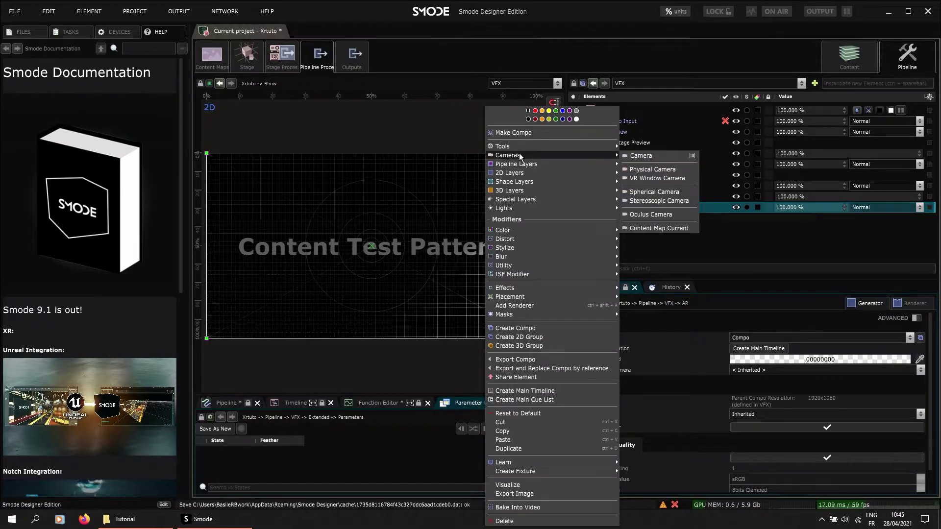
pyautogui.moveTo(510, 165)
pyautogui.click(637, 174)
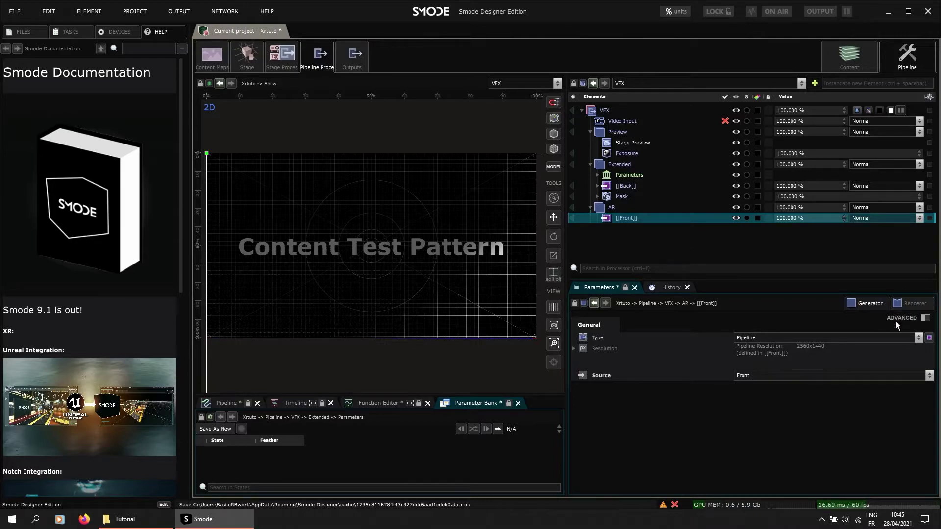
pyautogui.click(929, 308)
pyautogui.click(835, 337)
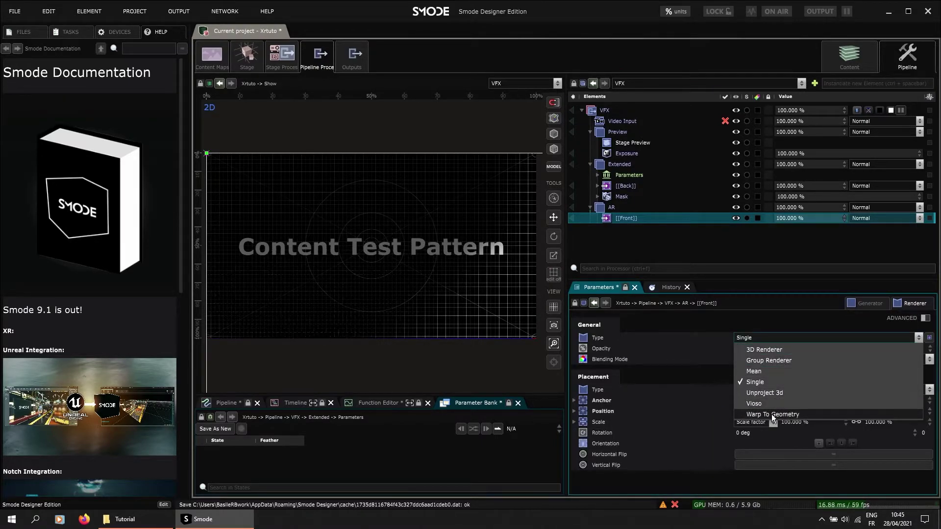
pyautogui.click(783, 391)
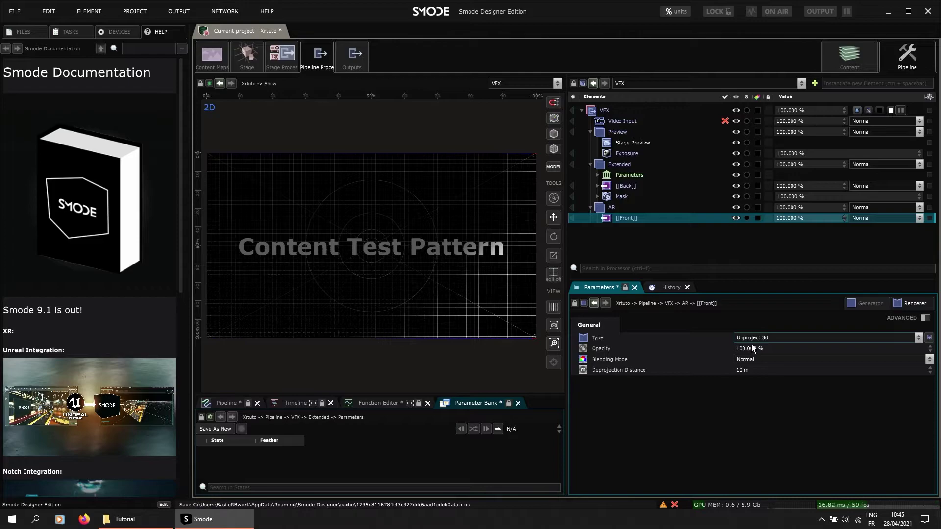
# Step: Select the [[Back]] and [[Front]] layers together and set their Deprojection Distance to about 16.7 m
pyautogui.keyDown('ctrl'); pyautogui.click(627, 185); pyautogui.keyUp('ctrl')
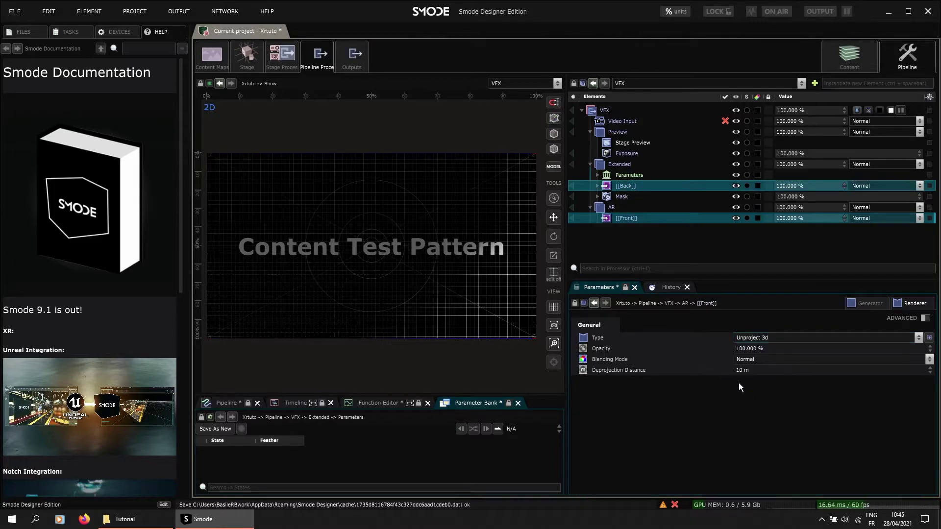
pyautogui.click(630, 188)
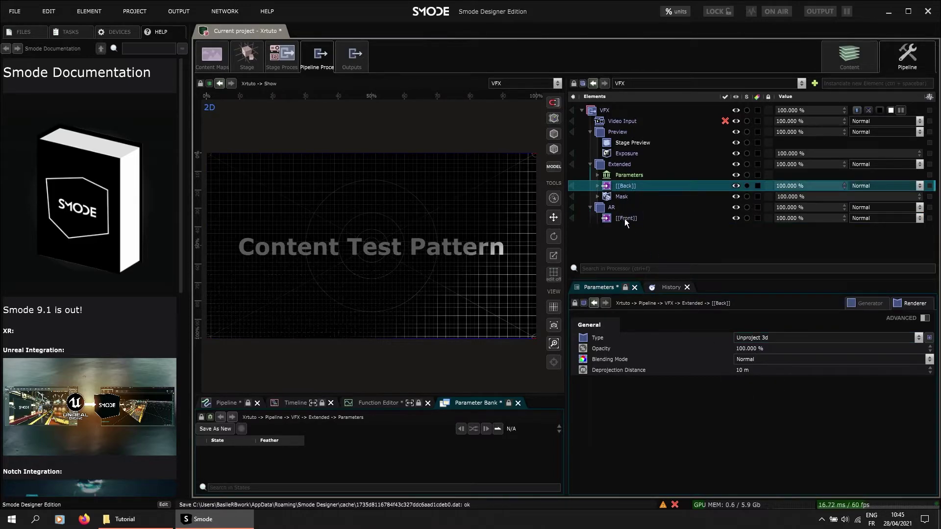
pyautogui.keyDown('ctrl'); pyautogui.click(624, 219); pyautogui.keyUp('ctrl')
pyautogui.moveTo(745, 371); pyautogui.dragTo(752, 371)
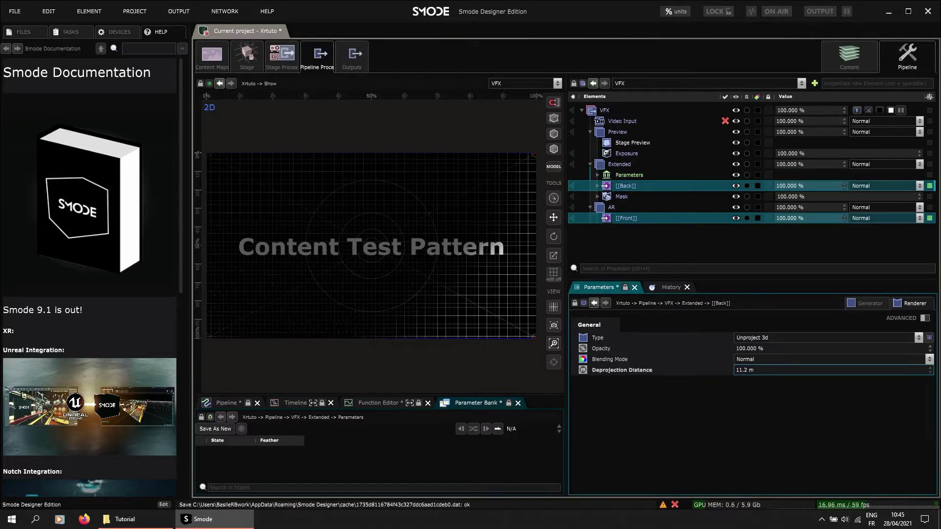
pyautogui.scroll(1, 735, 369)
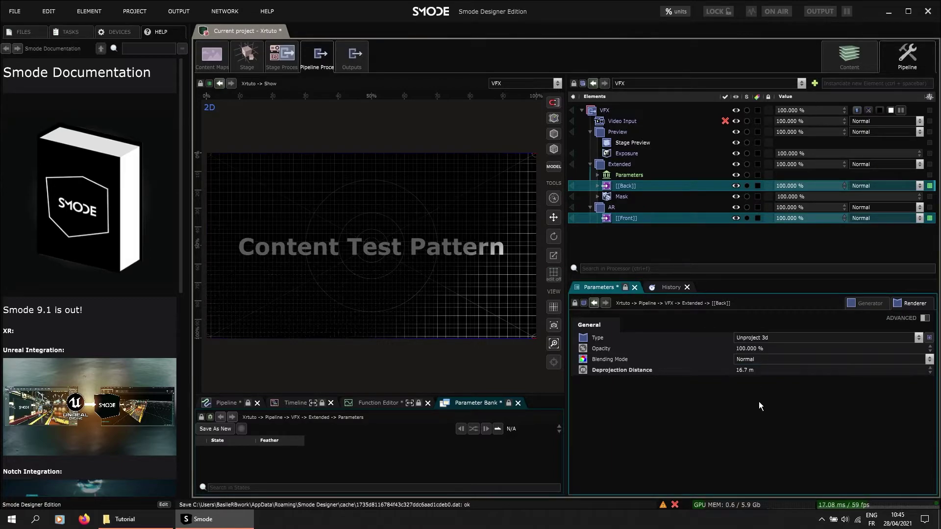
# Step: While inspecting the AR compo in 3D, set the [[Back]] and [[Front]] layers' Deprojection Distance to 40 m, and save the project
pyautogui.click(573, 208)
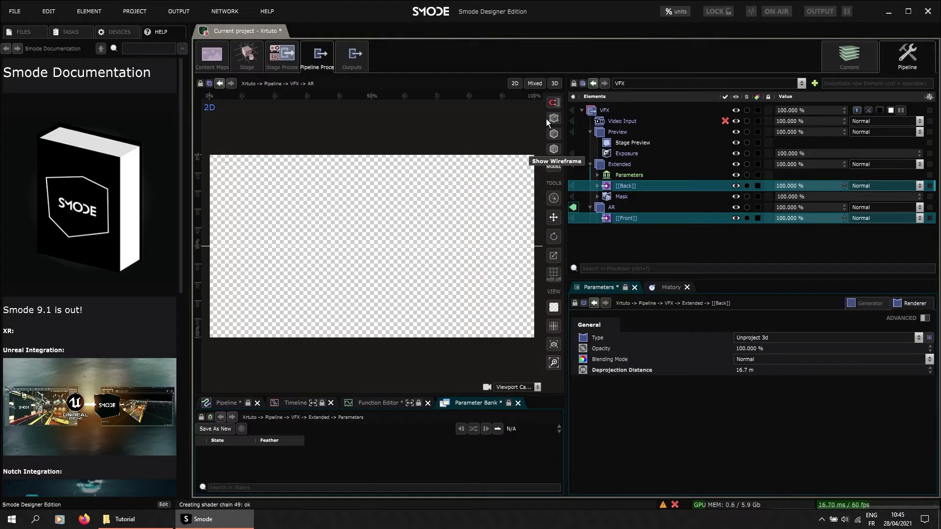
pyautogui.moveTo(418, 250); pyautogui.dragTo(422, 229, button='middle')
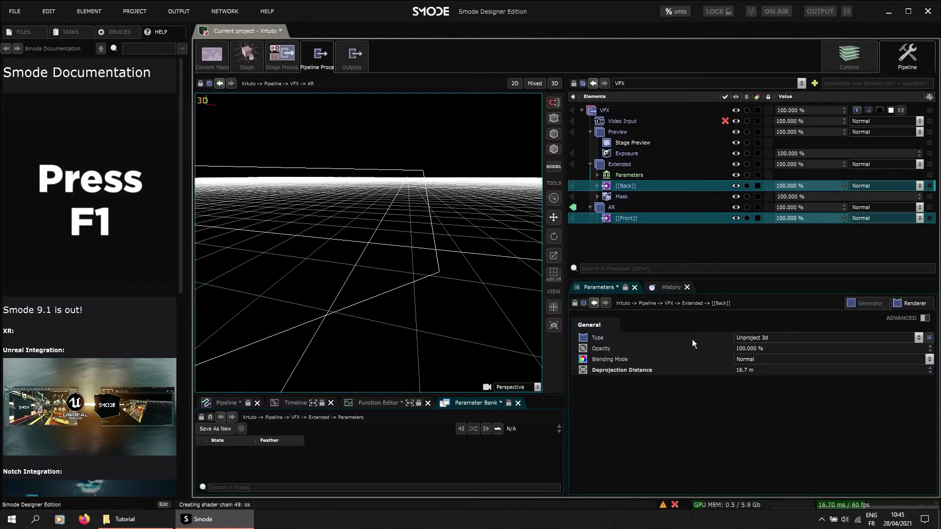
pyautogui.moveTo(747, 373); pyautogui.dragTo(792, 358)
pyautogui.scroll(-3, 431, 256)
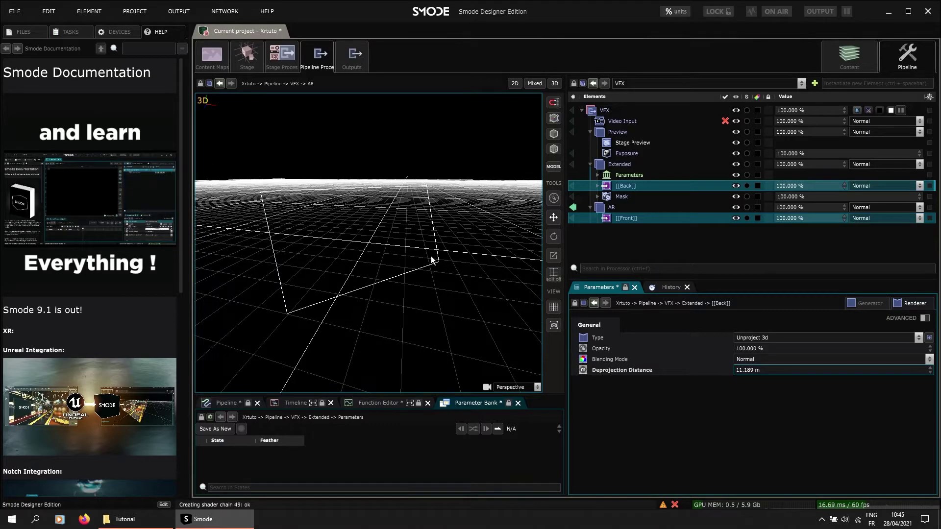
pyautogui.moveTo(469, 268); pyautogui.dragTo(434, 223, button='middle')
pyautogui.moveTo(756, 373); pyautogui.dragTo(794, 372)
pyautogui.doubleClick(767, 371)
pyautogui.write('40')
pyautogui.click(643, 187)
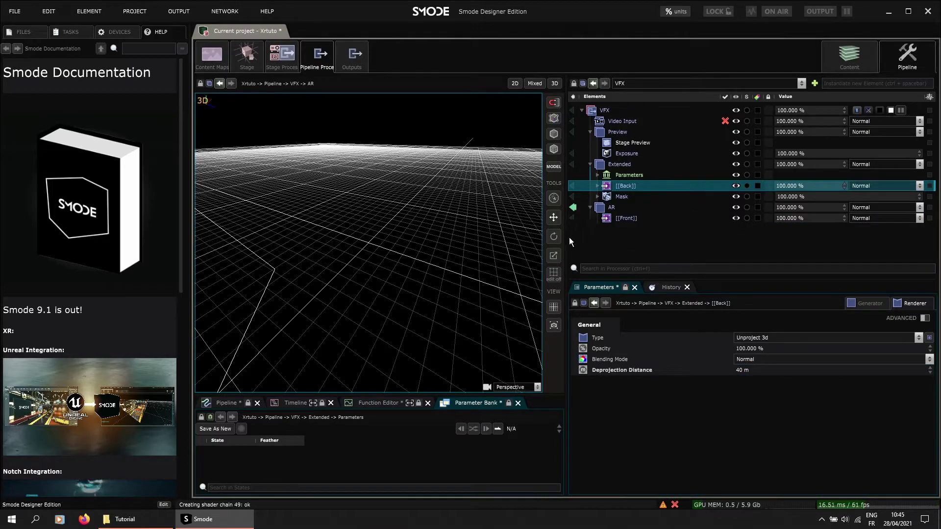
pyautogui.click(574, 208)
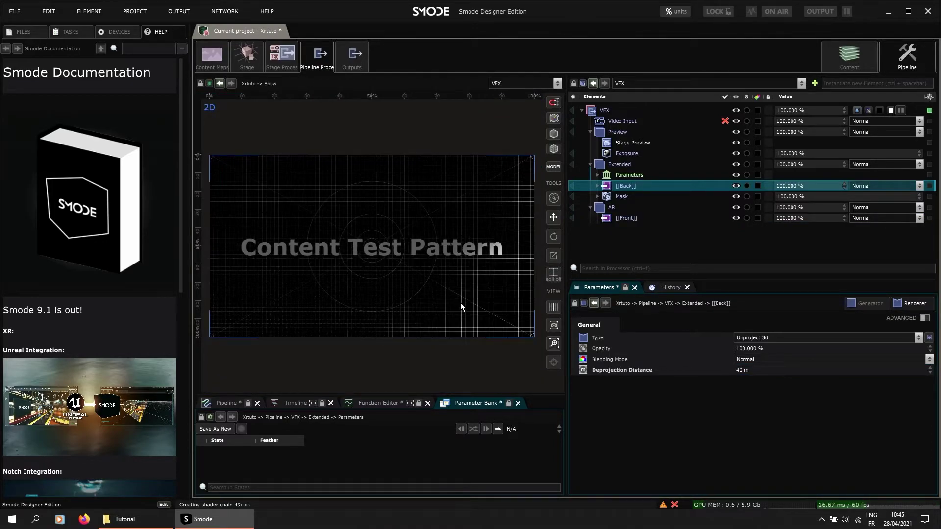
pyautogui.hotkey('ctrl', 's')
# Step: Copy the Frame Delay modifier from the [[Back]] layer to the AR compo's [[Front]] layer and collapse the AR compo
pyautogui.moveTo(611, 279); pyautogui.dragTo(612, 310)
pyautogui.click(598, 187)
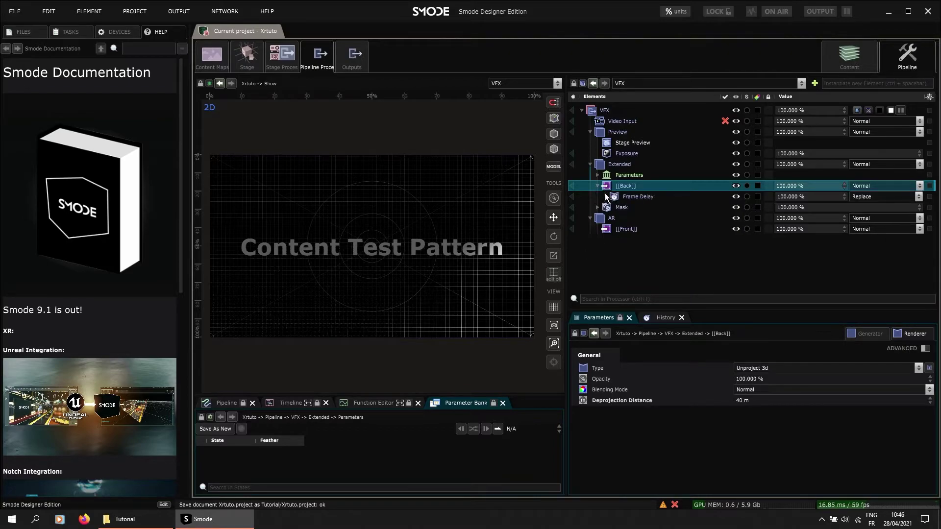
pyautogui.click(622, 197)
pyautogui.hotkey('ctrl', 'c')
pyautogui.click(622, 229)
pyautogui.hotkey('ctrl', 'v')
pyautogui.click(589, 219)
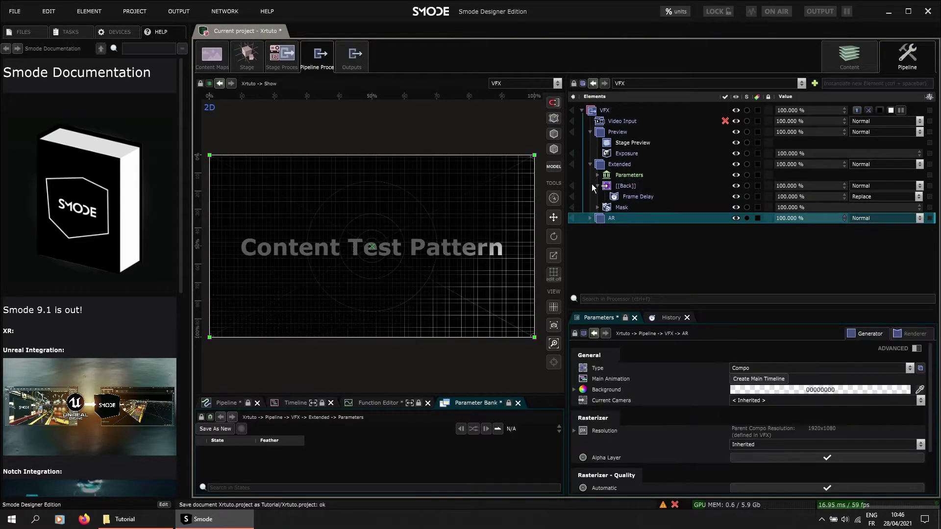
# Step: Collapse the Extended and Preview compos and show the enlarged pipeline overview together with the 3D stage
pyautogui.click(590, 165)
pyautogui.click(591, 132)
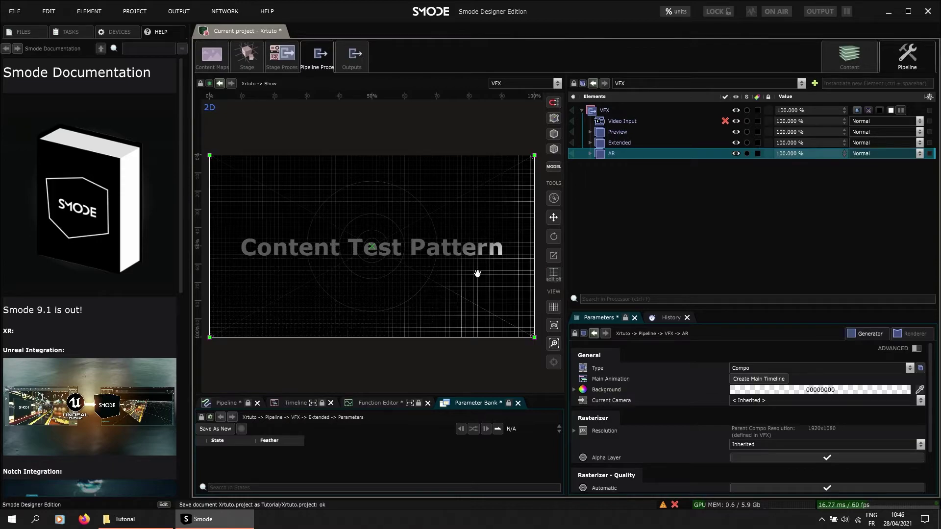
pyautogui.click(229, 402)
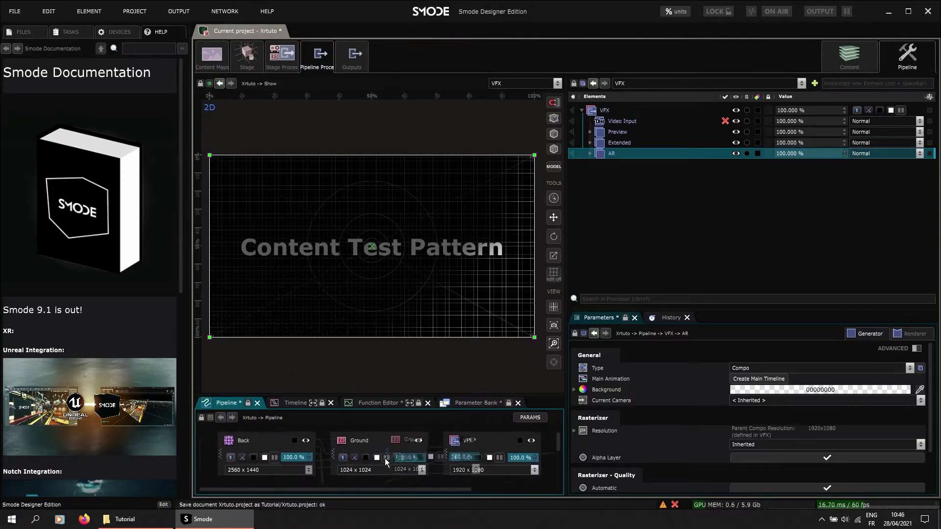
pyautogui.moveTo(324, 451); pyautogui.dragTo(316, 307)
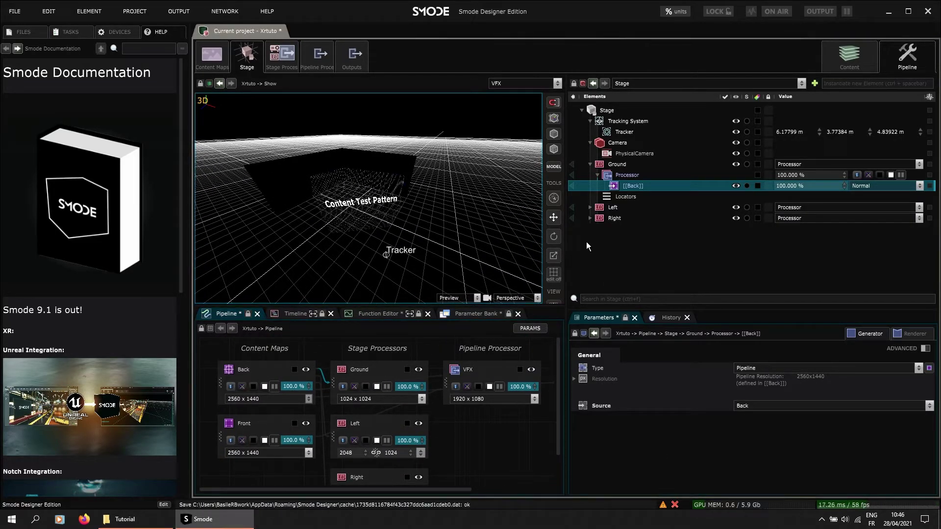
pyautogui.moveTo(429, 245); pyautogui.dragTo(500, 233, button='middle')
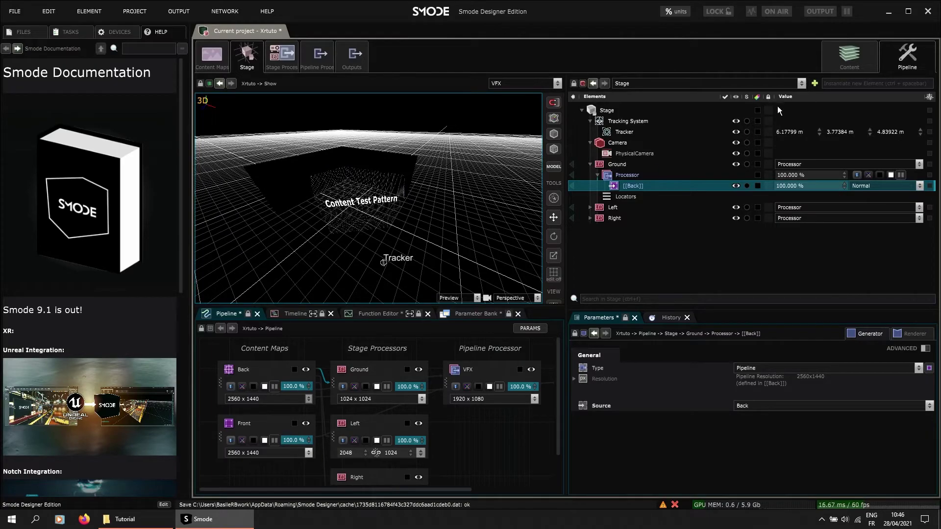
# Step: In the Show content, deactivate the Content Test Pattern and add a 2D compo named SmodeBack
pyautogui.click(834, 63)
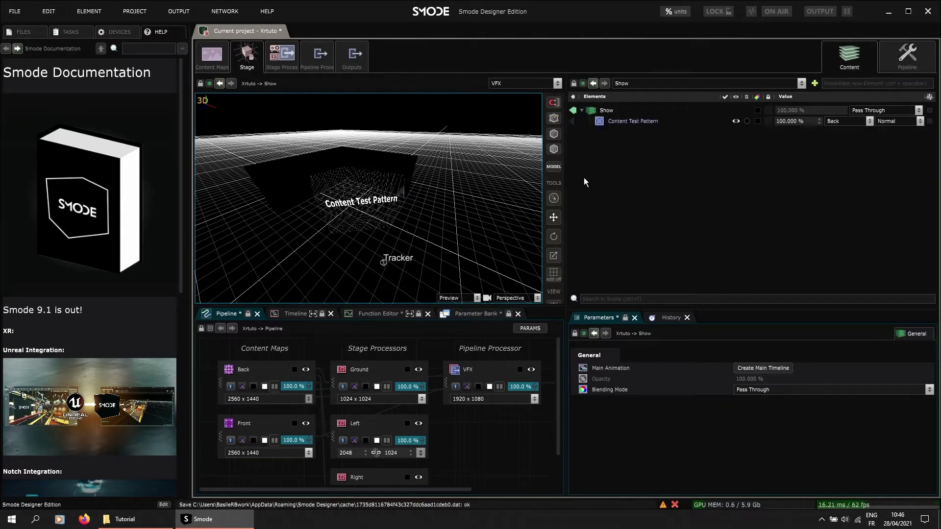
pyautogui.click(625, 122)
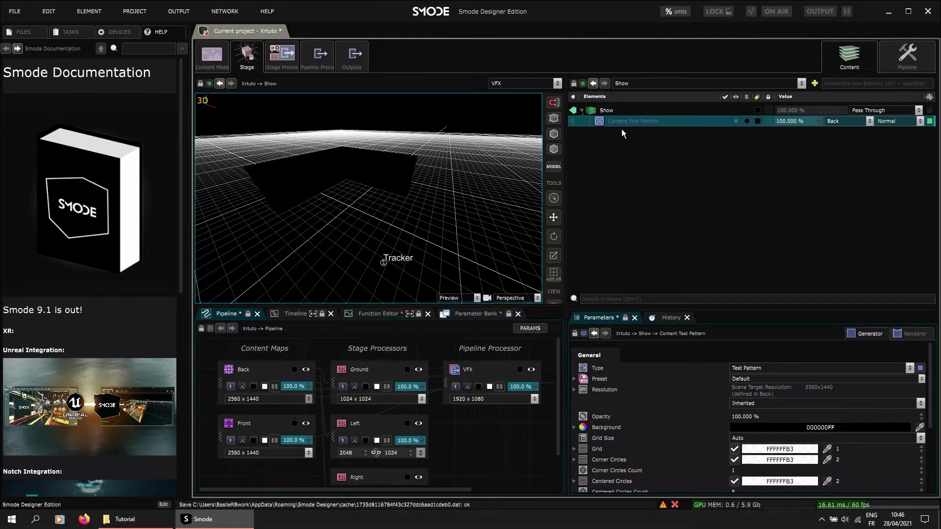
pyautogui.rightClick(605, 152)
pyautogui.moveTo(549, 163)
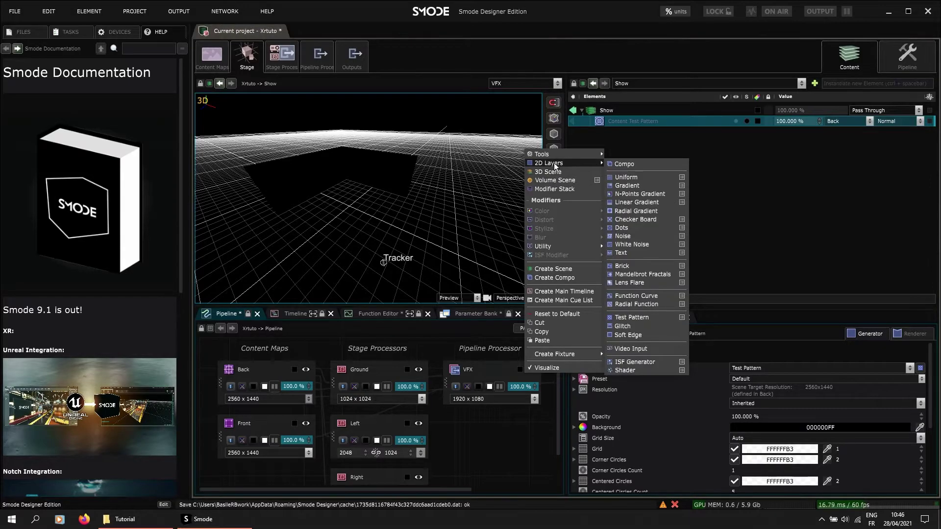
pyautogui.click(624, 165)
pyautogui.doubleClick(622, 133)
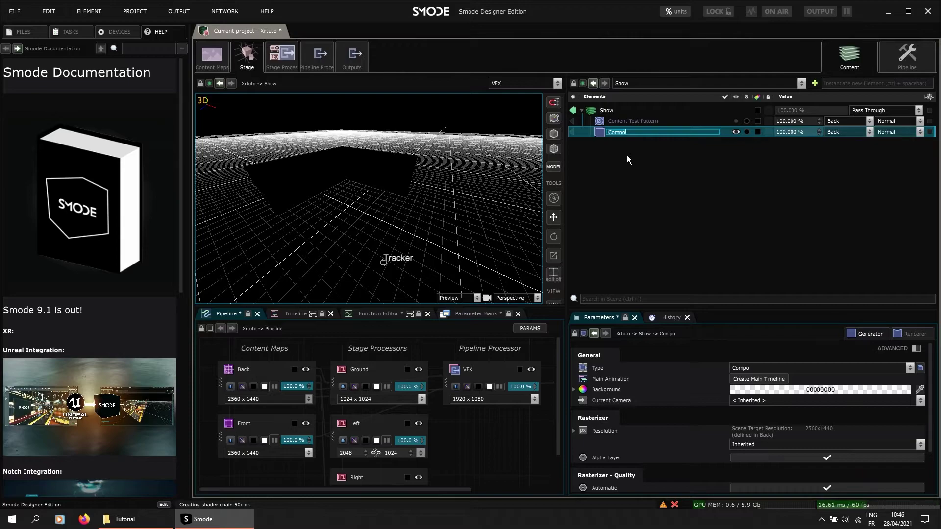
pyautogui.write('SmodeBack')
pyautogui.press('Return')
# Step: Add a Content Map Current camera to SmodeBack and set its content map to Back
pyautogui.rightClick(628, 132)
pyautogui.moveTo(534, 156)
pyautogui.moveTo(577, 164)
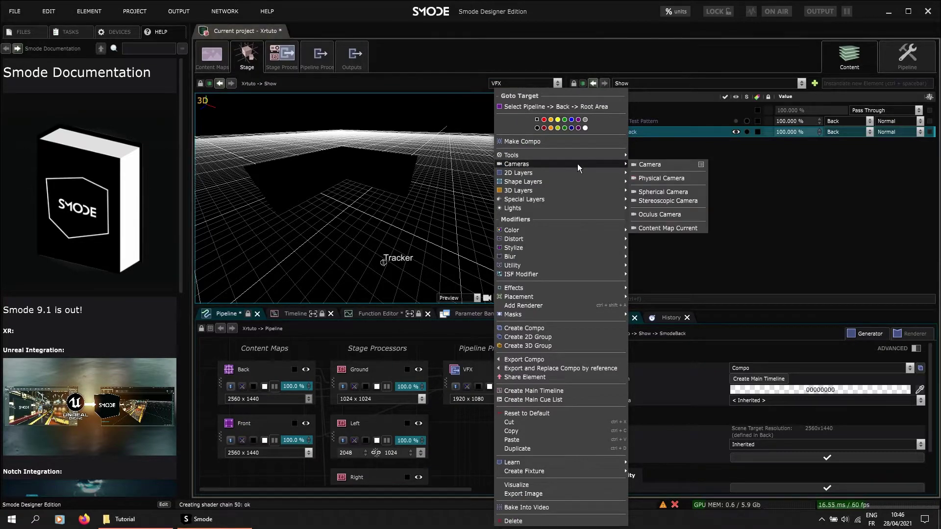
pyautogui.click(667, 228)
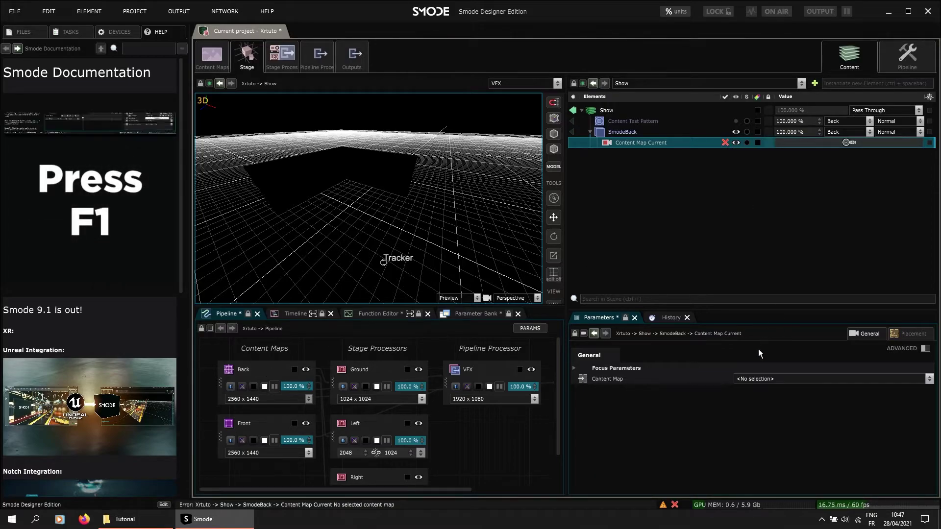
pyautogui.click(760, 378)
pyautogui.click(757, 391)
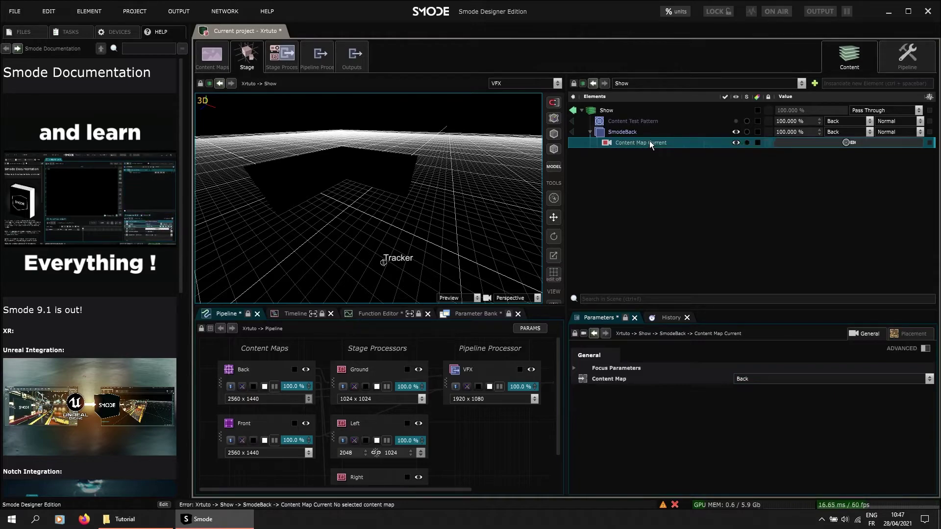
pyautogui.click(610, 135)
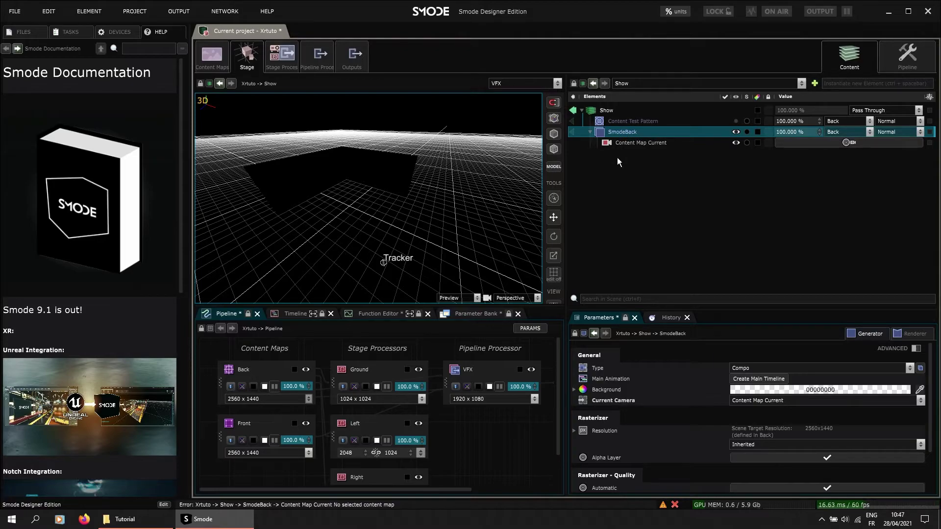
# Step: Check the Back content map's current camera, then add a 3D Box layer to the SmodeBack compo
pyautogui.doubleClick(263, 369)
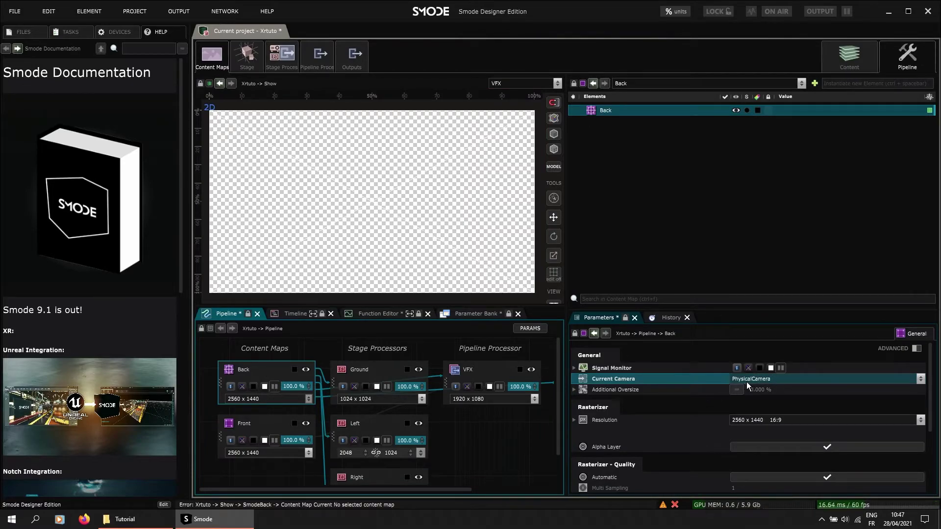
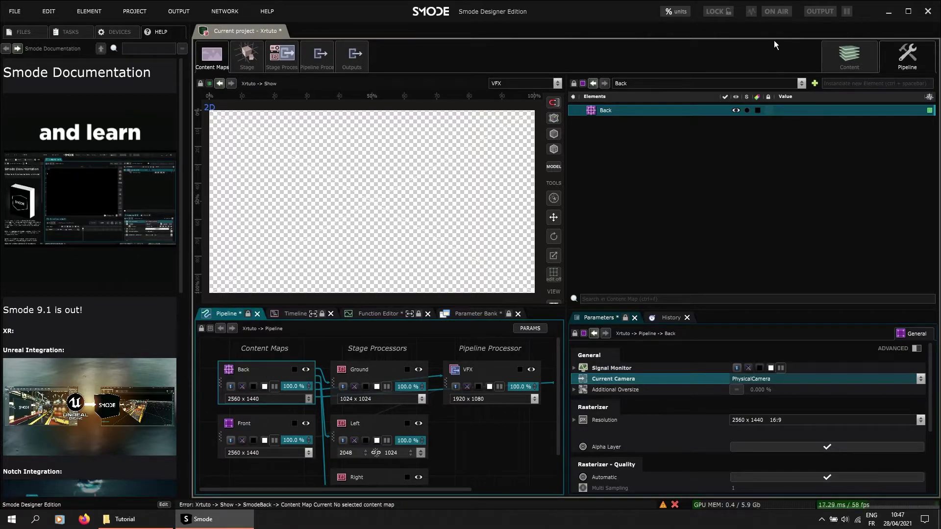
pyautogui.click(838, 58)
pyautogui.rightClick(620, 131)
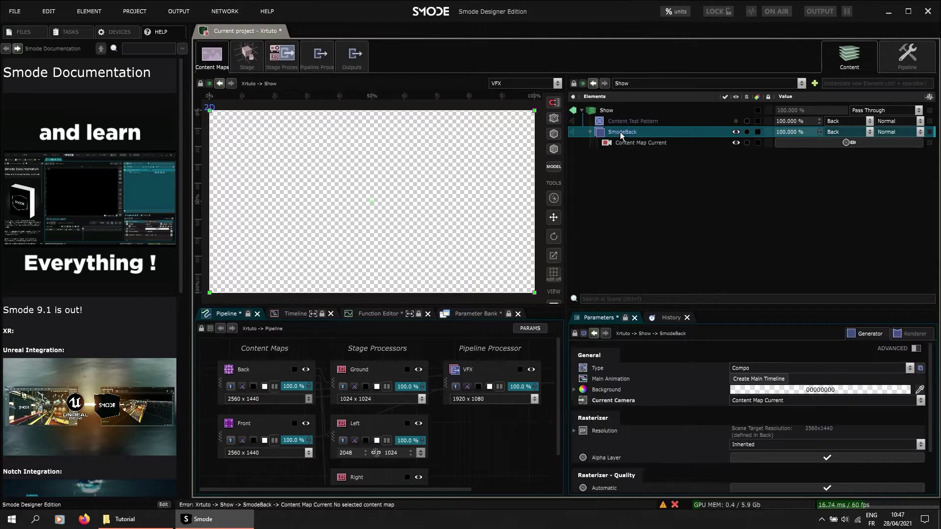
pyautogui.moveTo(520, 191)
pyautogui.click(647, 213)
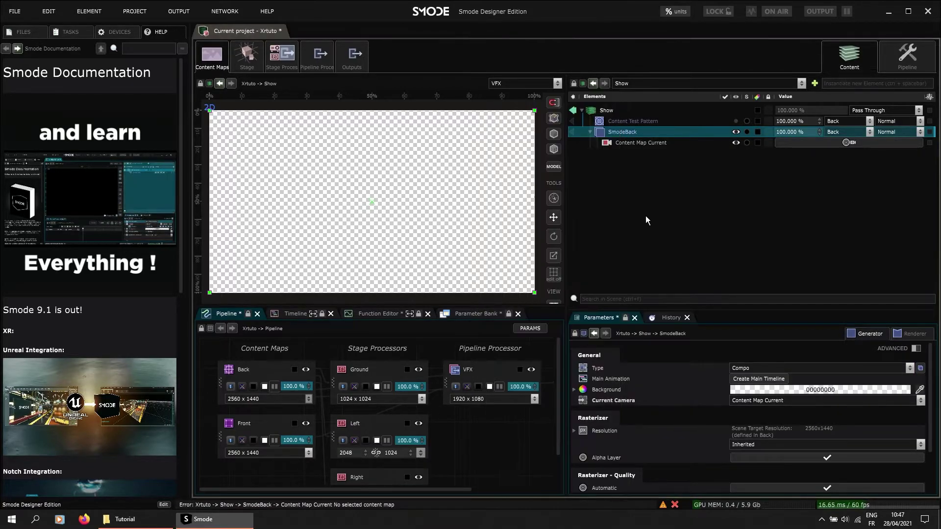
# Step: Add an environment light using cape_hill_2k.hdr to the SmodeBack compo
pyautogui.rightClick(623, 135)
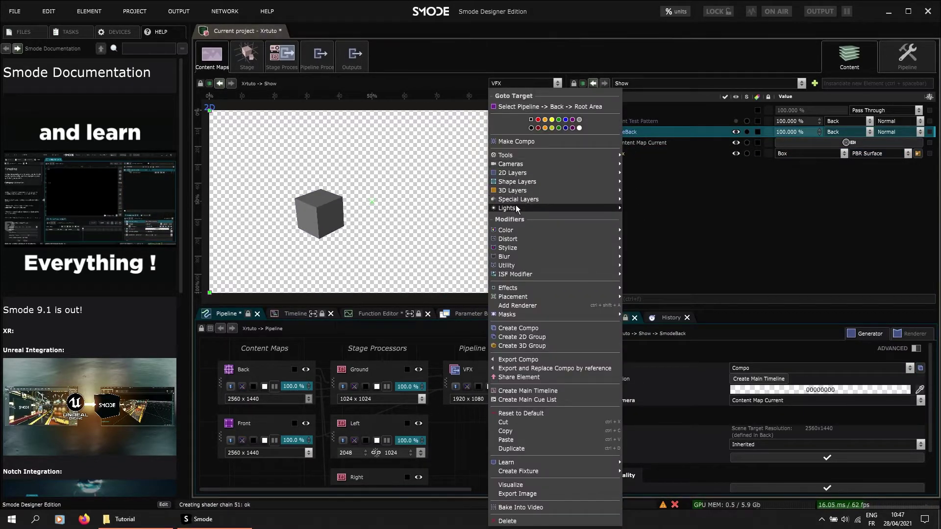
pyautogui.moveTo(514, 202)
pyautogui.moveTo(545, 208)
pyautogui.click(650, 218)
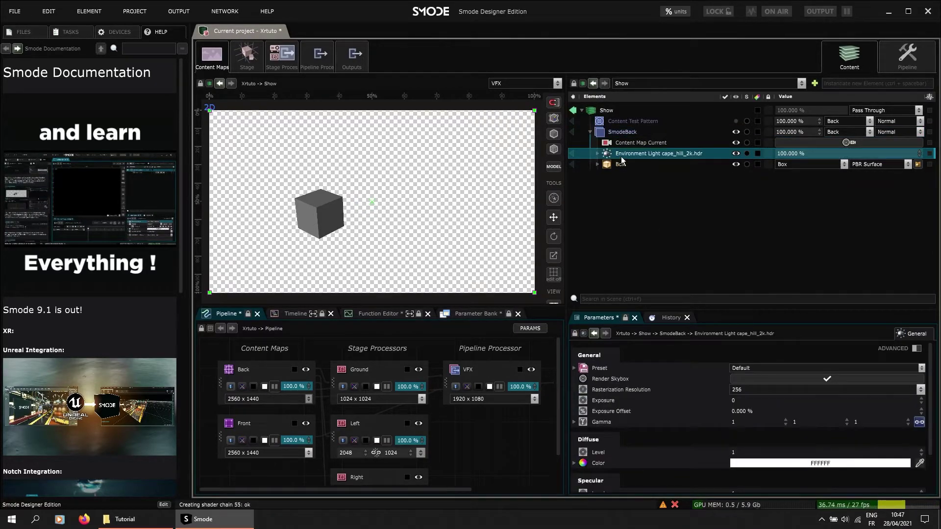
# Step: Add a Torus to SmodeBack with a ring radius of about 5.98 m and 0.66 m thickness, and view it on the 3D stage
pyautogui.click(623, 131)
pyautogui.rightClick(623, 131)
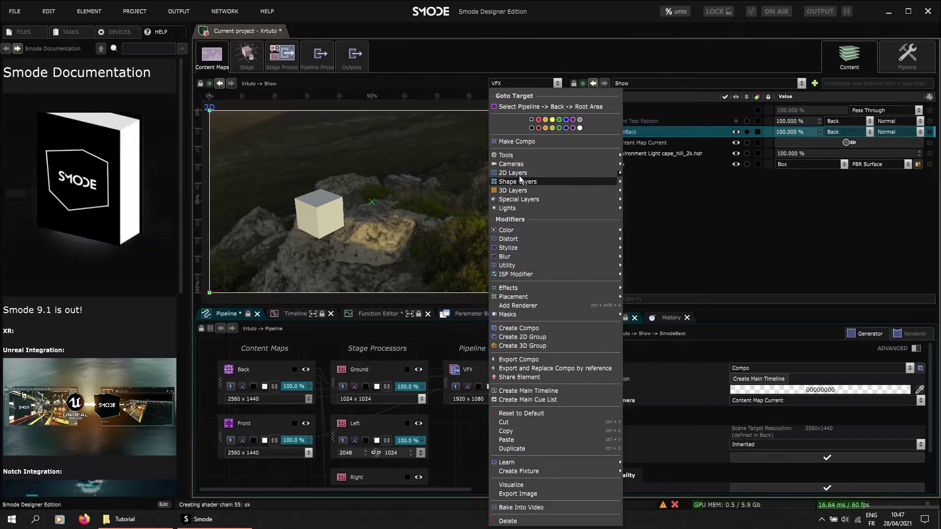
pyautogui.moveTo(514, 191)
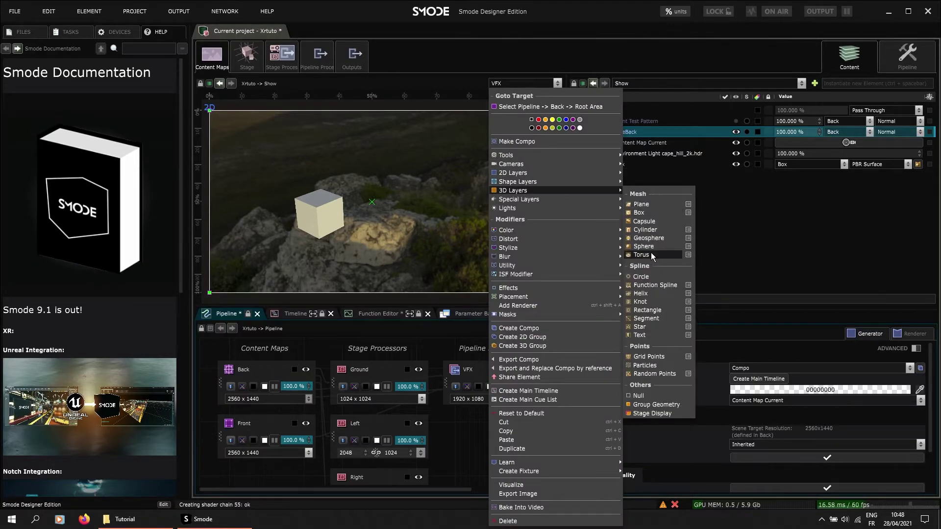
pyautogui.click(642, 255)
pyautogui.moveTo(745, 401); pyautogui.dragTo(790, 401)
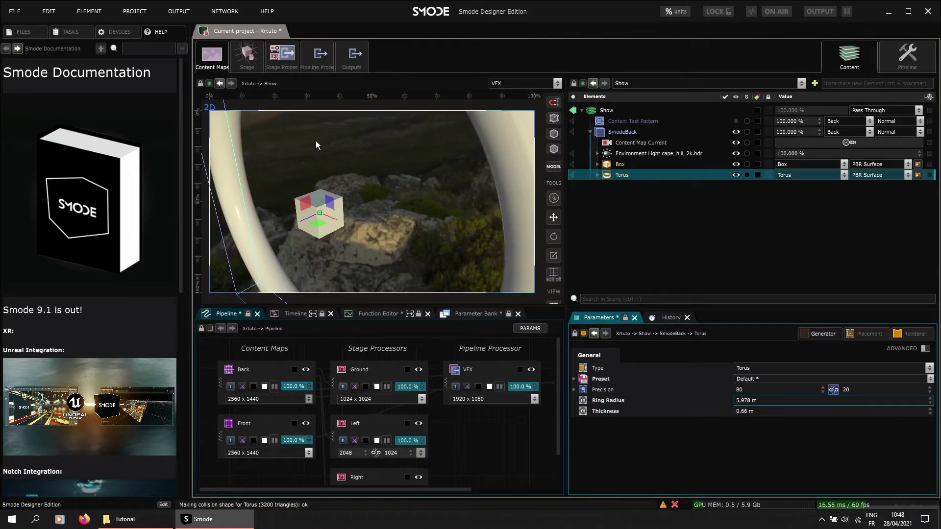
pyautogui.click(239, 56)
pyautogui.moveTo(416, 245); pyautogui.dragTo(488, 233, button='middle')
pyautogui.click(660, 142)
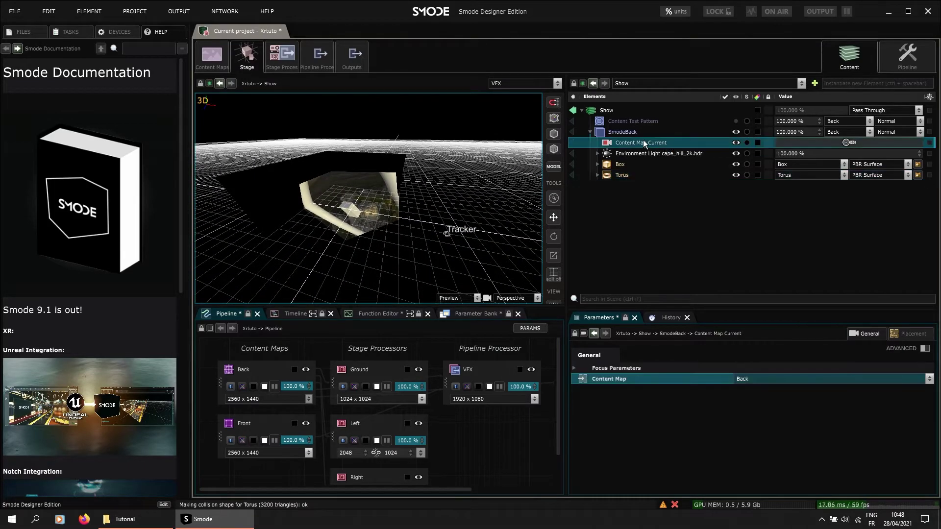
# Step: Add a second 2D compo to the Show, name it SmodeAr, and assign it to the Front content map
pyautogui.click(626, 133)
pyautogui.rightClick(622, 241)
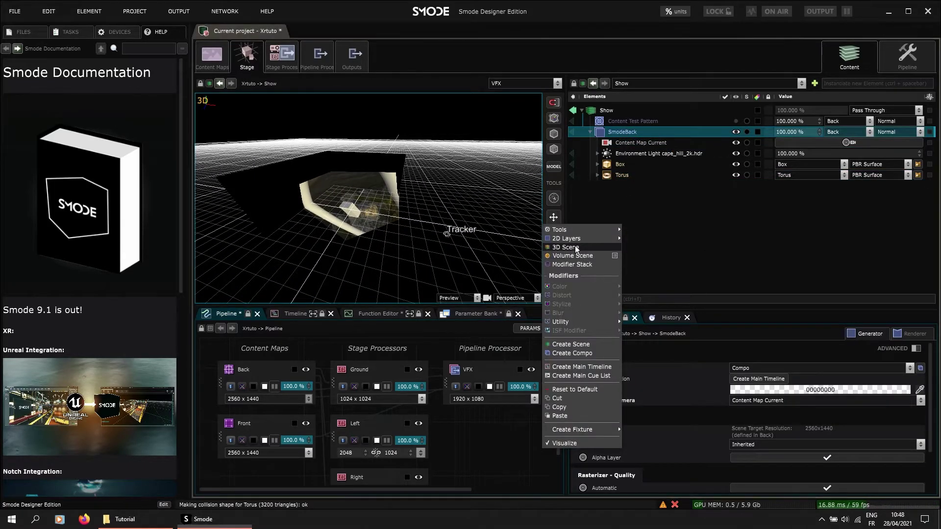
pyautogui.moveTo(586, 239)
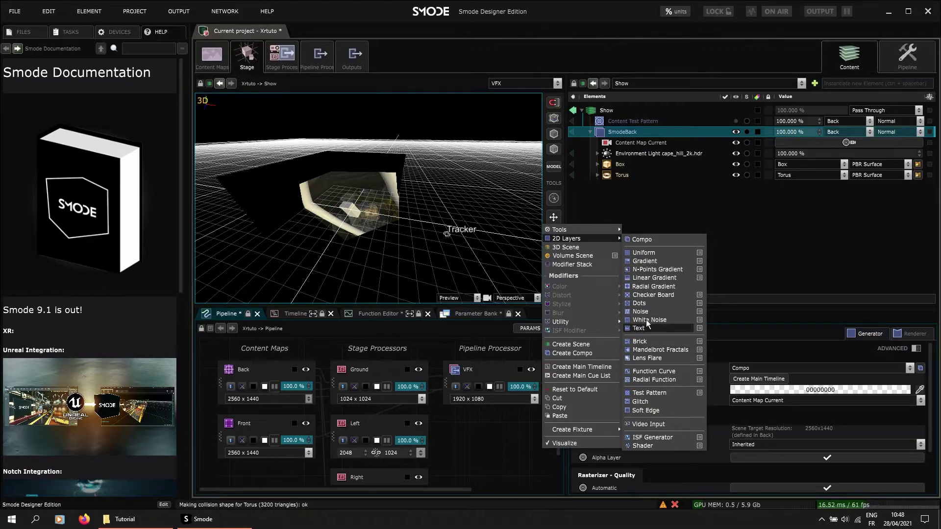
pyautogui.click(647, 240)
pyautogui.doubleClick(619, 187)
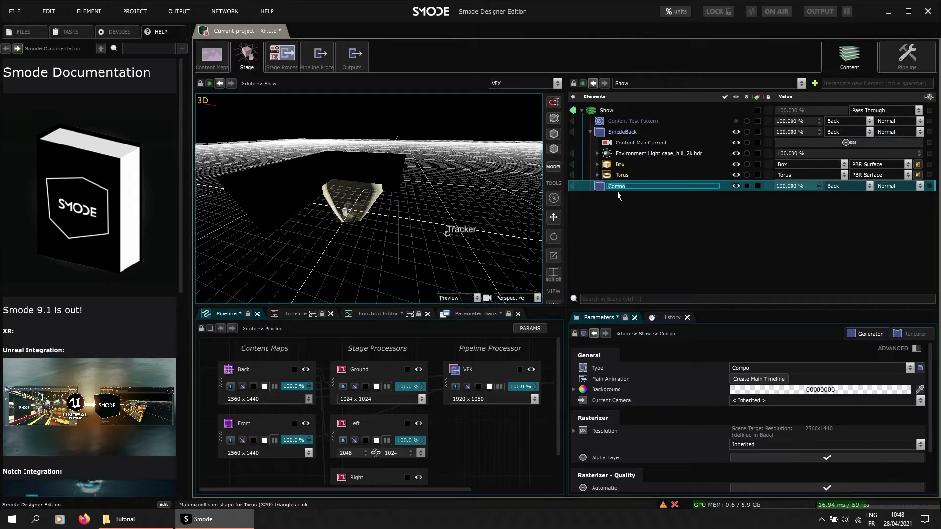
pyautogui.write('SmodeAr')
pyautogui.press('Return')
pyautogui.click(849, 207)
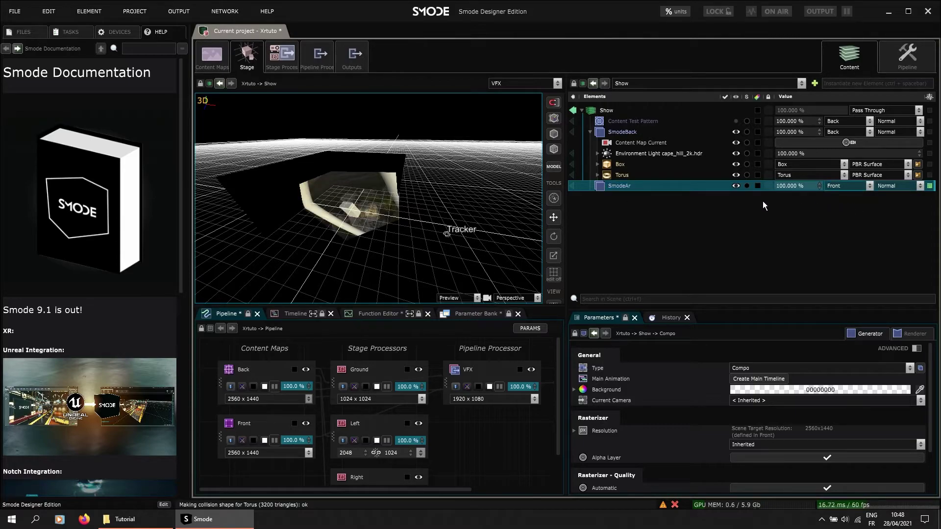
# Step: Copy the environment light from SmodeBack into SmodeAr and turn off Render Skybox on the copy
pyautogui.click(632, 146)
pyautogui.moveTo(629, 153); pyautogui.dragTo(628, 189)
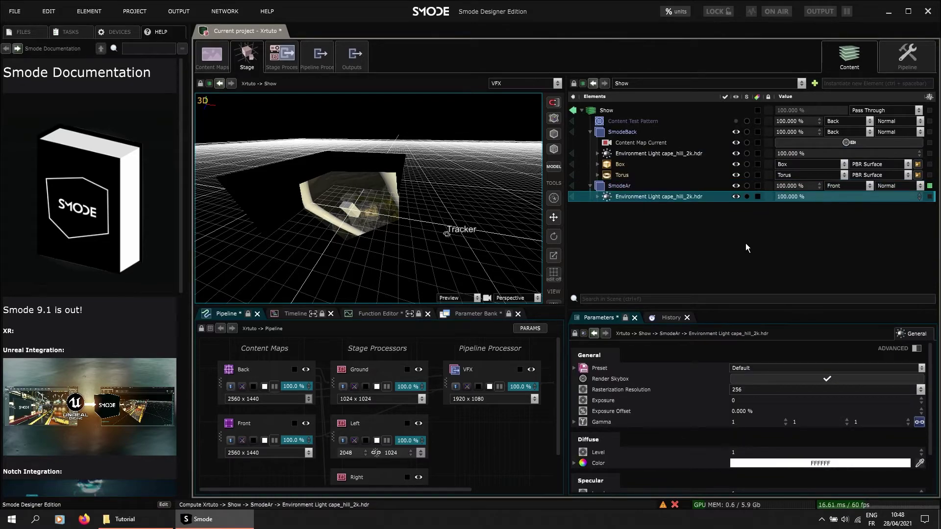
pyautogui.click(832, 380)
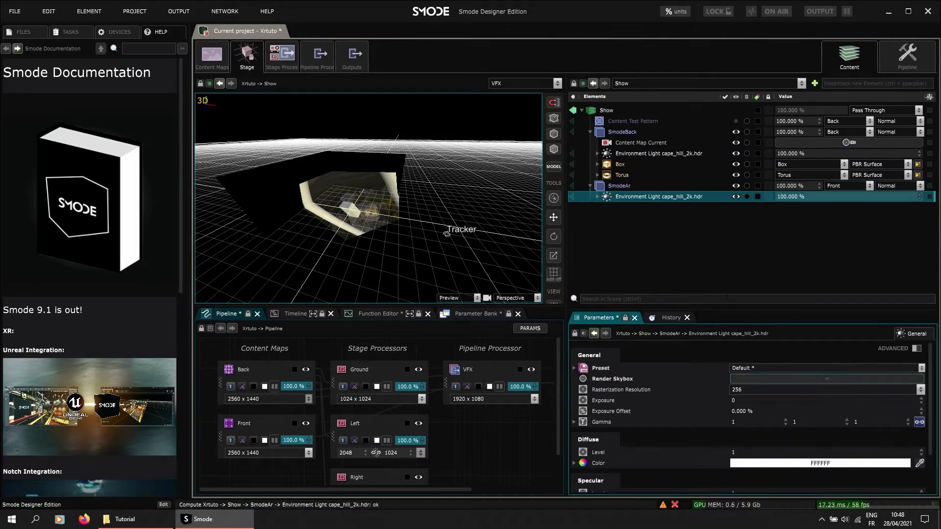
# Step: Add a 3D Sphere layer to the SmodeAr compo
pyautogui.rightClick(622, 186)
pyautogui.moveTo(514, 175)
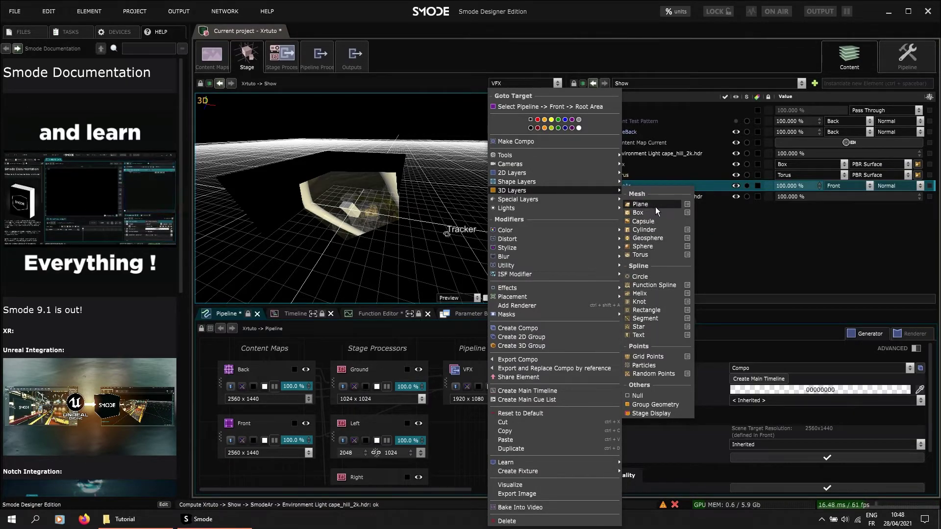
pyautogui.click(652, 248)
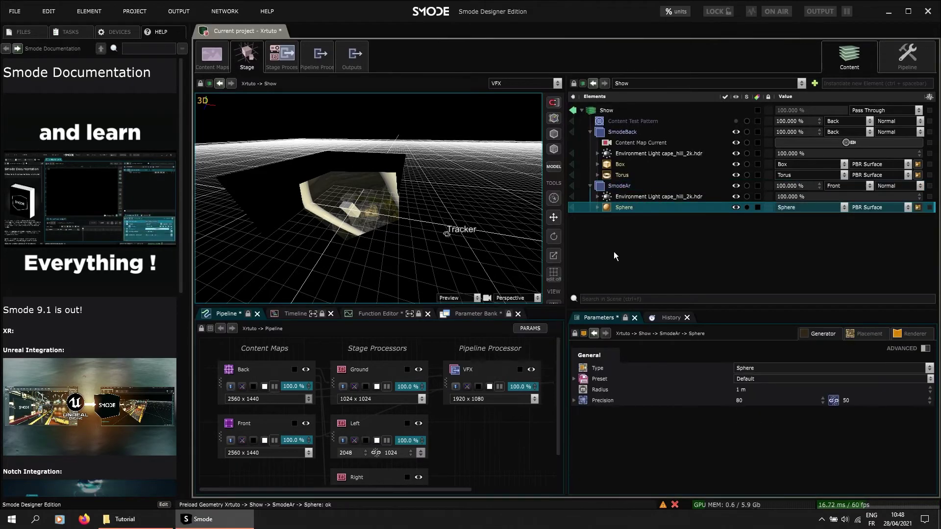
# Step: Visualize the SmodeAr compo in the 3D view and raise the sphere above the ground grid
pyautogui.click(572, 186)
pyautogui.click(555, 84)
pyautogui.moveTo(373, 273); pyautogui.dragTo(385, 228, button='middle')
pyautogui.moveTo(369, 221); pyautogui.dragTo(385, 309)
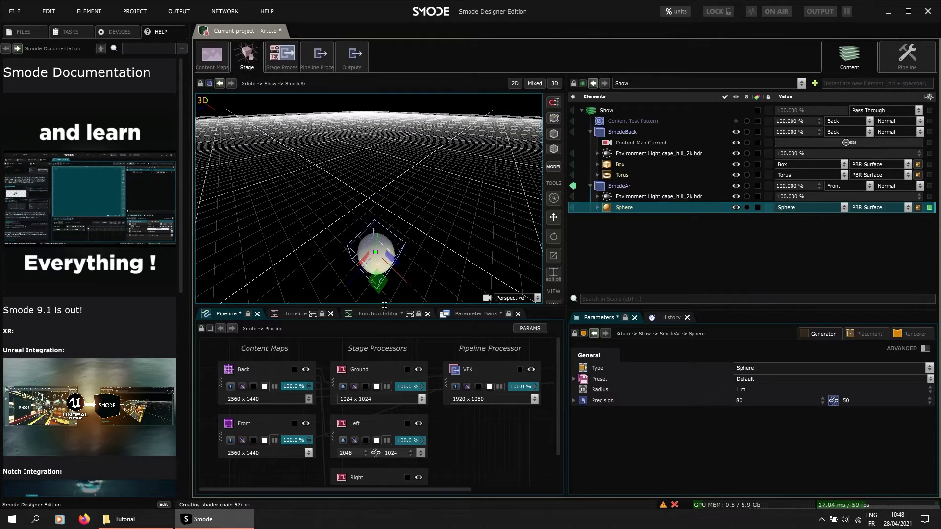
pyautogui.moveTo(377, 238); pyautogui.dragTo(382, 202)
pyautogui.moveTo(339, 233); pyautogui.dragTo(383, 214, button='middle')
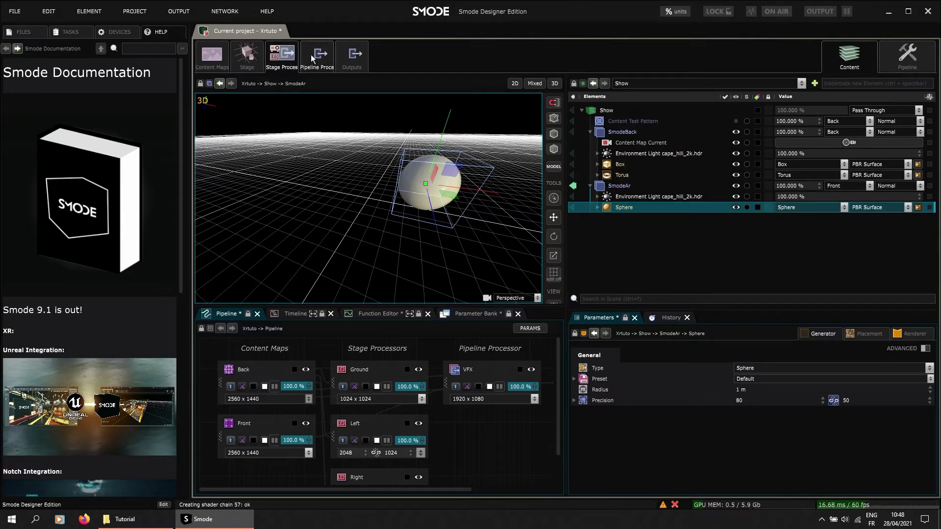
# Step: Lock the viewport on the VFX output and move the stage tracker to about 8.90, 7.74, 9.87 m
pyautogui.click(572, 185)
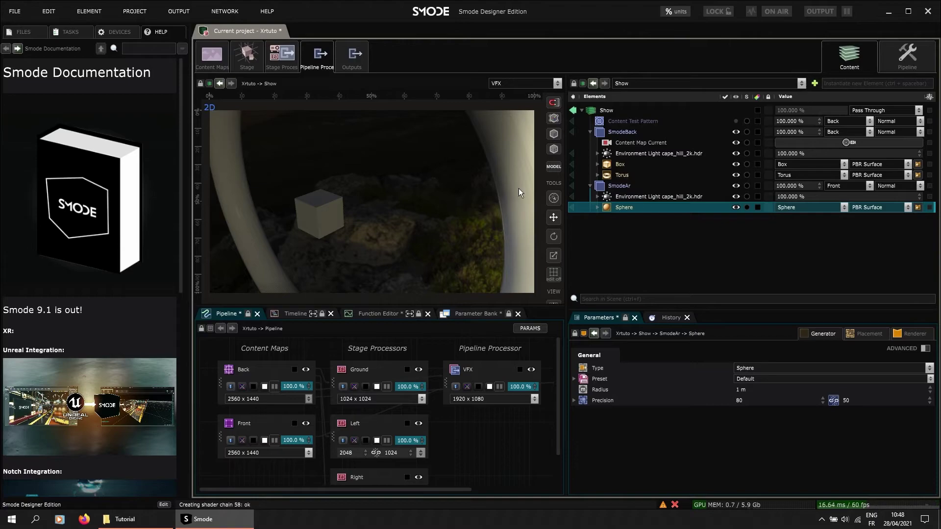
pyautogui.click(902, 60)
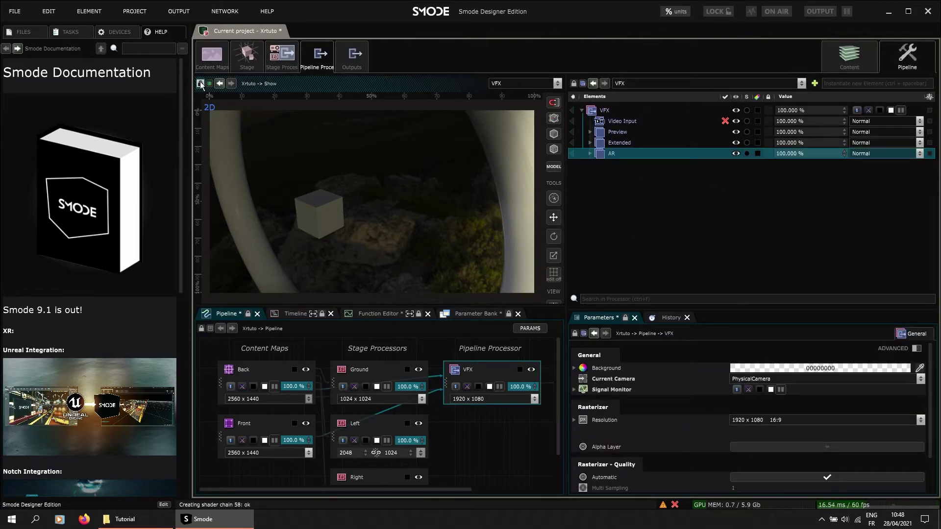
pyautogui.click(256, 60)
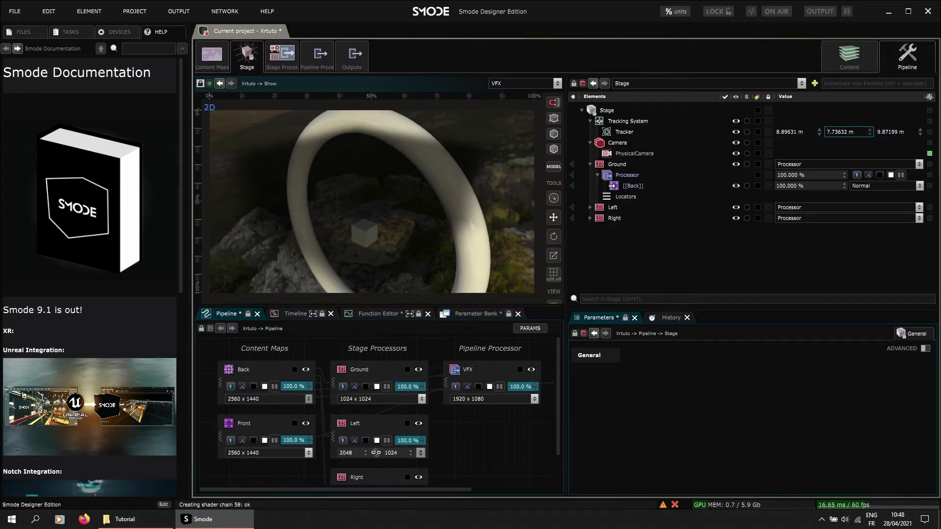
# Step: Examine the Front content map's settings and the AR layer with its Front input in the VFX processor
pyautogui.click(256, 422)
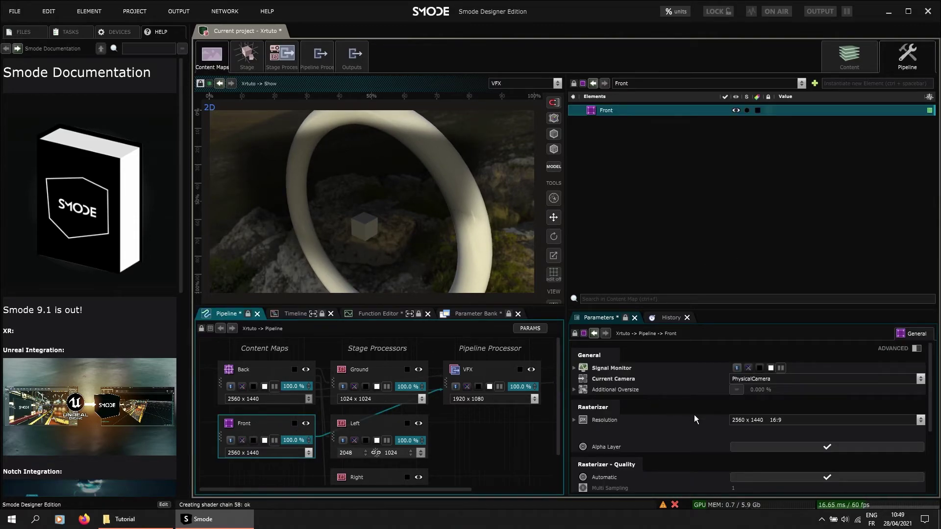
pyautogui.scroll(-1, 661, 422)
pyautogui.click(320, 55)
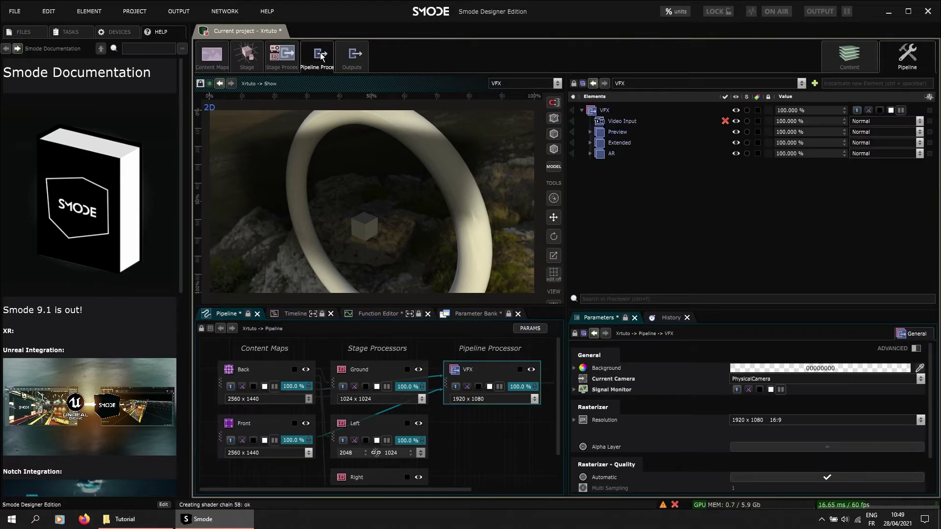
pyautogui.click(617, 142)
pyautogui.click(589, 153)
pyautogui.click(613, 153)
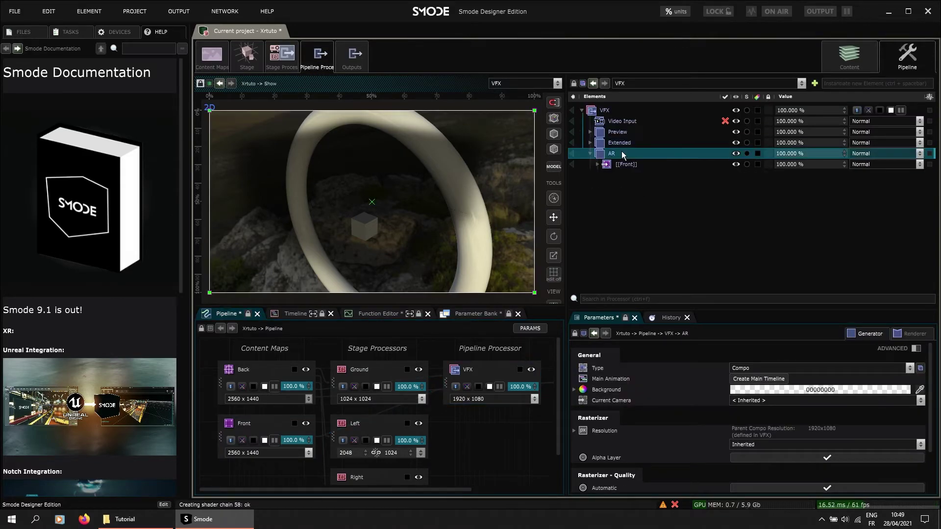
pyautogui.click(573, 154)
pyautogui.click(202, 83)
pyautogui.click(574, 166)
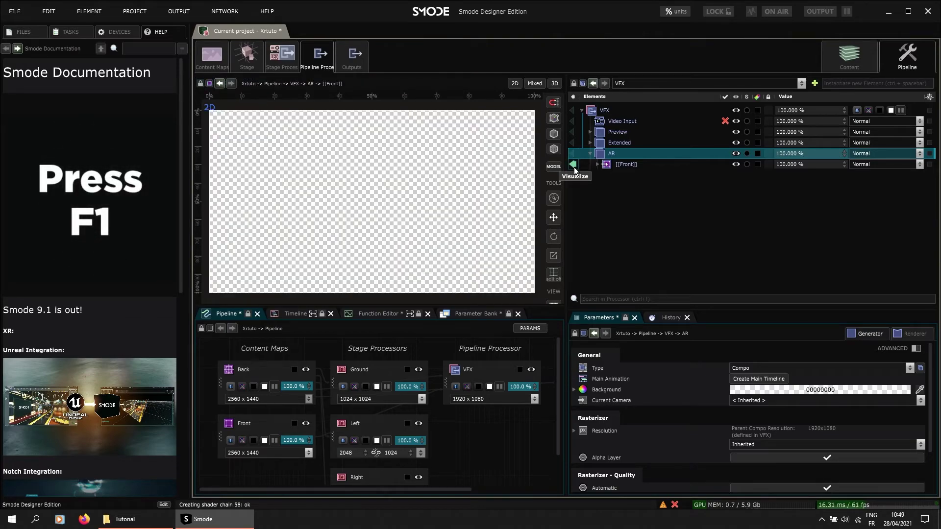
pyautogui.click(575, 166)
# Step: Add a Content Map Current camera to the SmodeAr compo and set its content map to Front
pyautogui.click(850, 55)
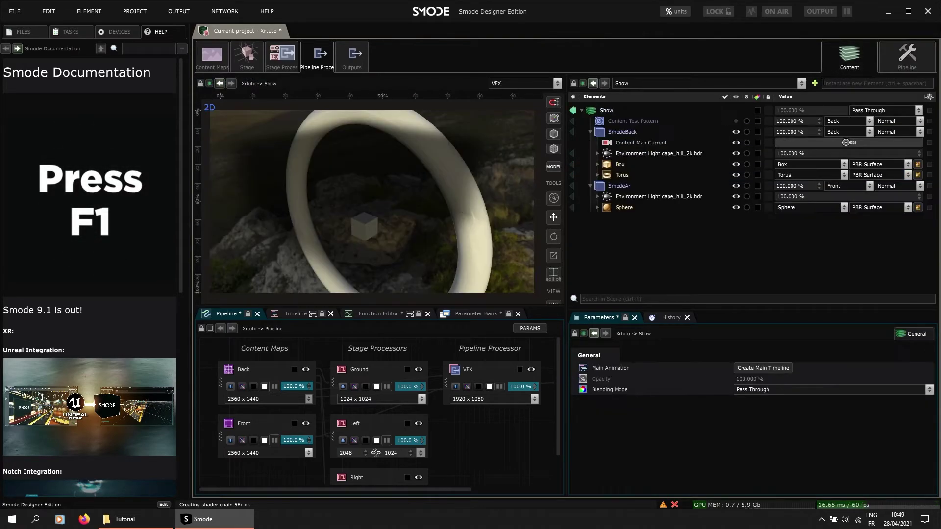
pyautogui.rightClick(628, 187)
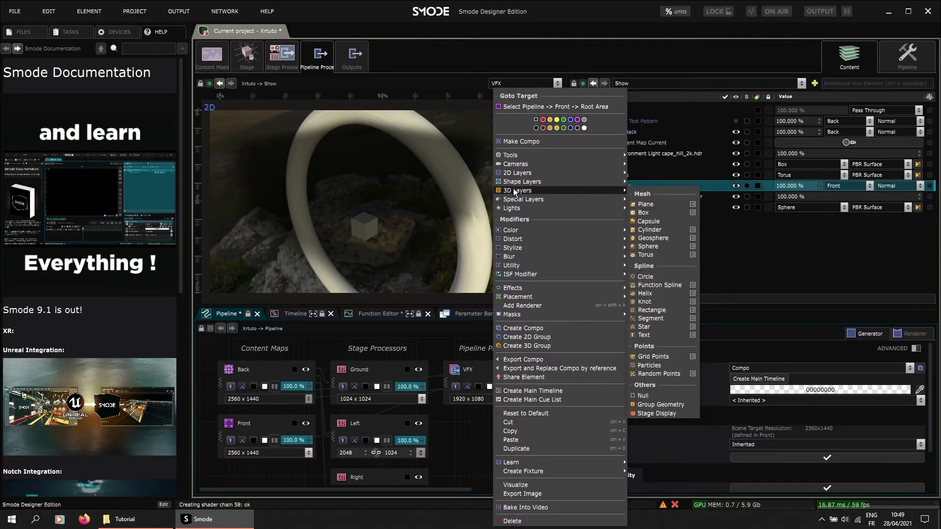
pyautogui.click(656, 228)
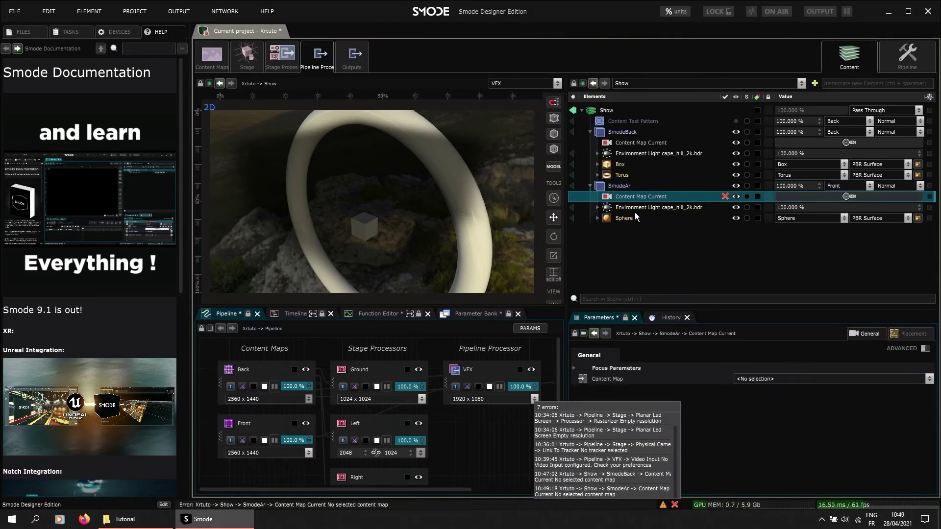
pyautogui.click(789, 379)
pyautogui.click(769, 398)
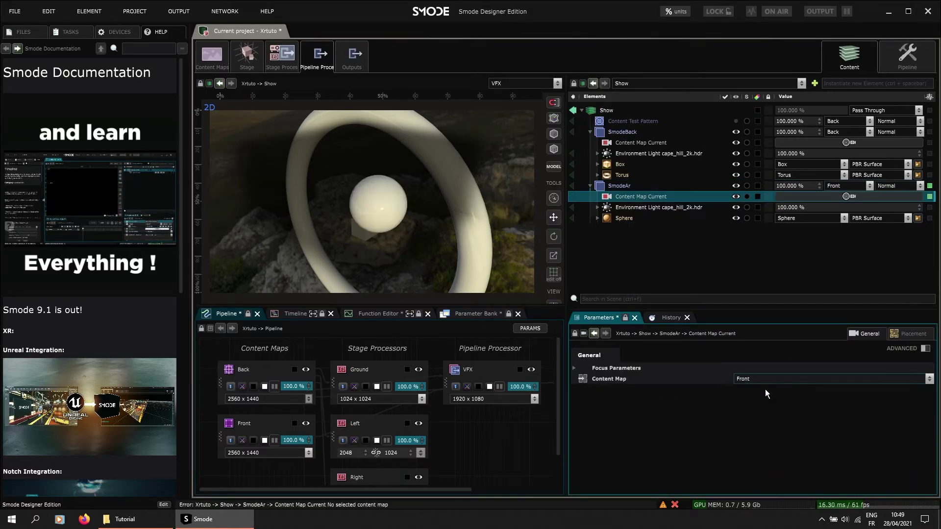
# Step: Check the current camera assigned to the Front and Back content maps and to the SmodeAr and SmodeBack compos
pyautogui.click(250, 424)
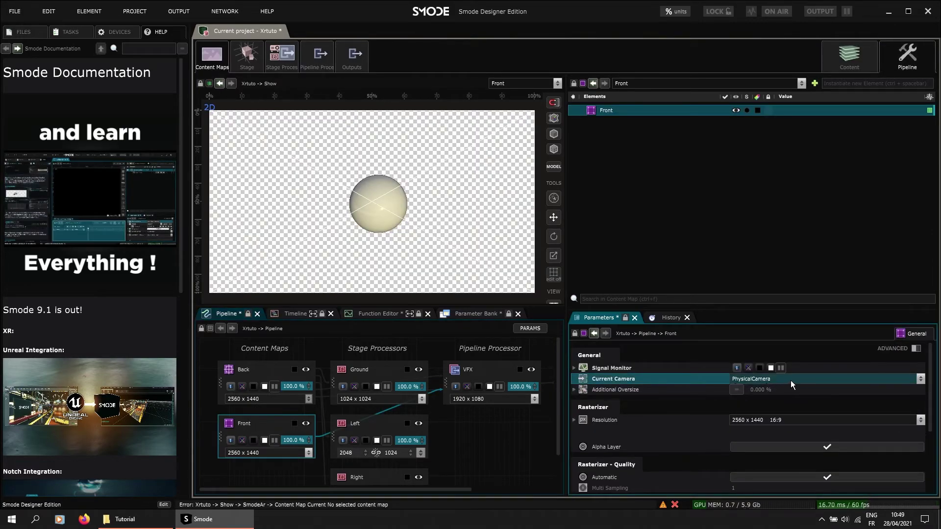
pyautogui.click(258, 365)
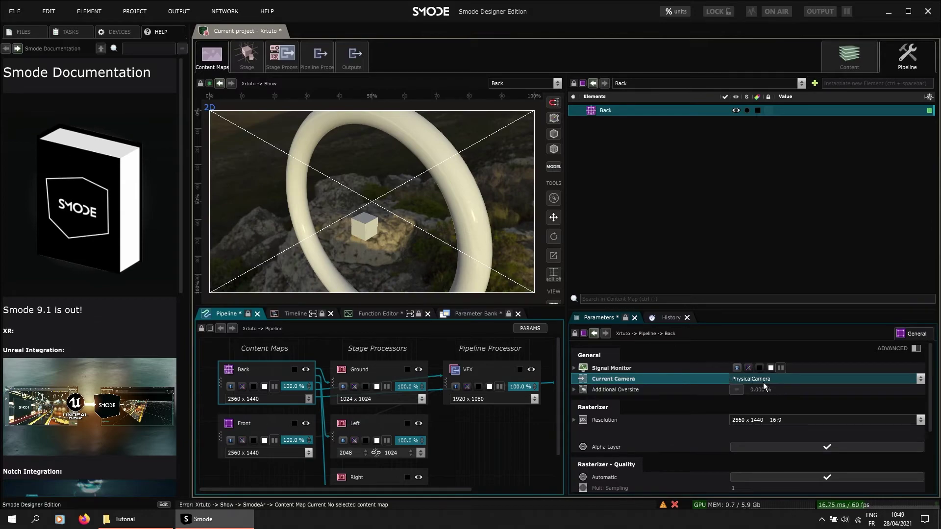
pyautogui.click(849, 59)
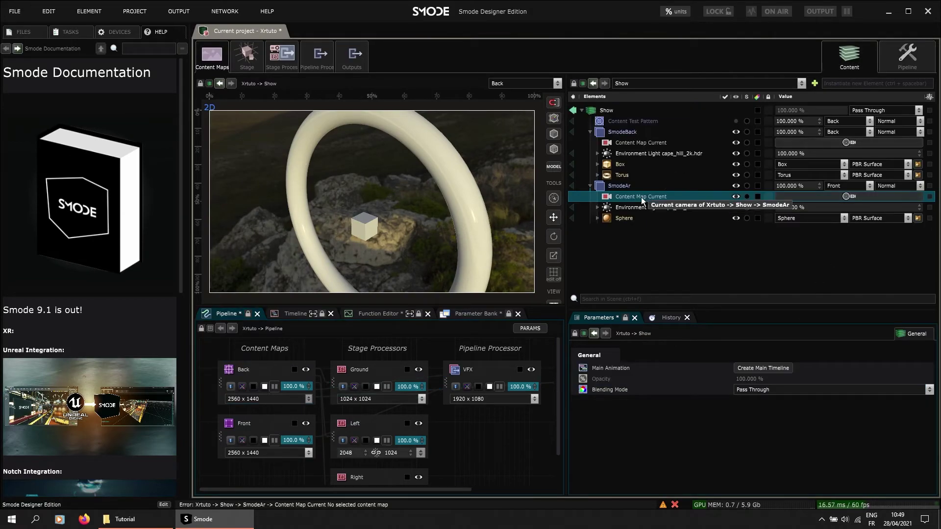
pyautogui.click(640, 197)
pyautogui.click(627, 186)
pyautogui.click(633, 198)
pyautogui.click(626, 186)
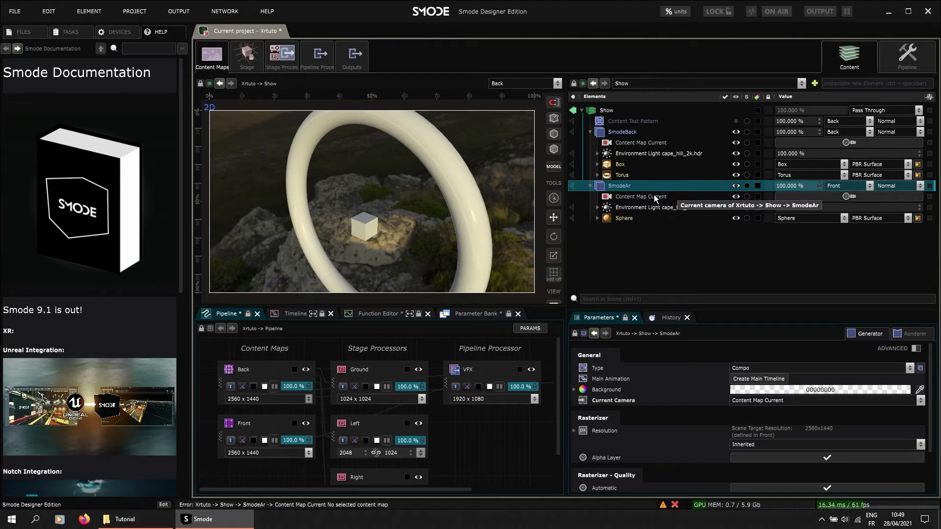
pyautogui.click(633, 133)
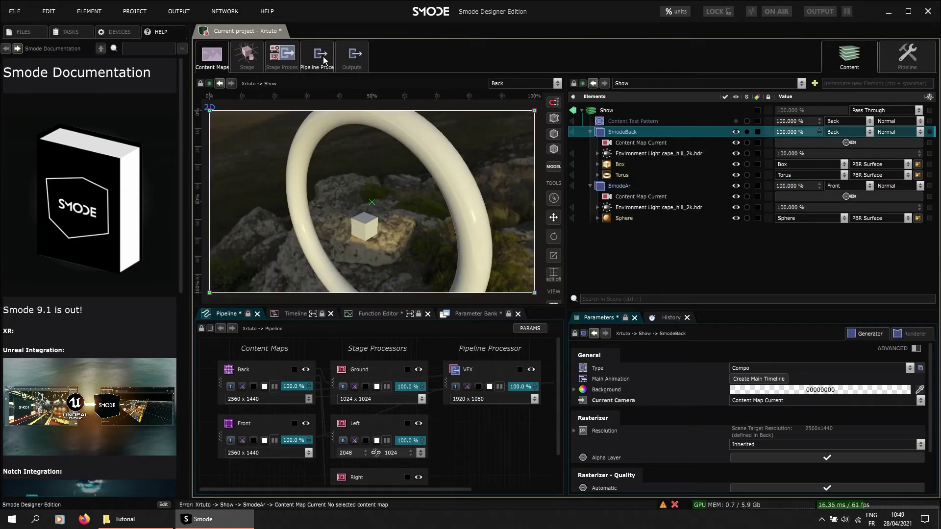
# Step: Preview the VFX output and move the SmodeAr sphere to a position of about -1.13, 3.31, 2.97 m
pyautogui.click(320, 58)
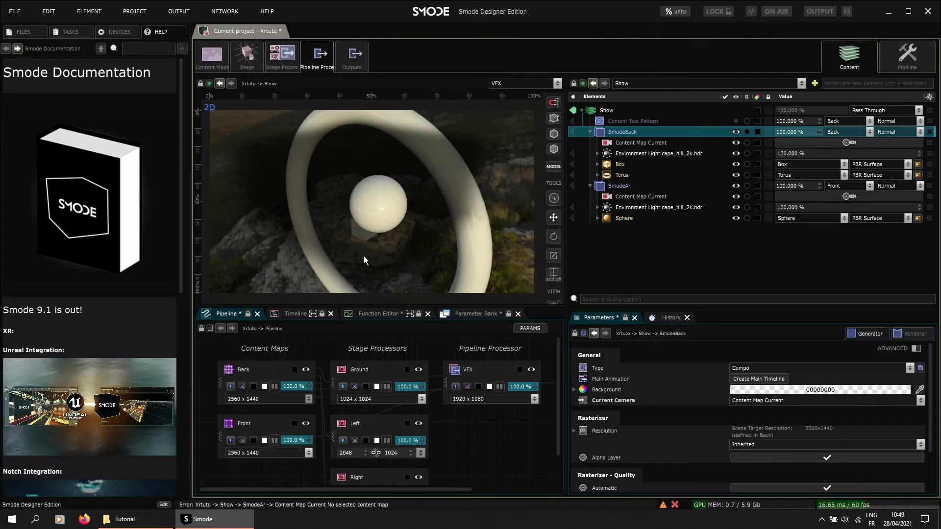
pyautogui.click(622, 218)
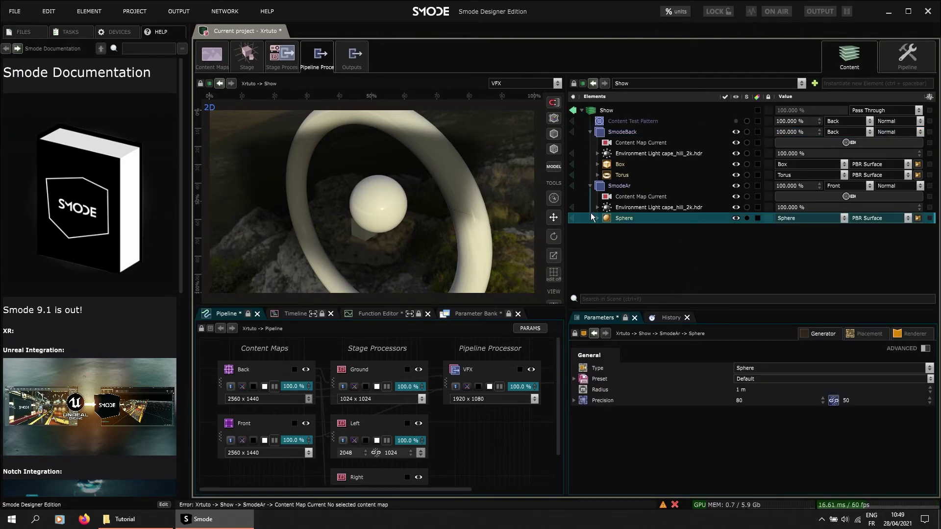
pyautogui.click(572, 219)
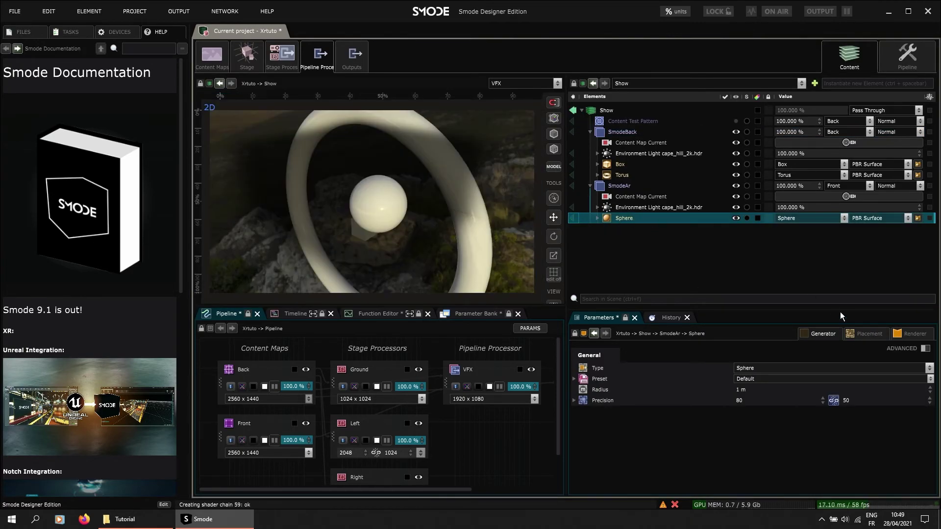
pyautogui.click(861, 335)
pyautogui.moveTo(744, 389); pyautogui.dragTo(721, 389)
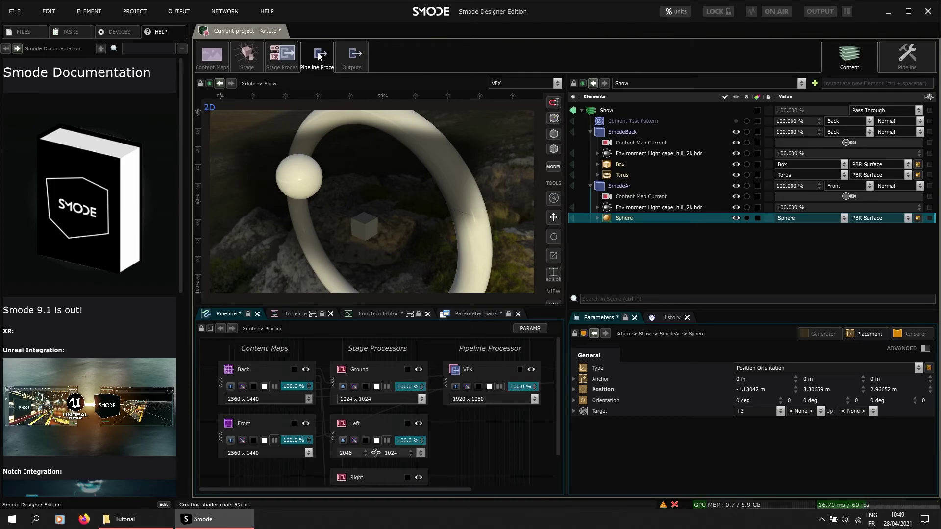
# Step: Move the stage tracker to about 8.54, 7.76, 9.28 m while checking the stage and VFX views, and save the project
pyautogui.click(260, 58)
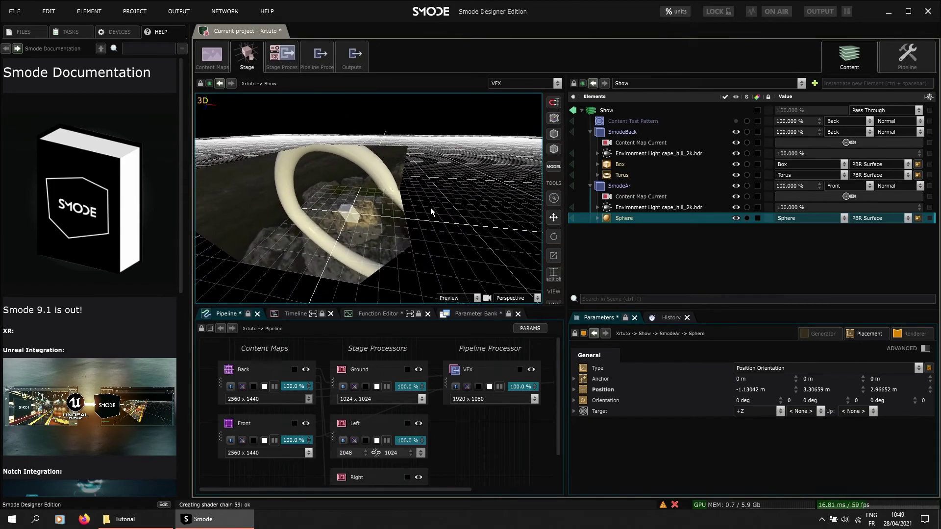
pyautogui.click(907, 55)
pyautogui.moveTo(798, 131)
pyautogui.mouseDown()
pyautogui.moveTo(759, 132)
pyautogui.moveTo(789, 132)
pyautogui.mouseUp()
pyautogui.moveTo(897, 132); pyautogui.dragTo(855, 131)
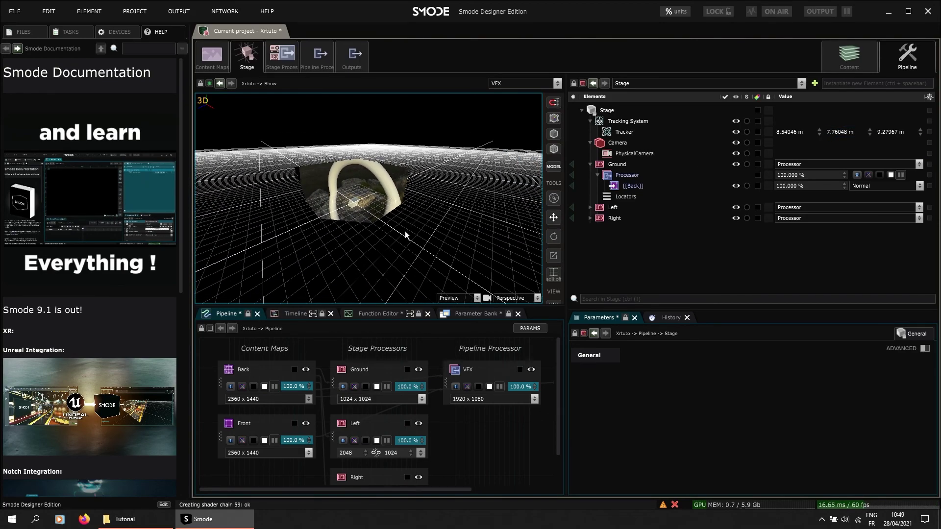
pyautogui.click(318, 57)
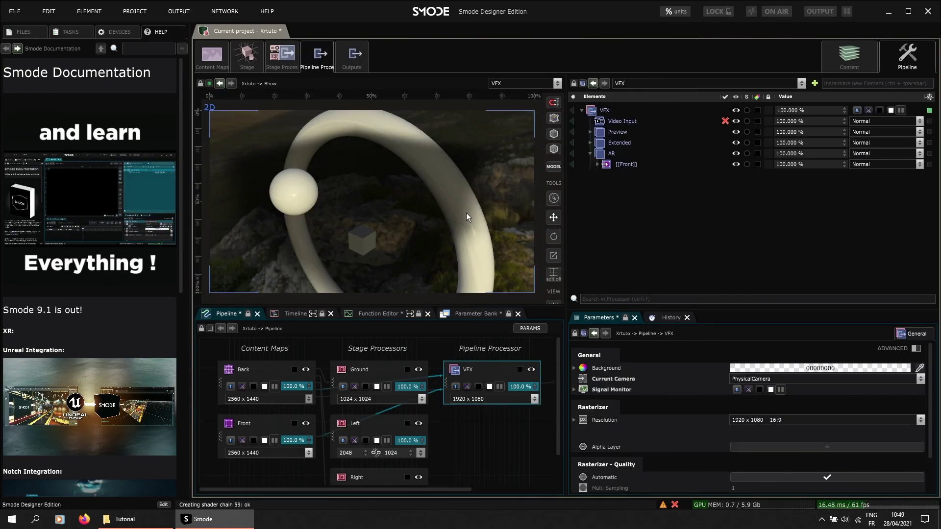
pyautogui.hotkey('ctrl', 's')
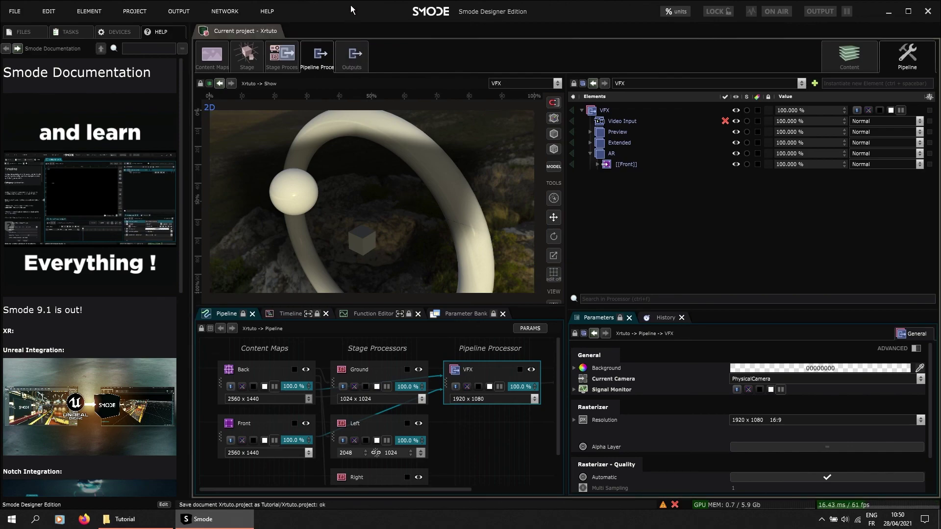